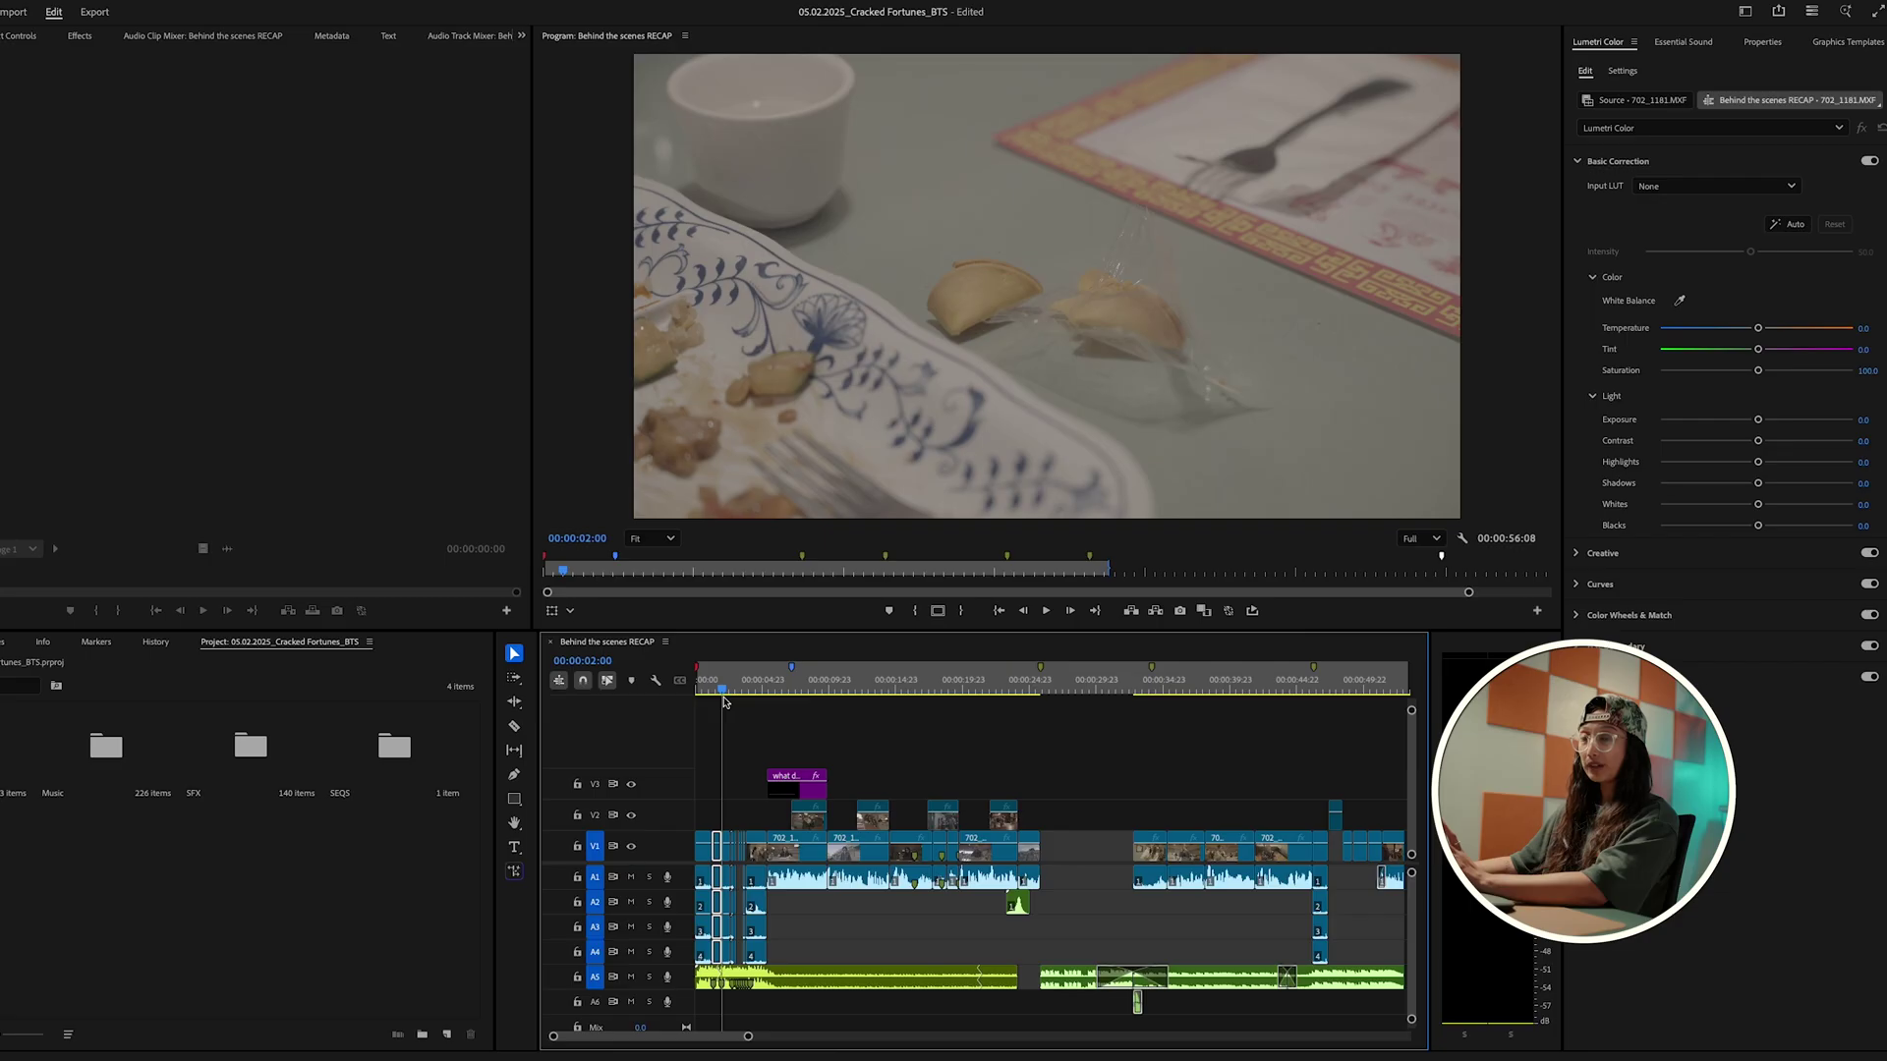
Step: Scrub the recap edit around 31 seconds, then browse the Adobe Stock page
left_click_drag(722, 700, 1100, 702)
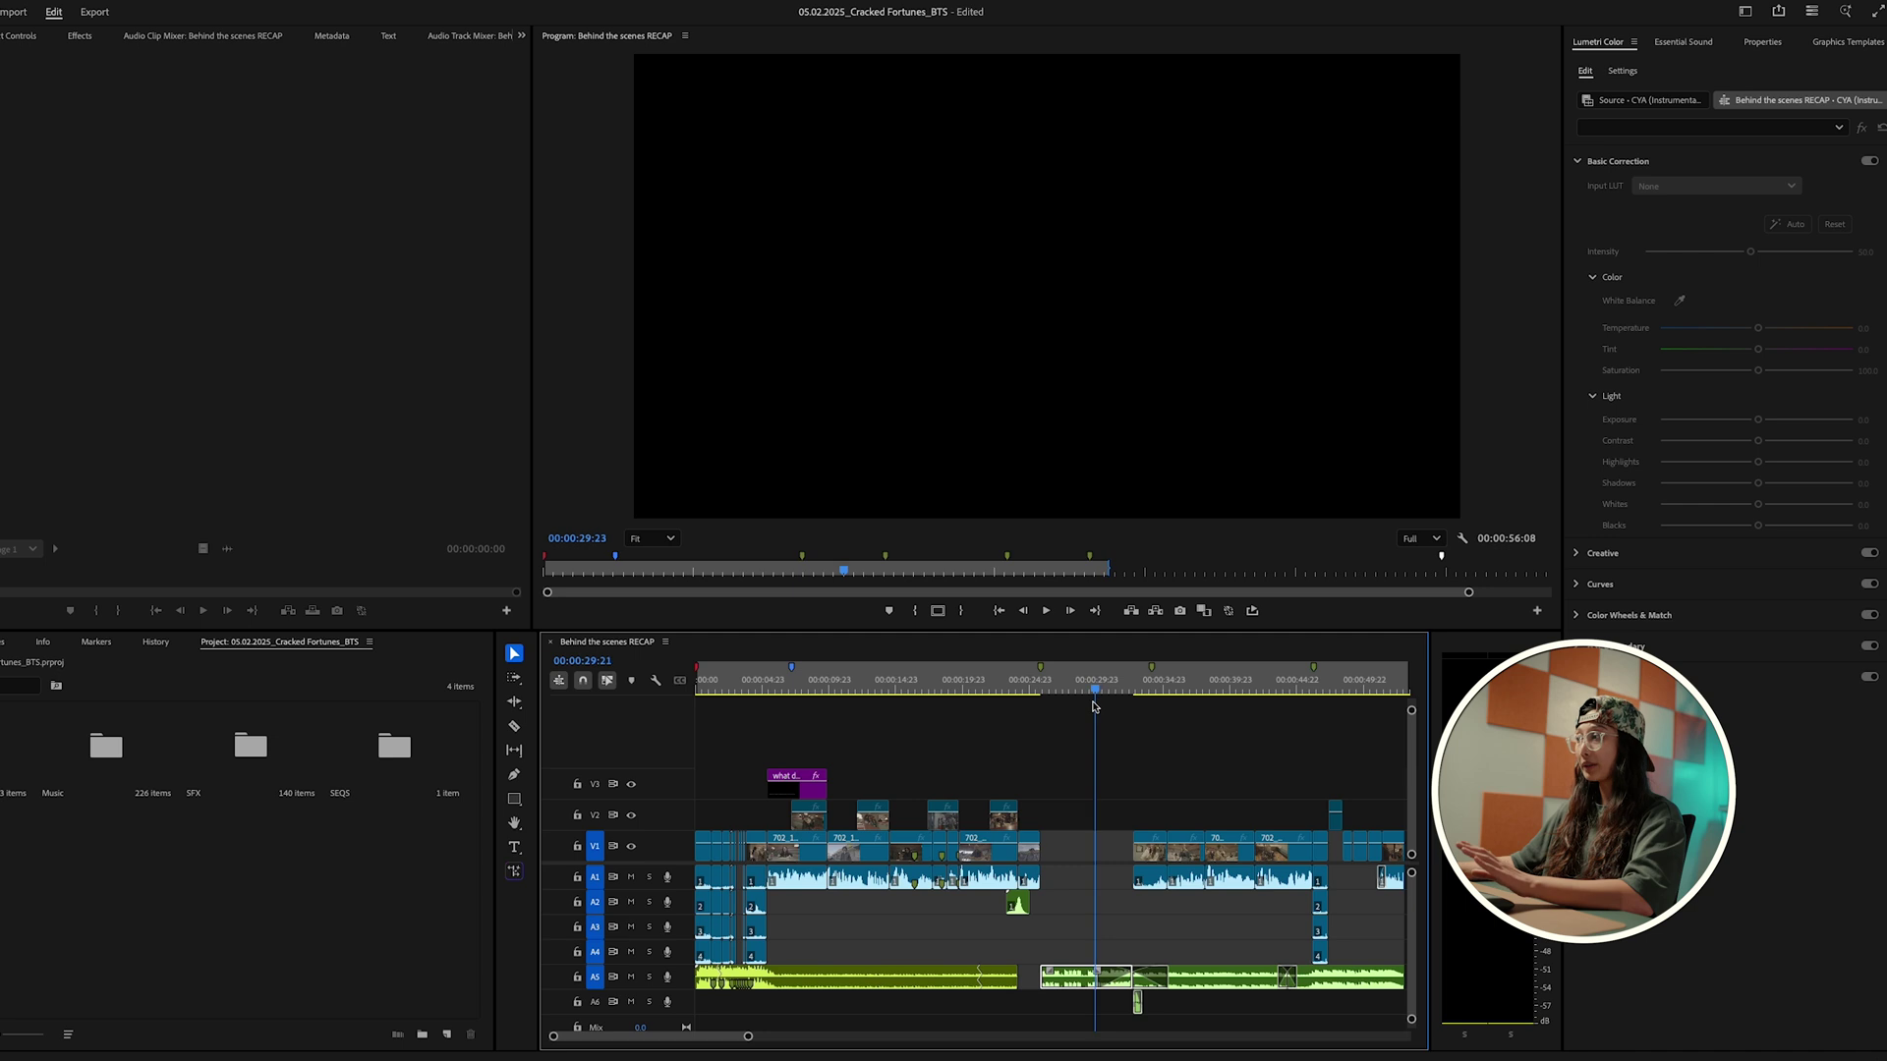
mouse_move(1092, 705)
left_mouse_down()
mouse_move(1137, 706)
mouse_move(1113, 706)
left_mouse_up()
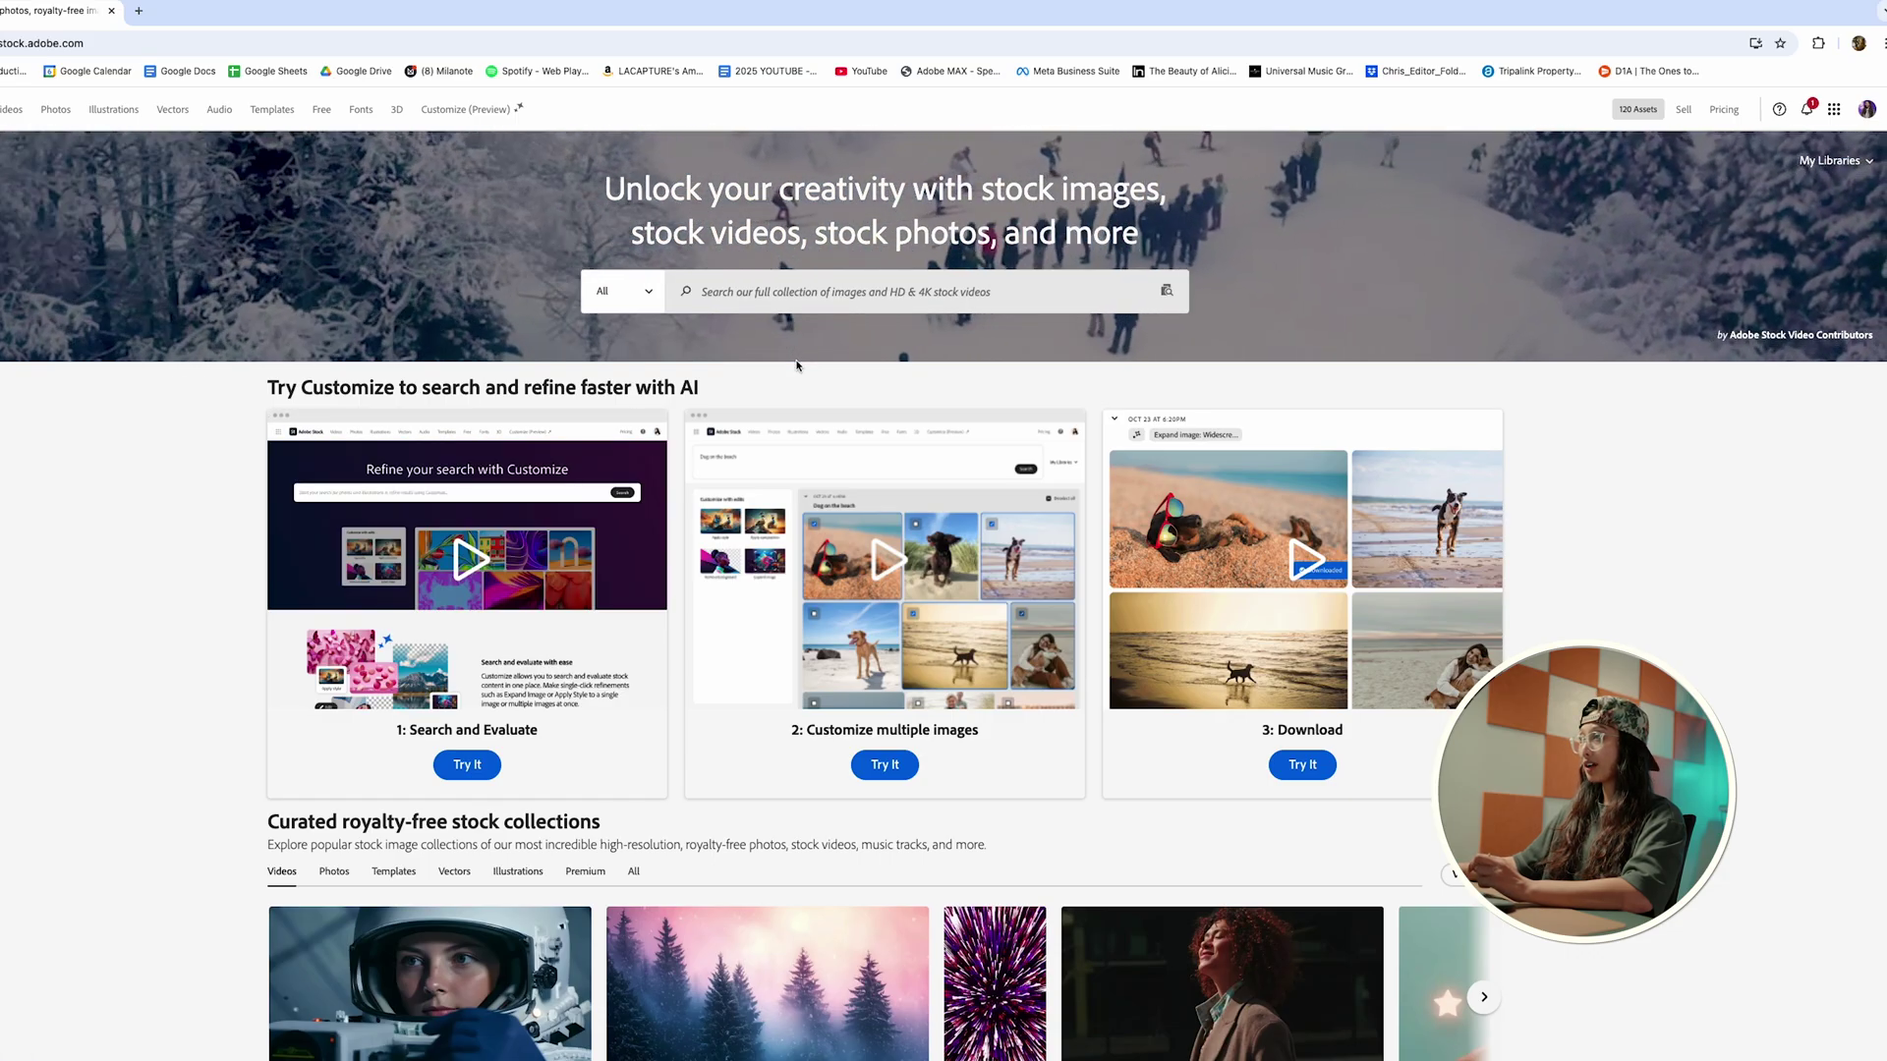
scroll(796, 366, "down", 2)
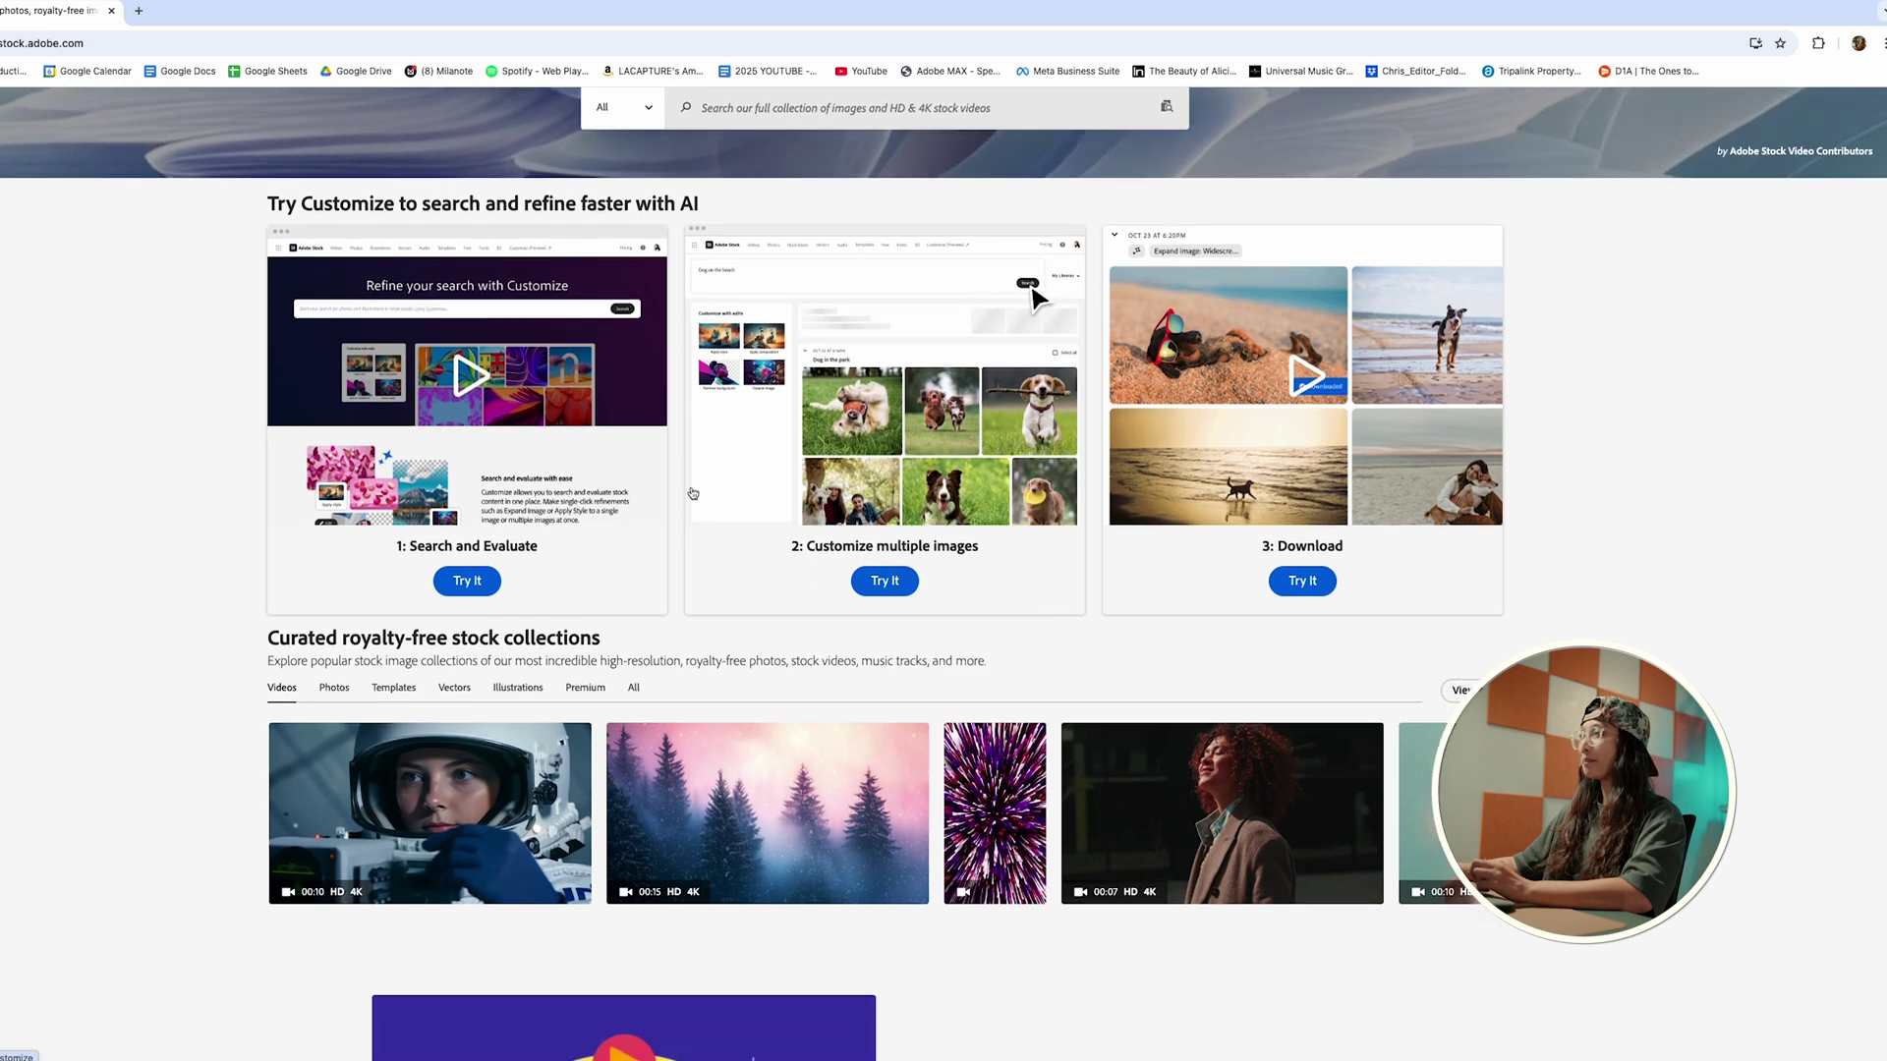
scroll(693, 494, "down", 10)
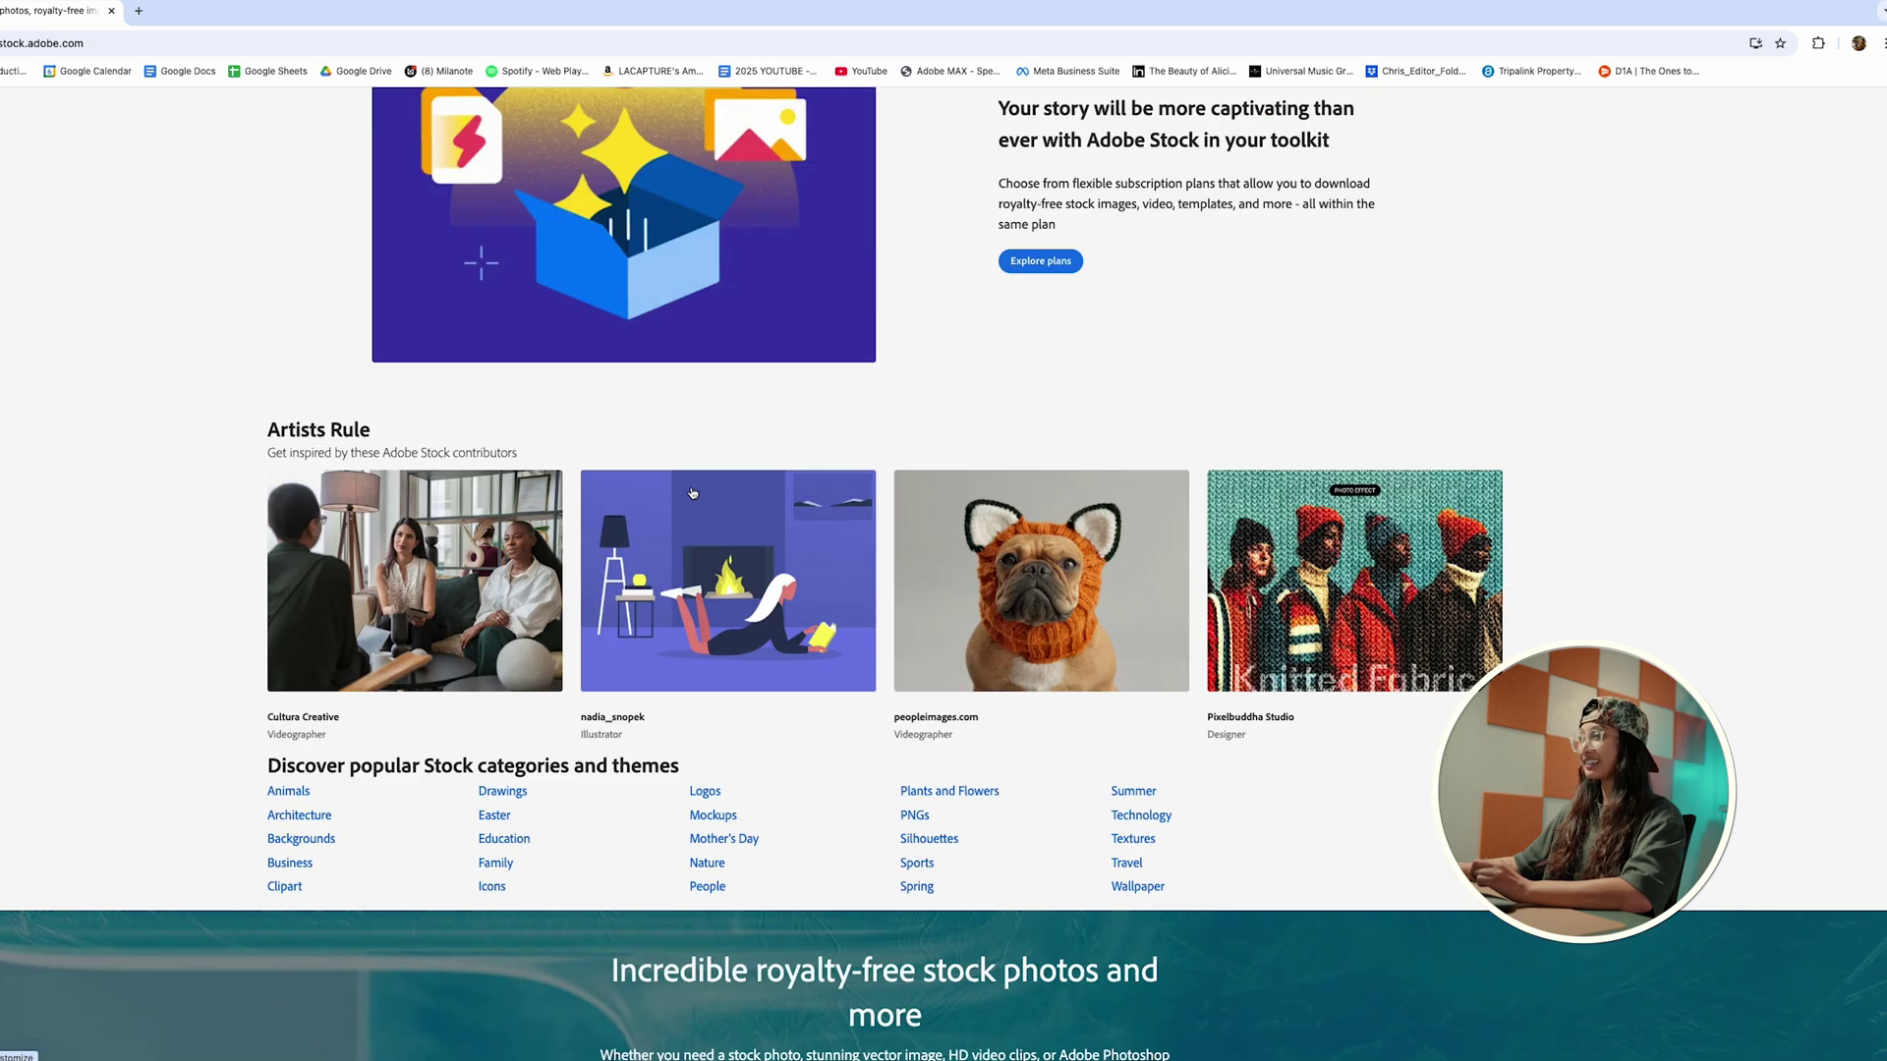
scroll(693, 493, "up", 13)
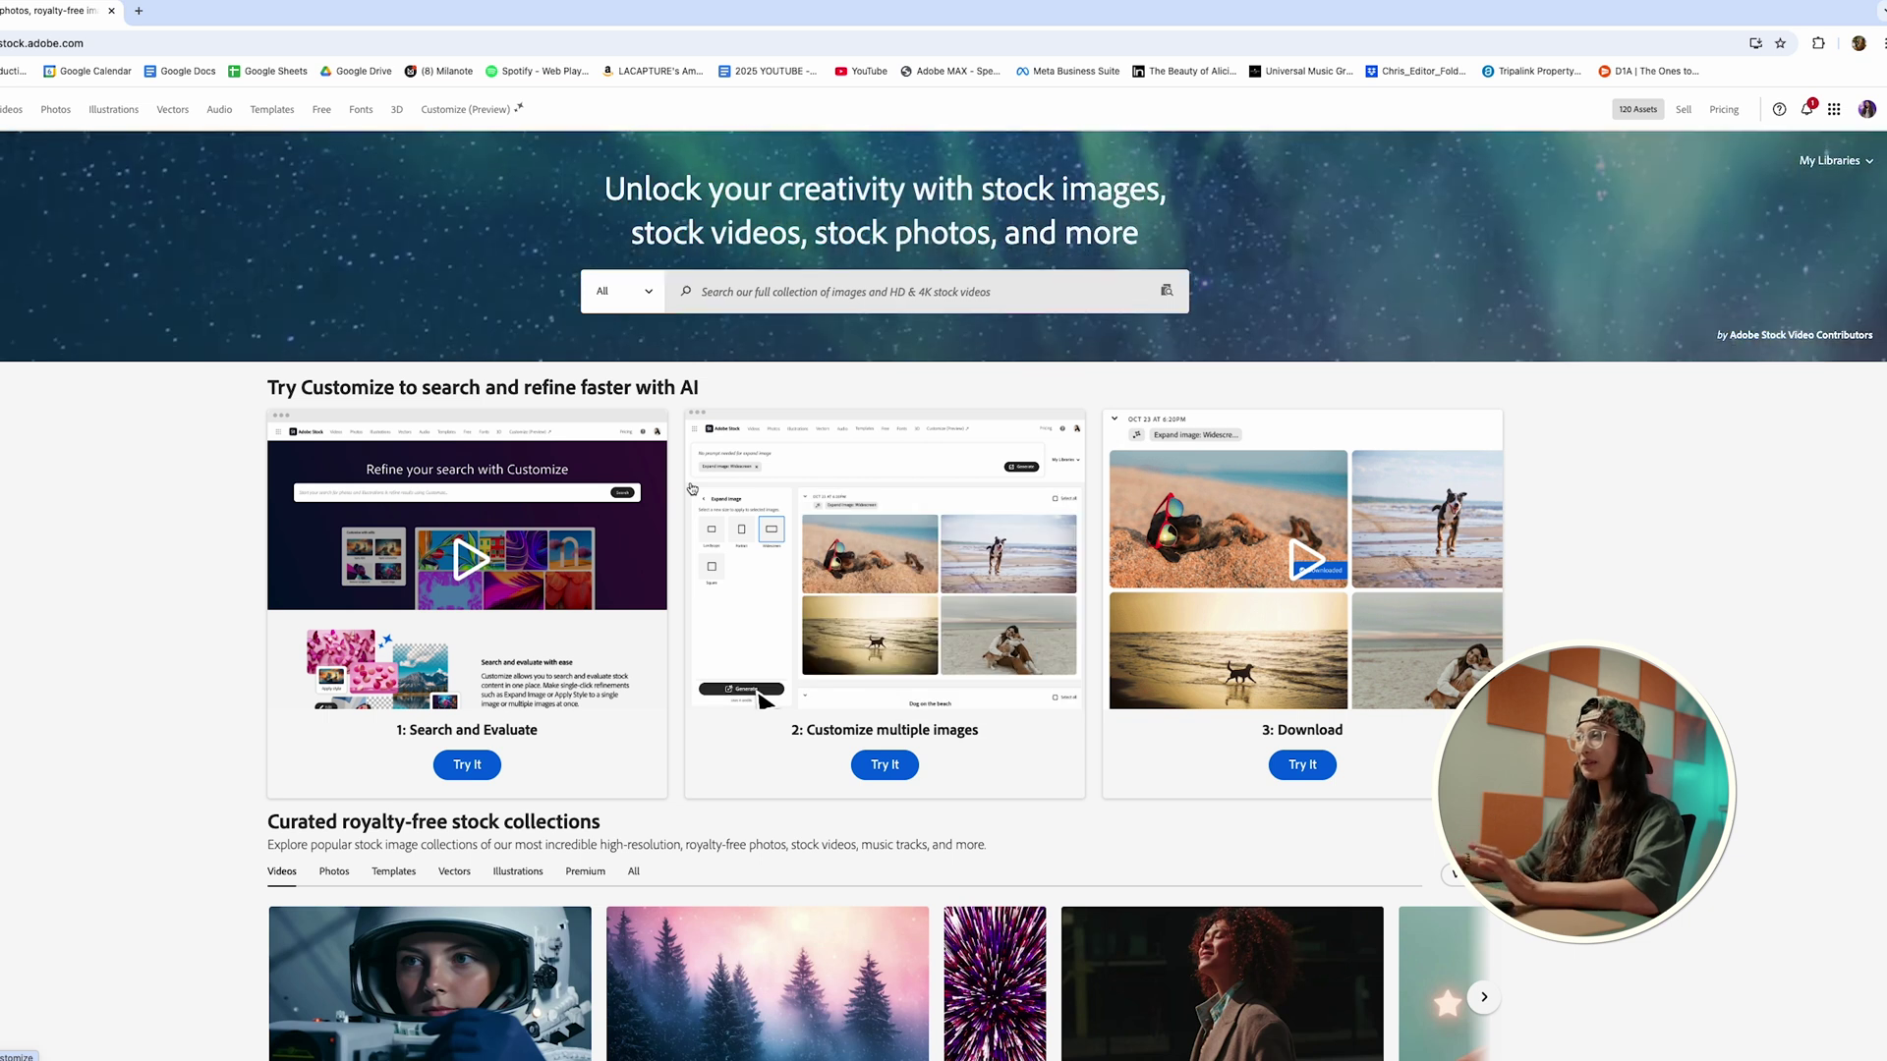
Step: Rerun the recent 'photos' stock search and scroll through the slideshow template results
left_click(737, 309)
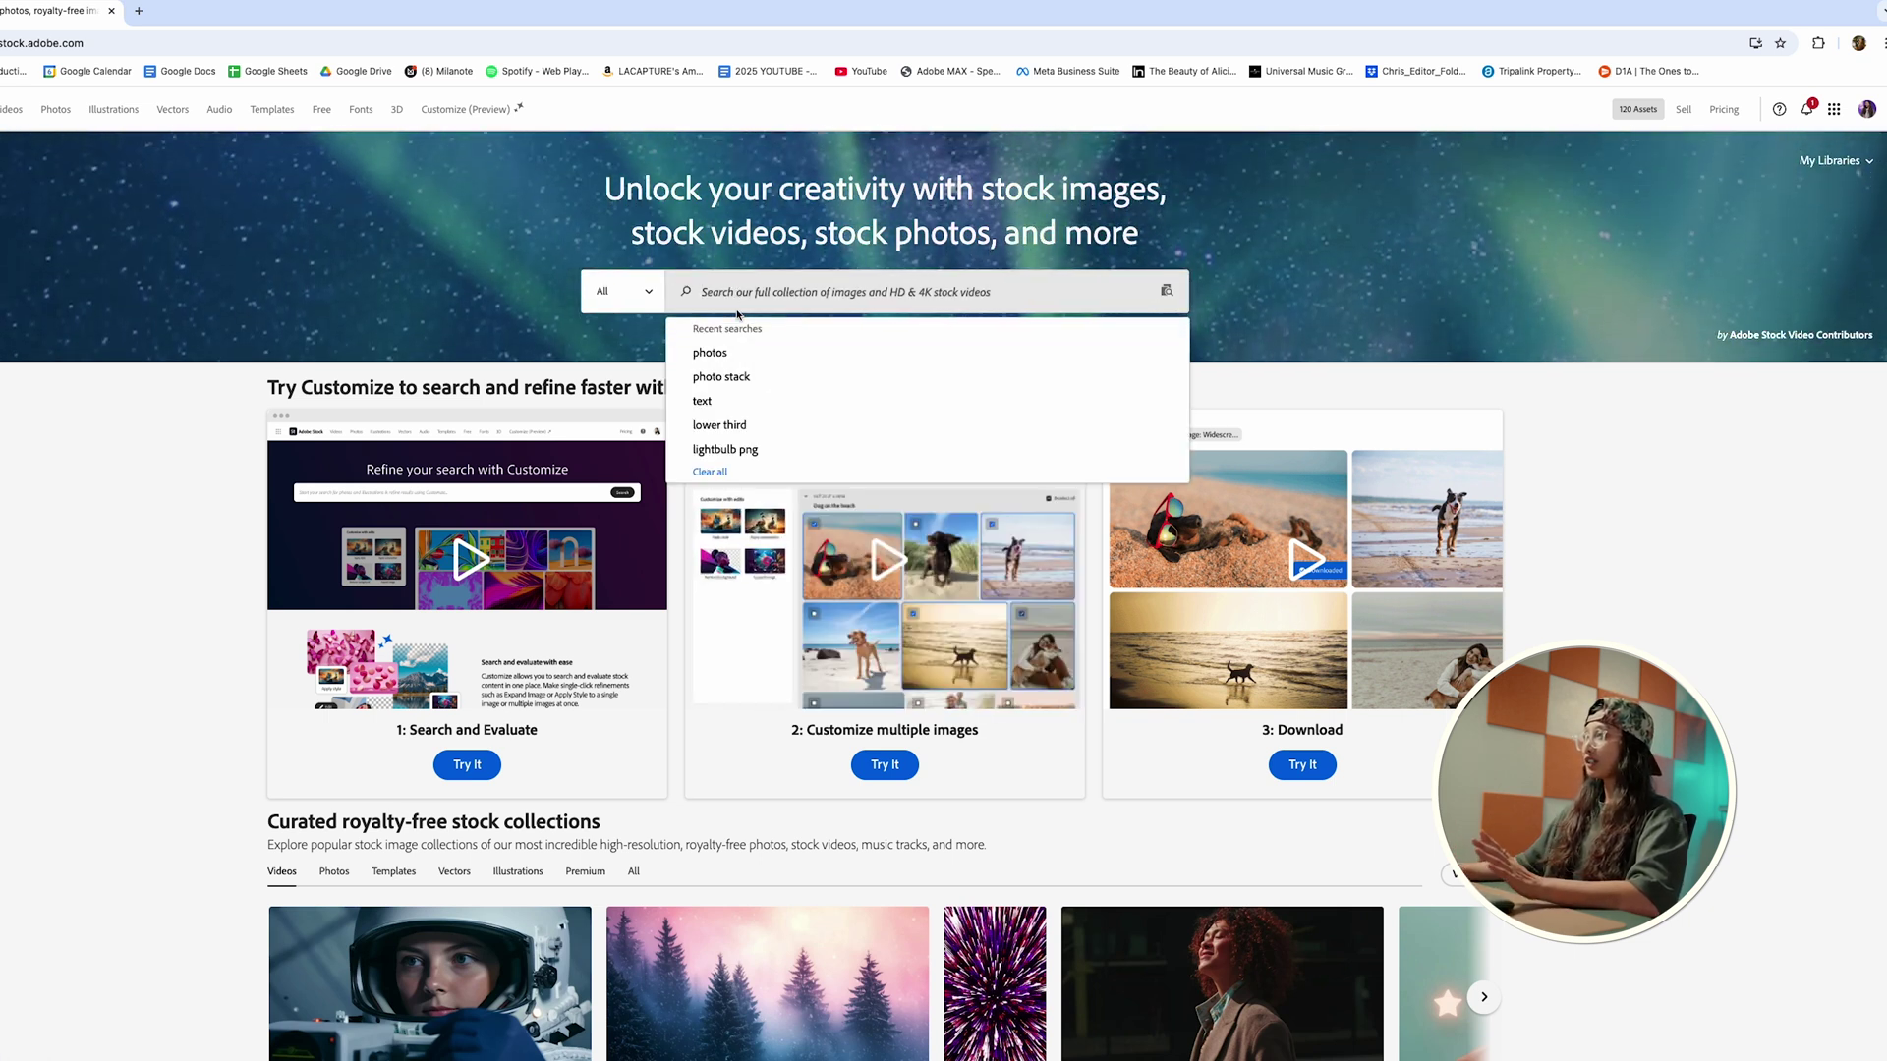
left_click(710, 352)
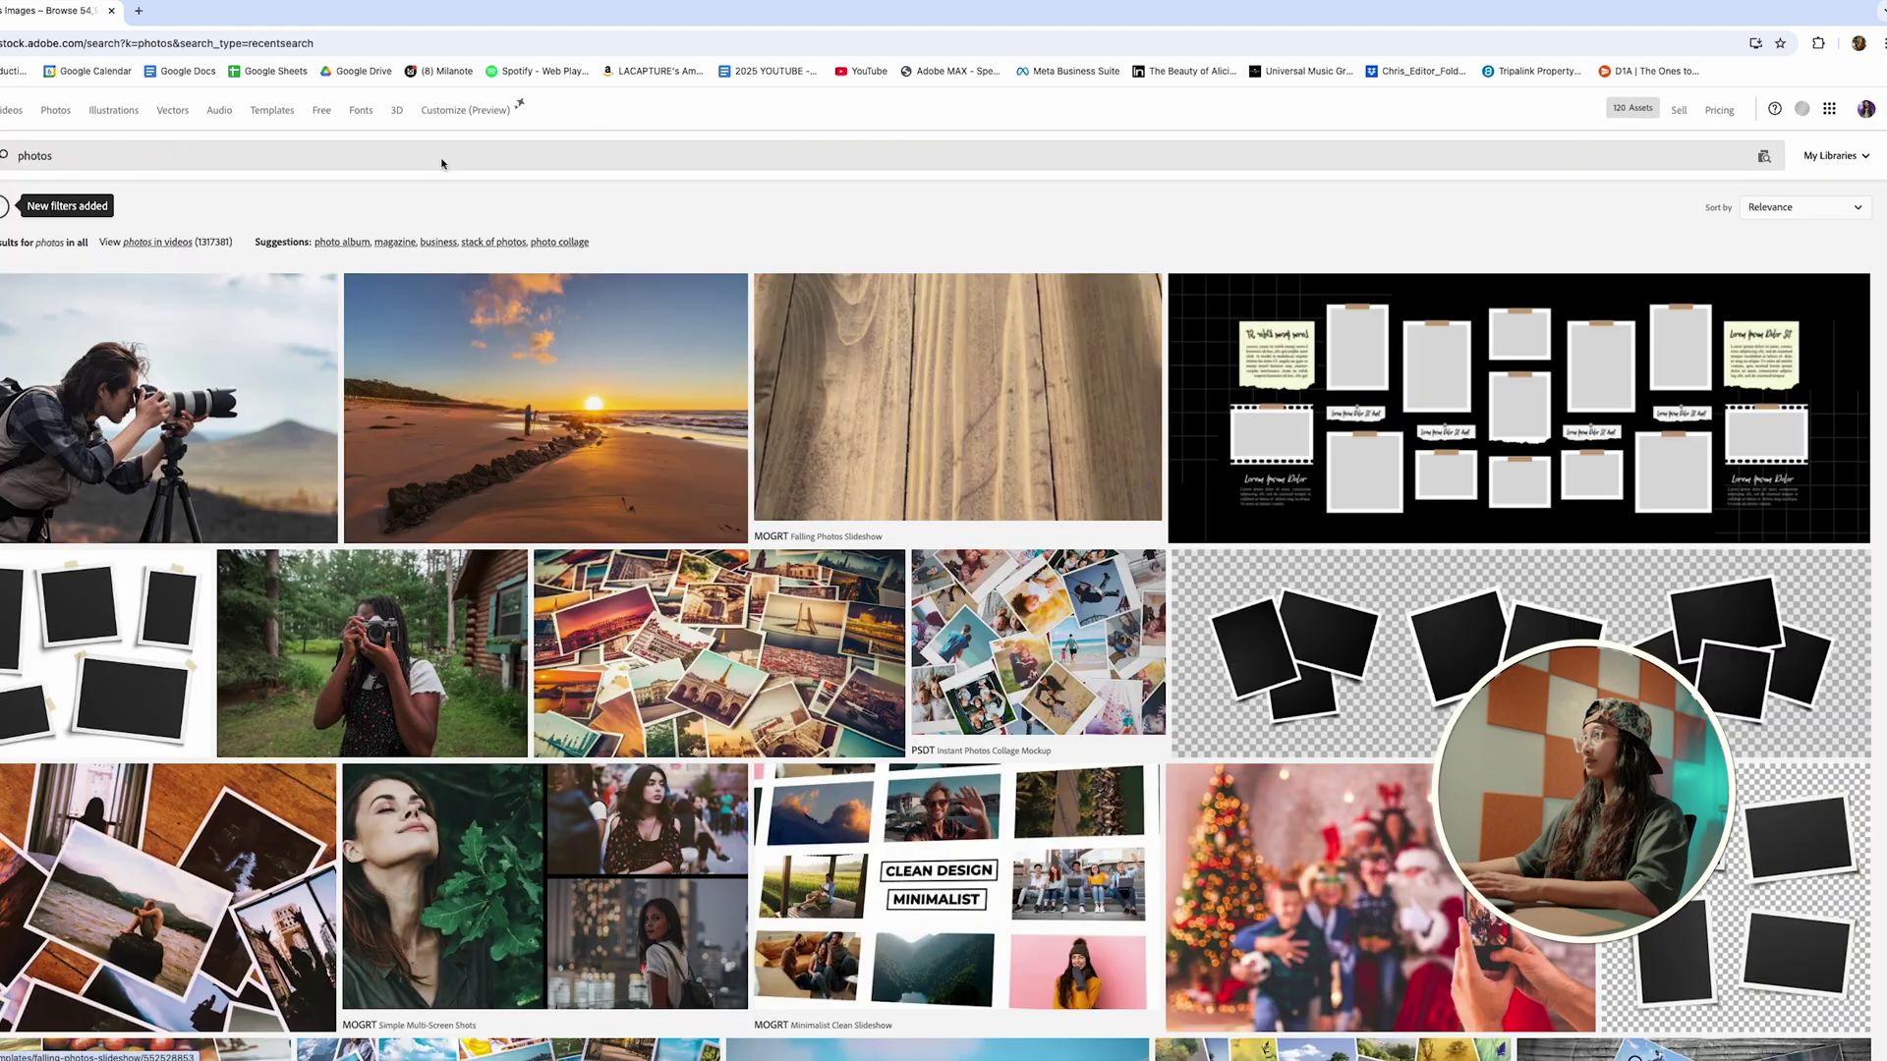
scroll(893, 744, "down", 2)
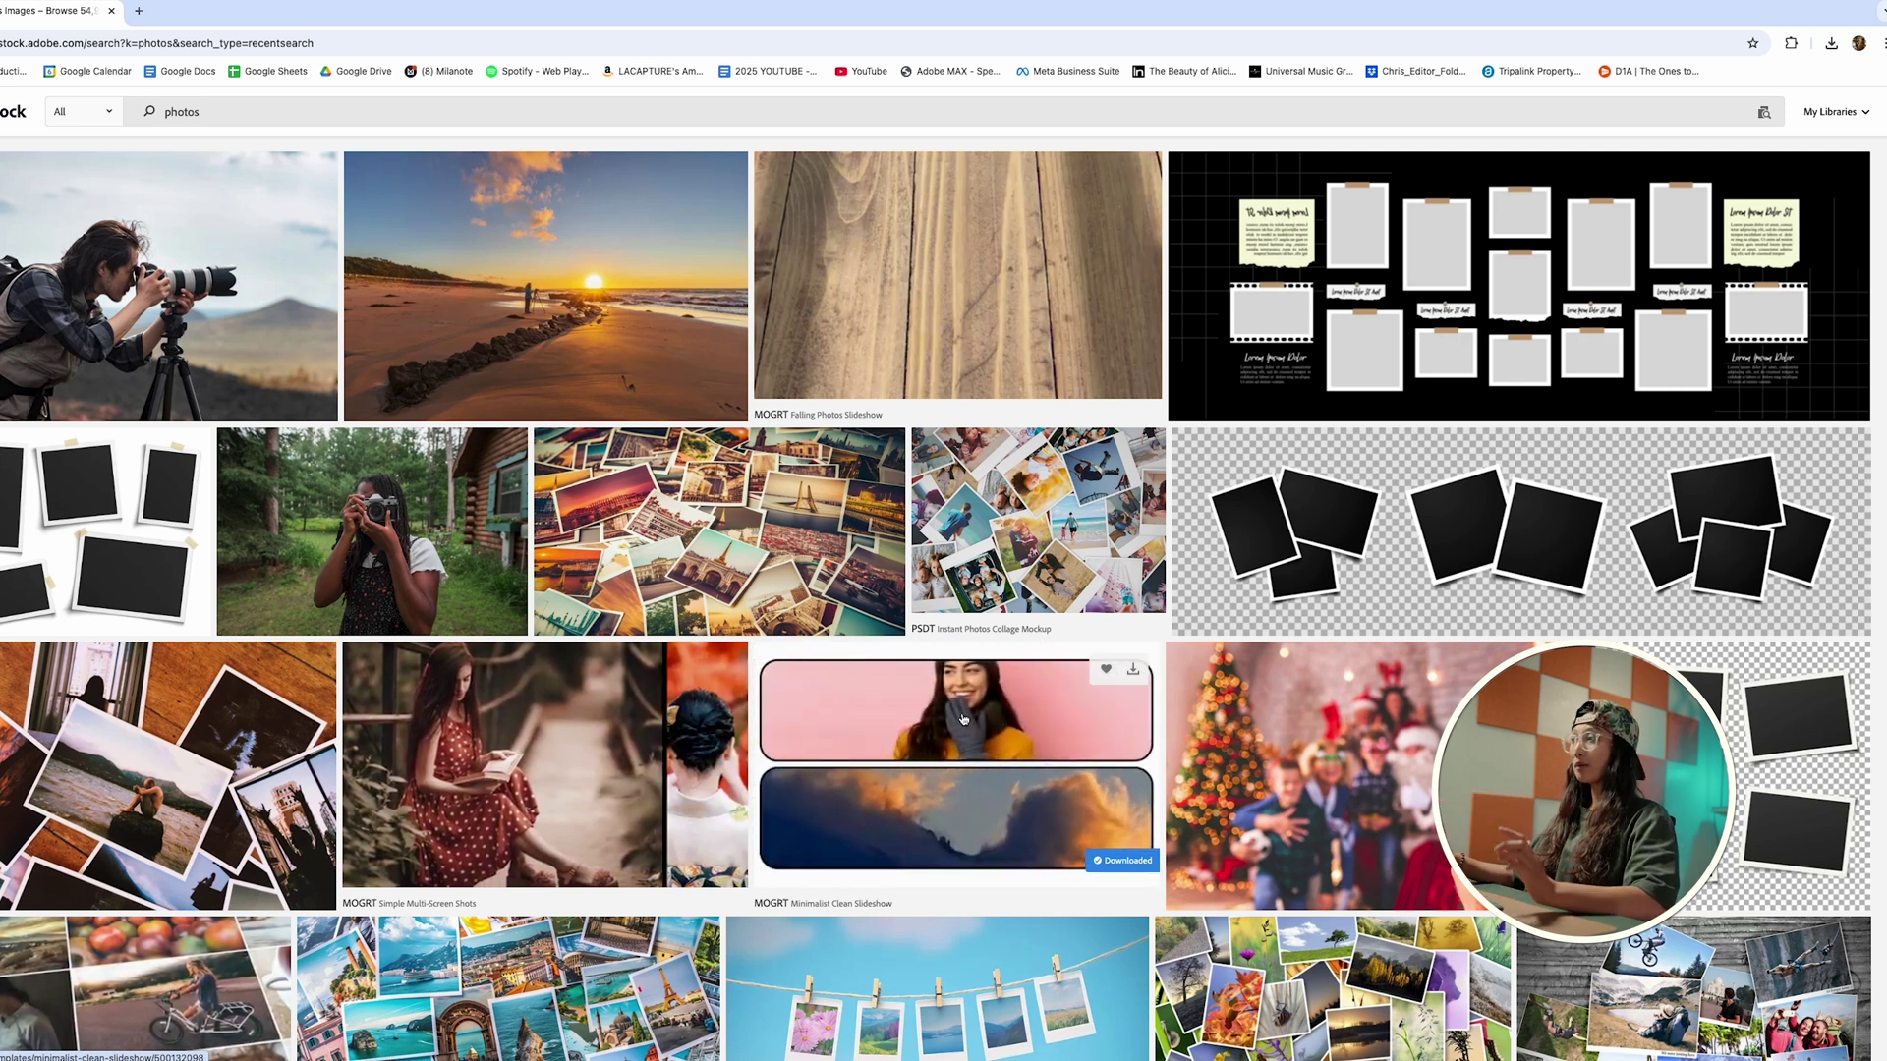
scroll(963, 719, "down", 1)
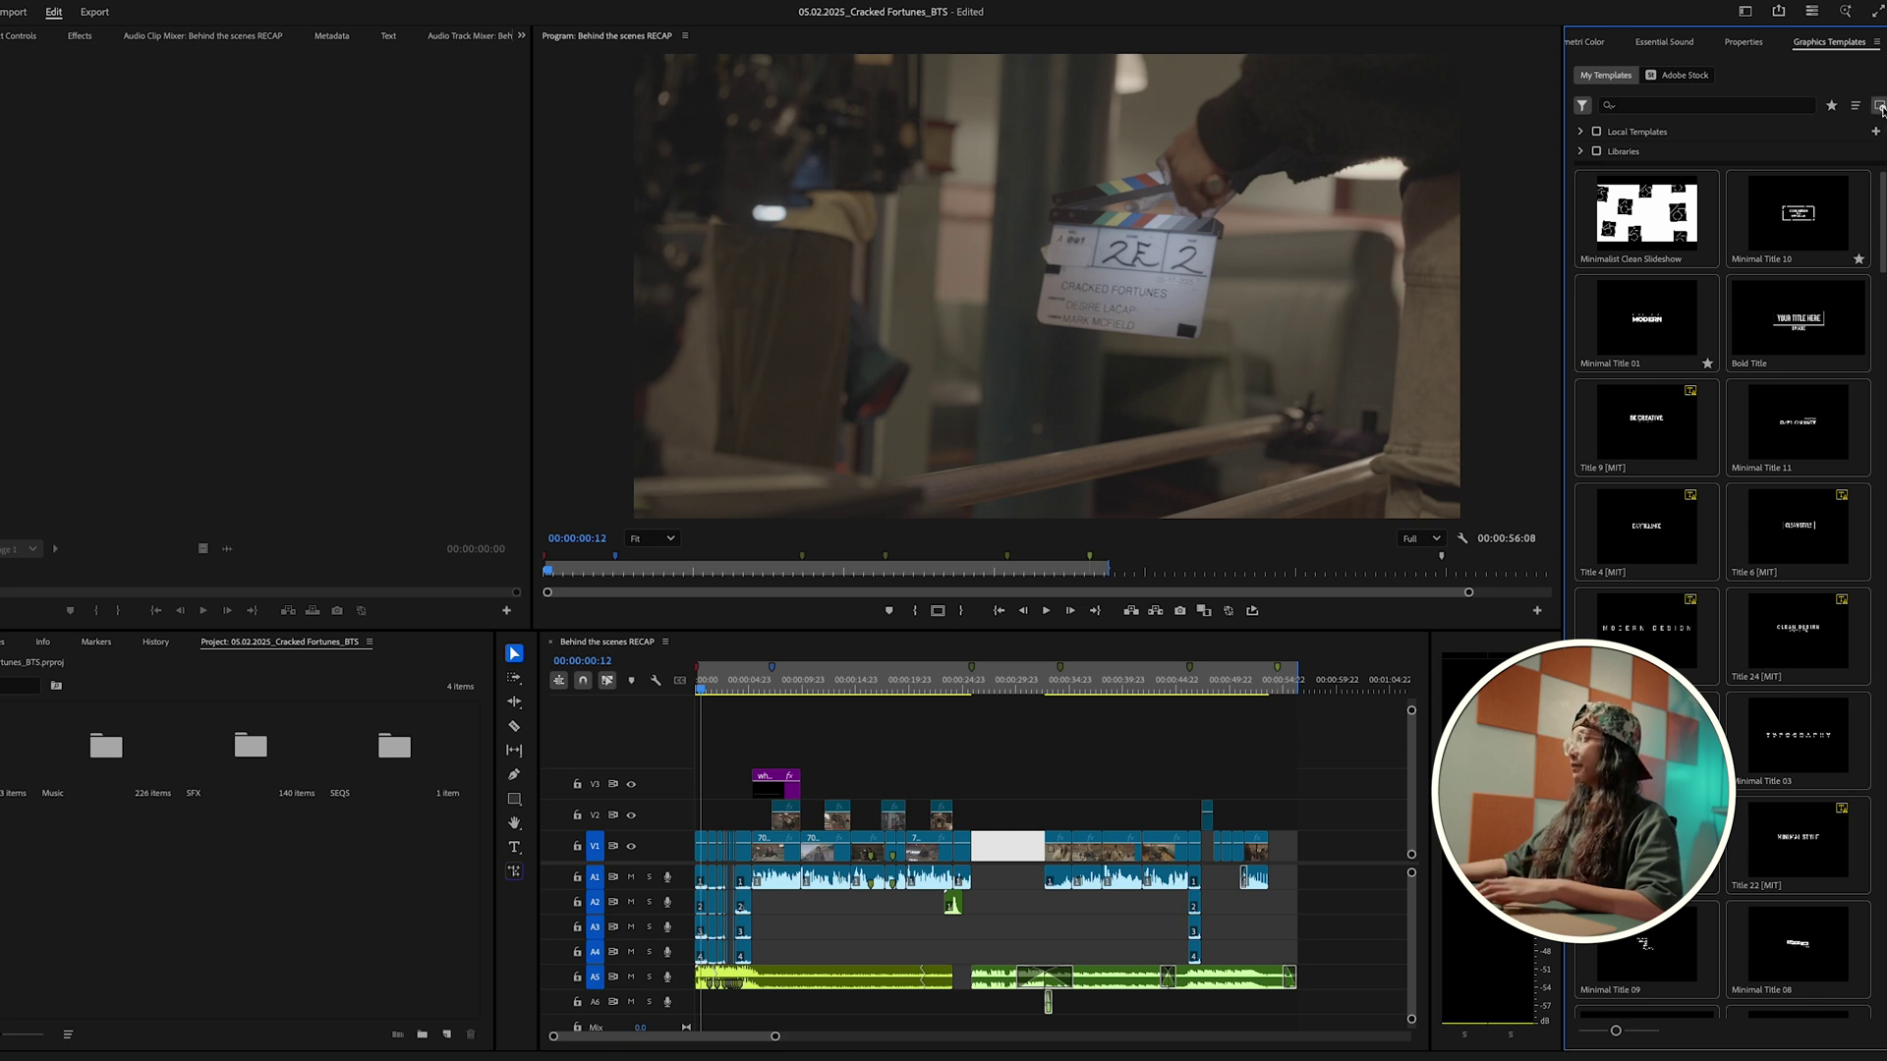
Step: Install AdobeStock_500132098.mogrt from Downloads and place Minimalist Clean Slideshow on V2 over the gap
left_click(1879, 107)
left_click(611, 325)
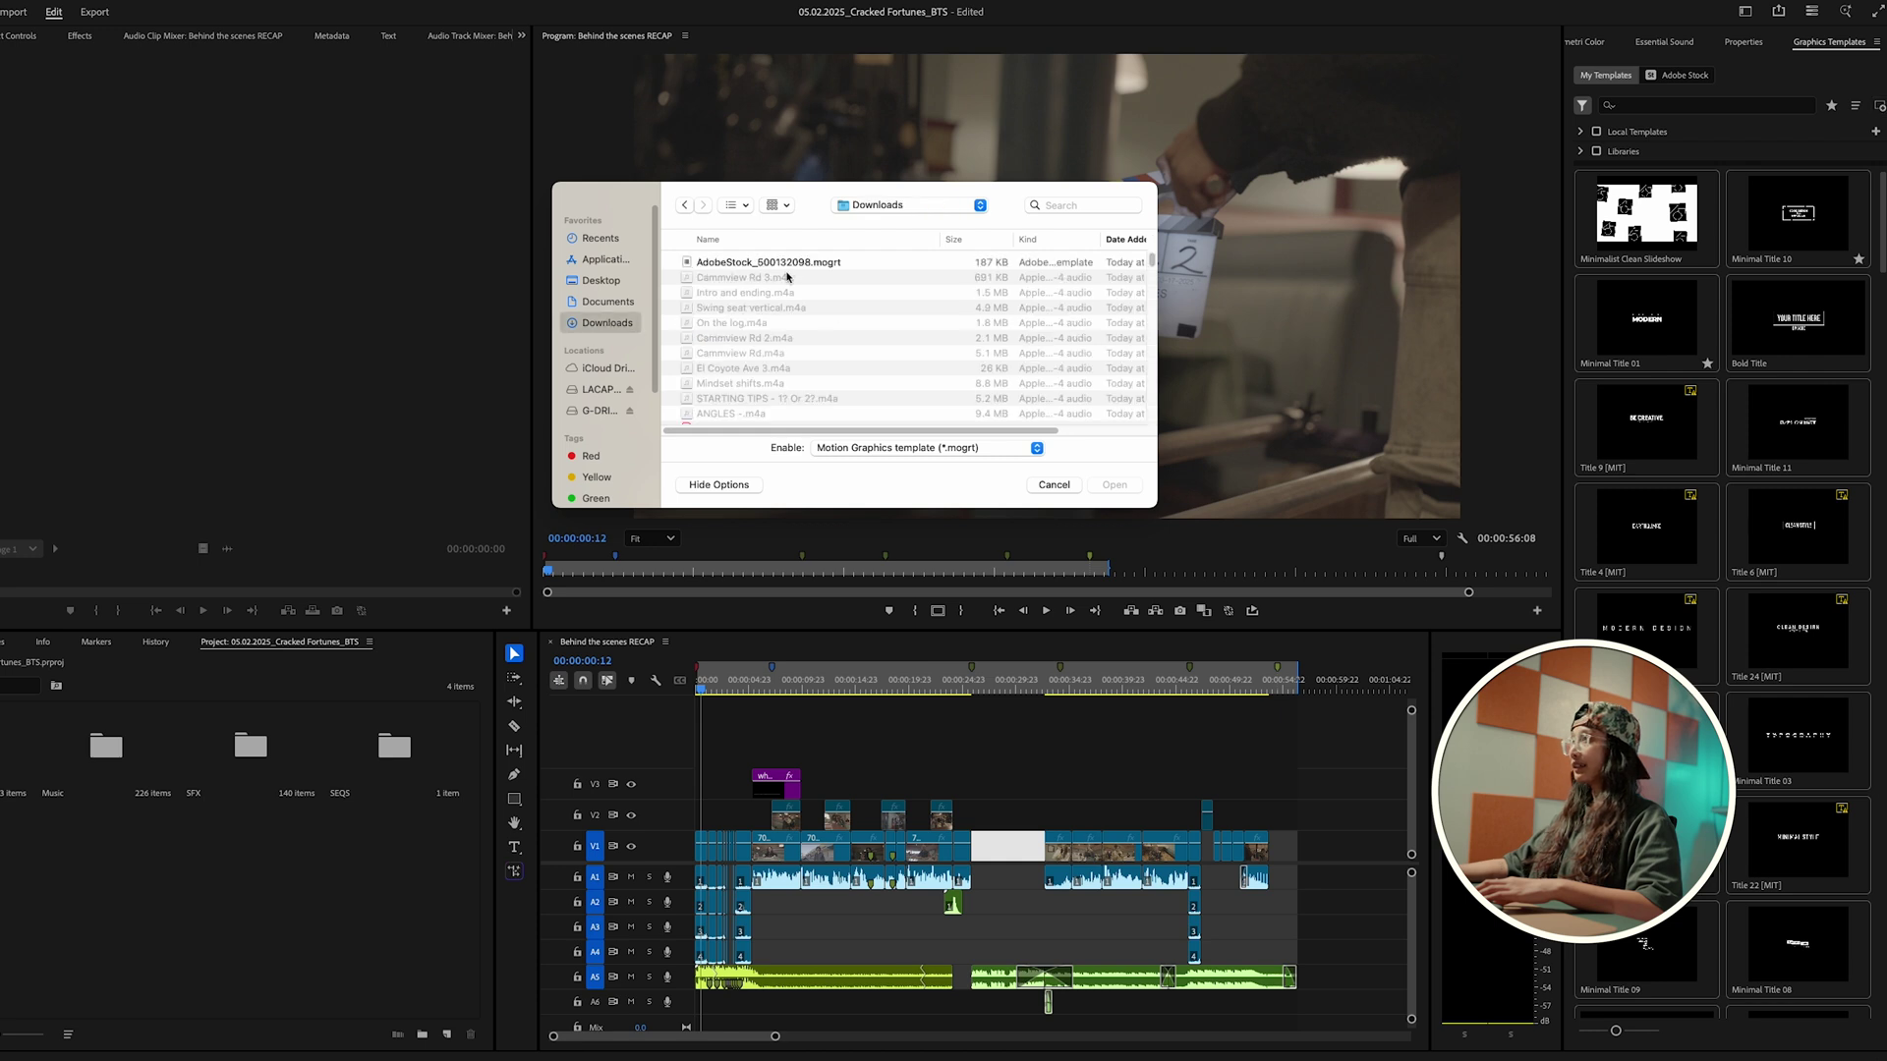
left_click(785, 264)
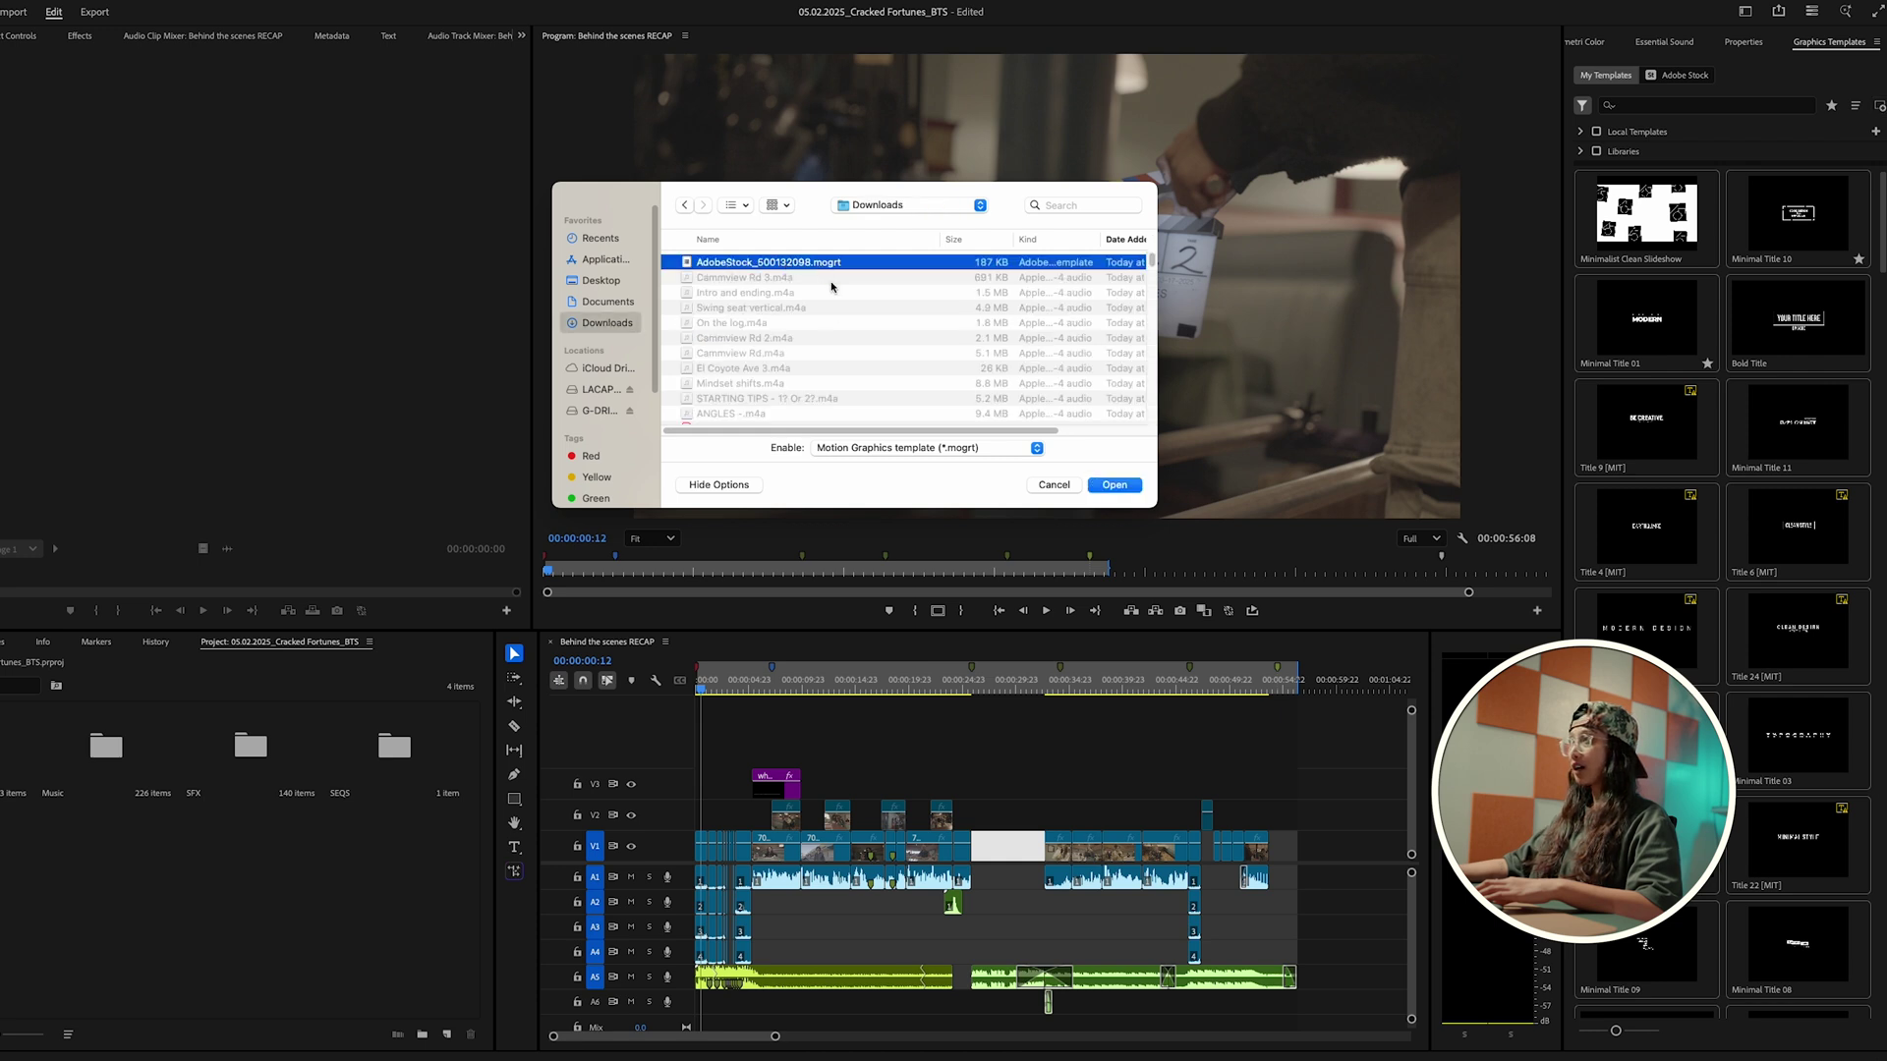
key("Return")
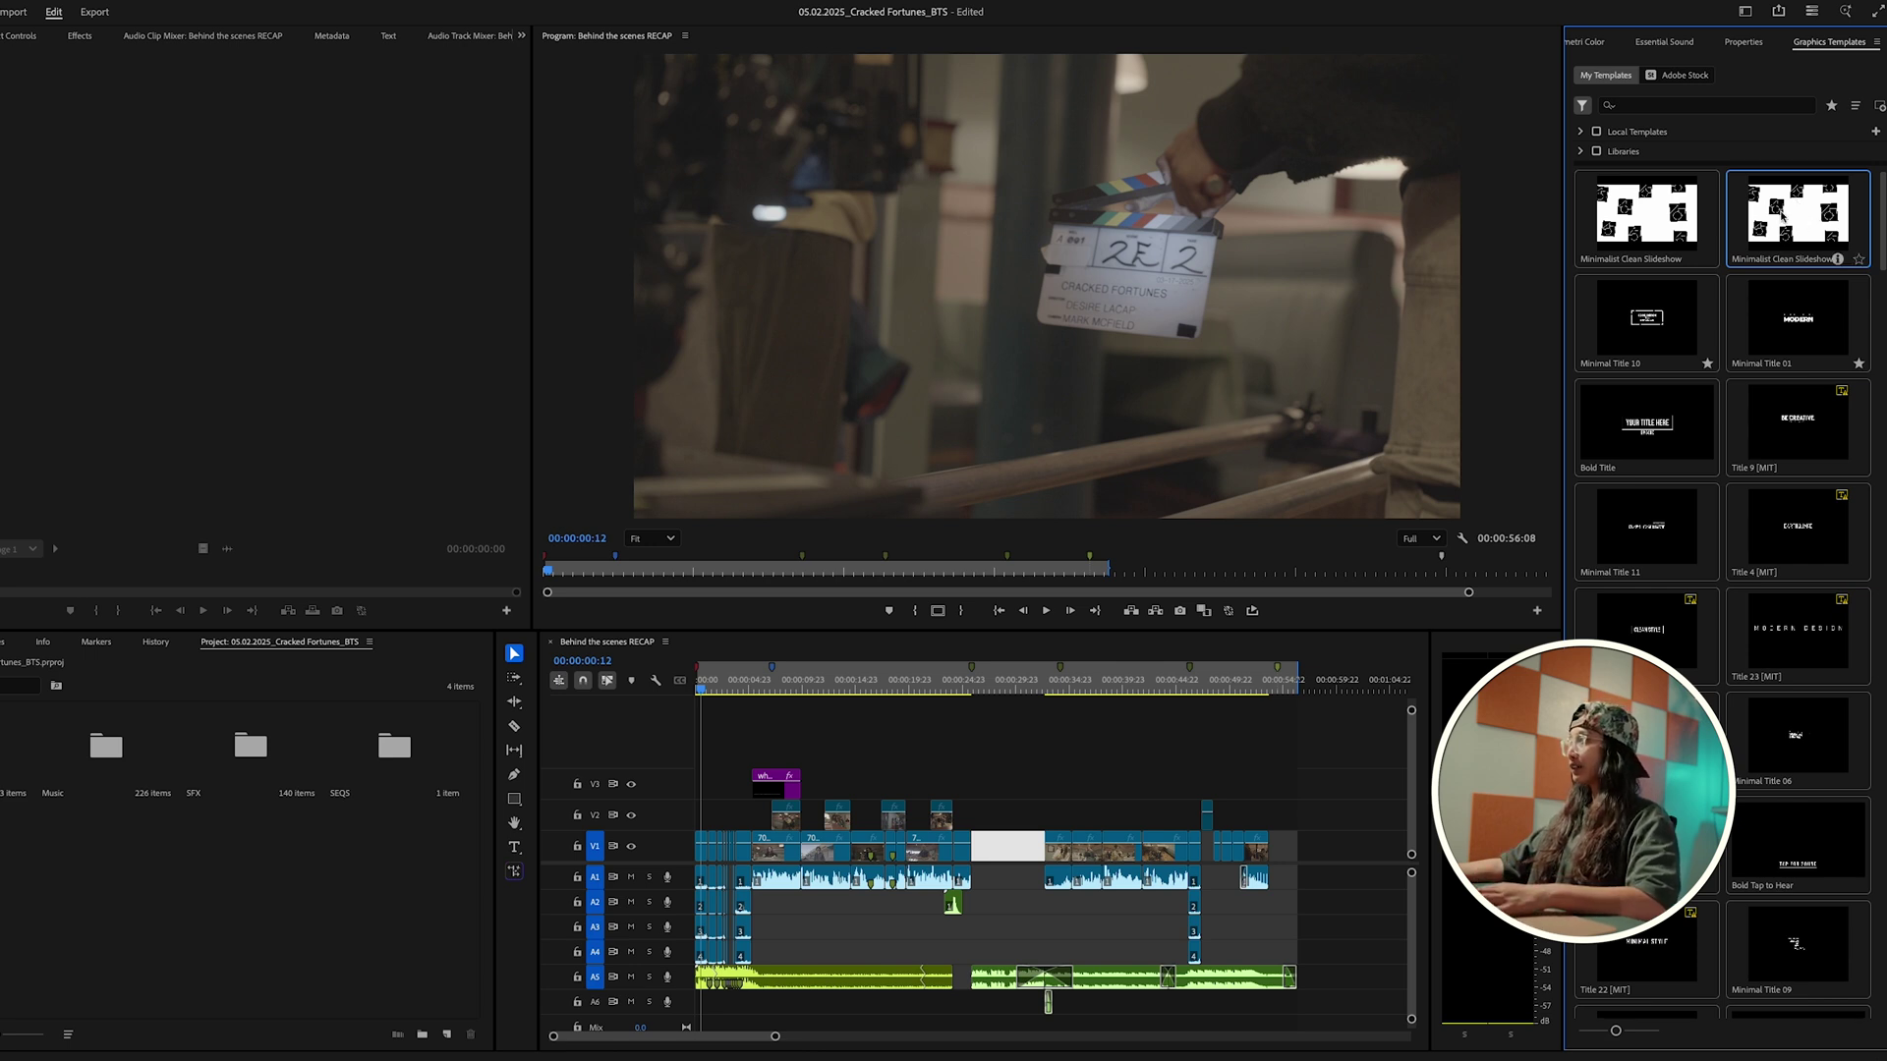
left_click_drag(1794, 214, 983, 824)
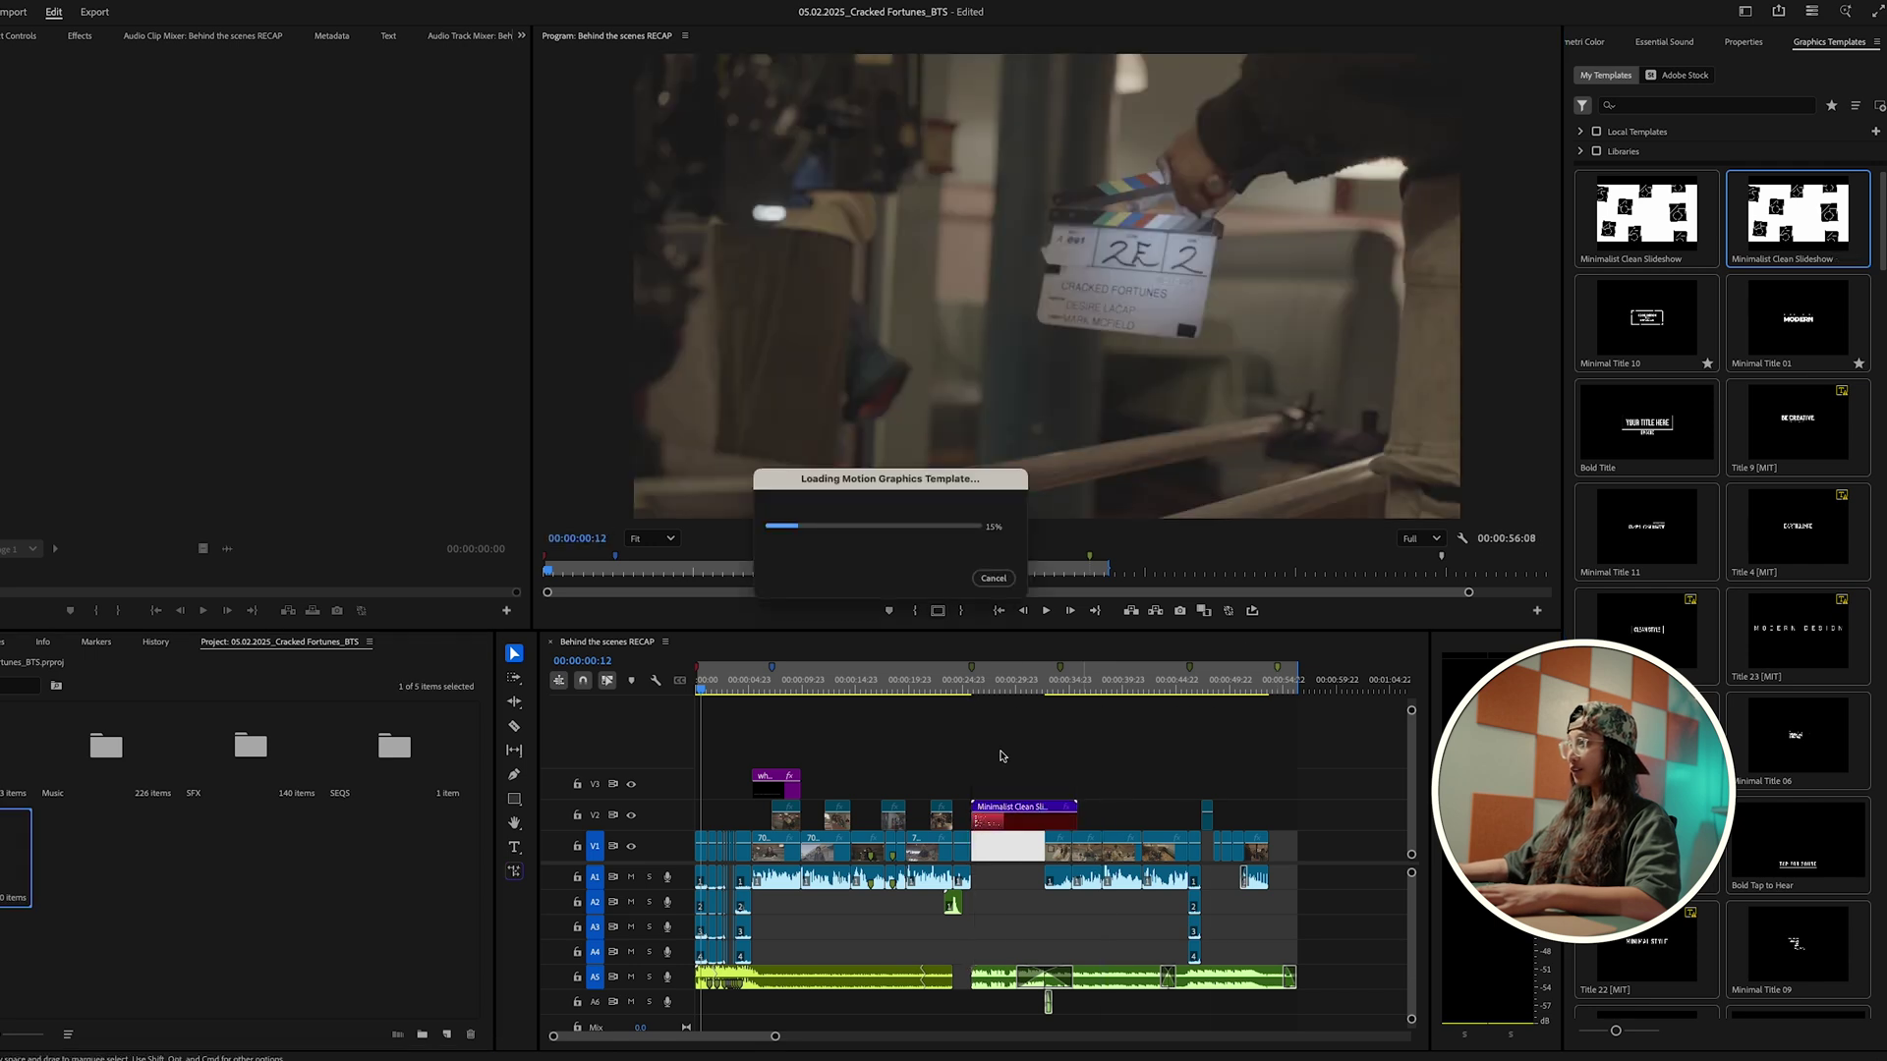
left_click(989, 686)
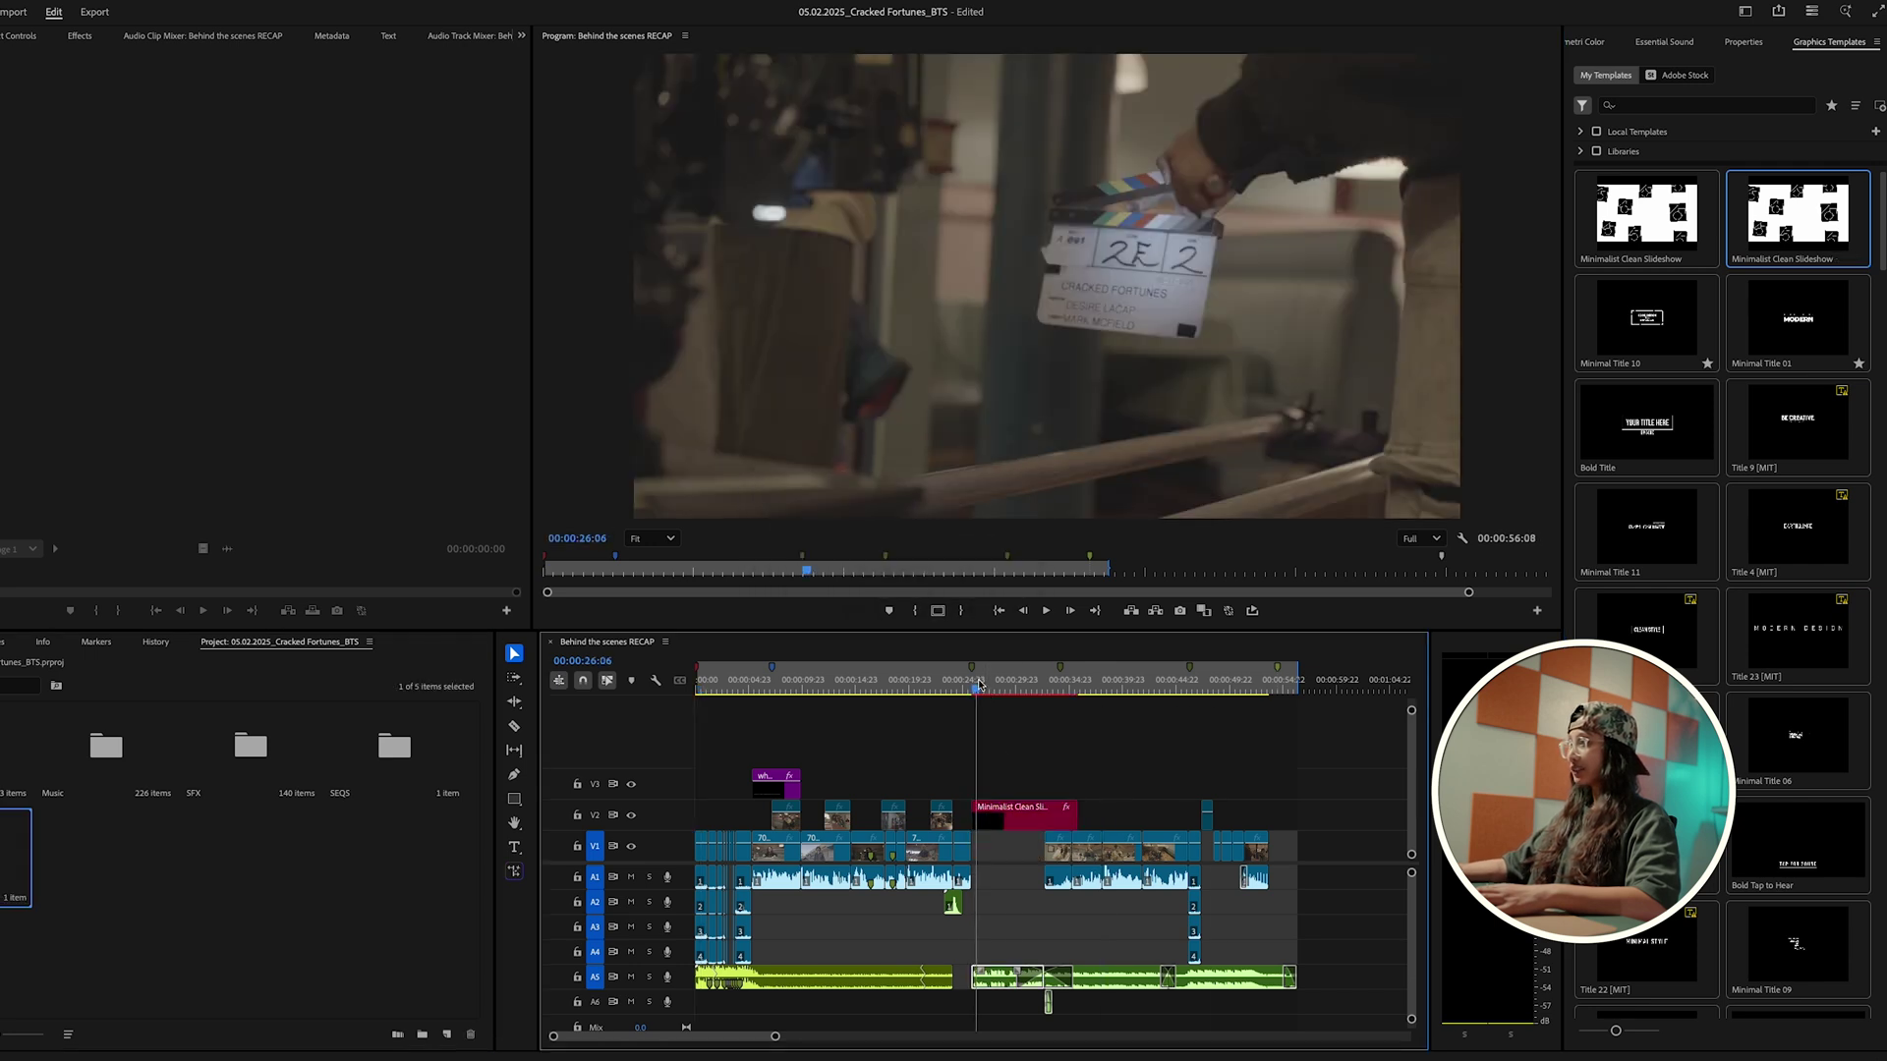
Step: Preview the CLEAN DESIGN slideshow, then fill its Media 1 slot with a Roll 2 JPEG
mouse_move(990, 686)
left_mouse_down()
mouse_move(1040, 688)
mouse_move(1018, 678)
left_mouse_up()
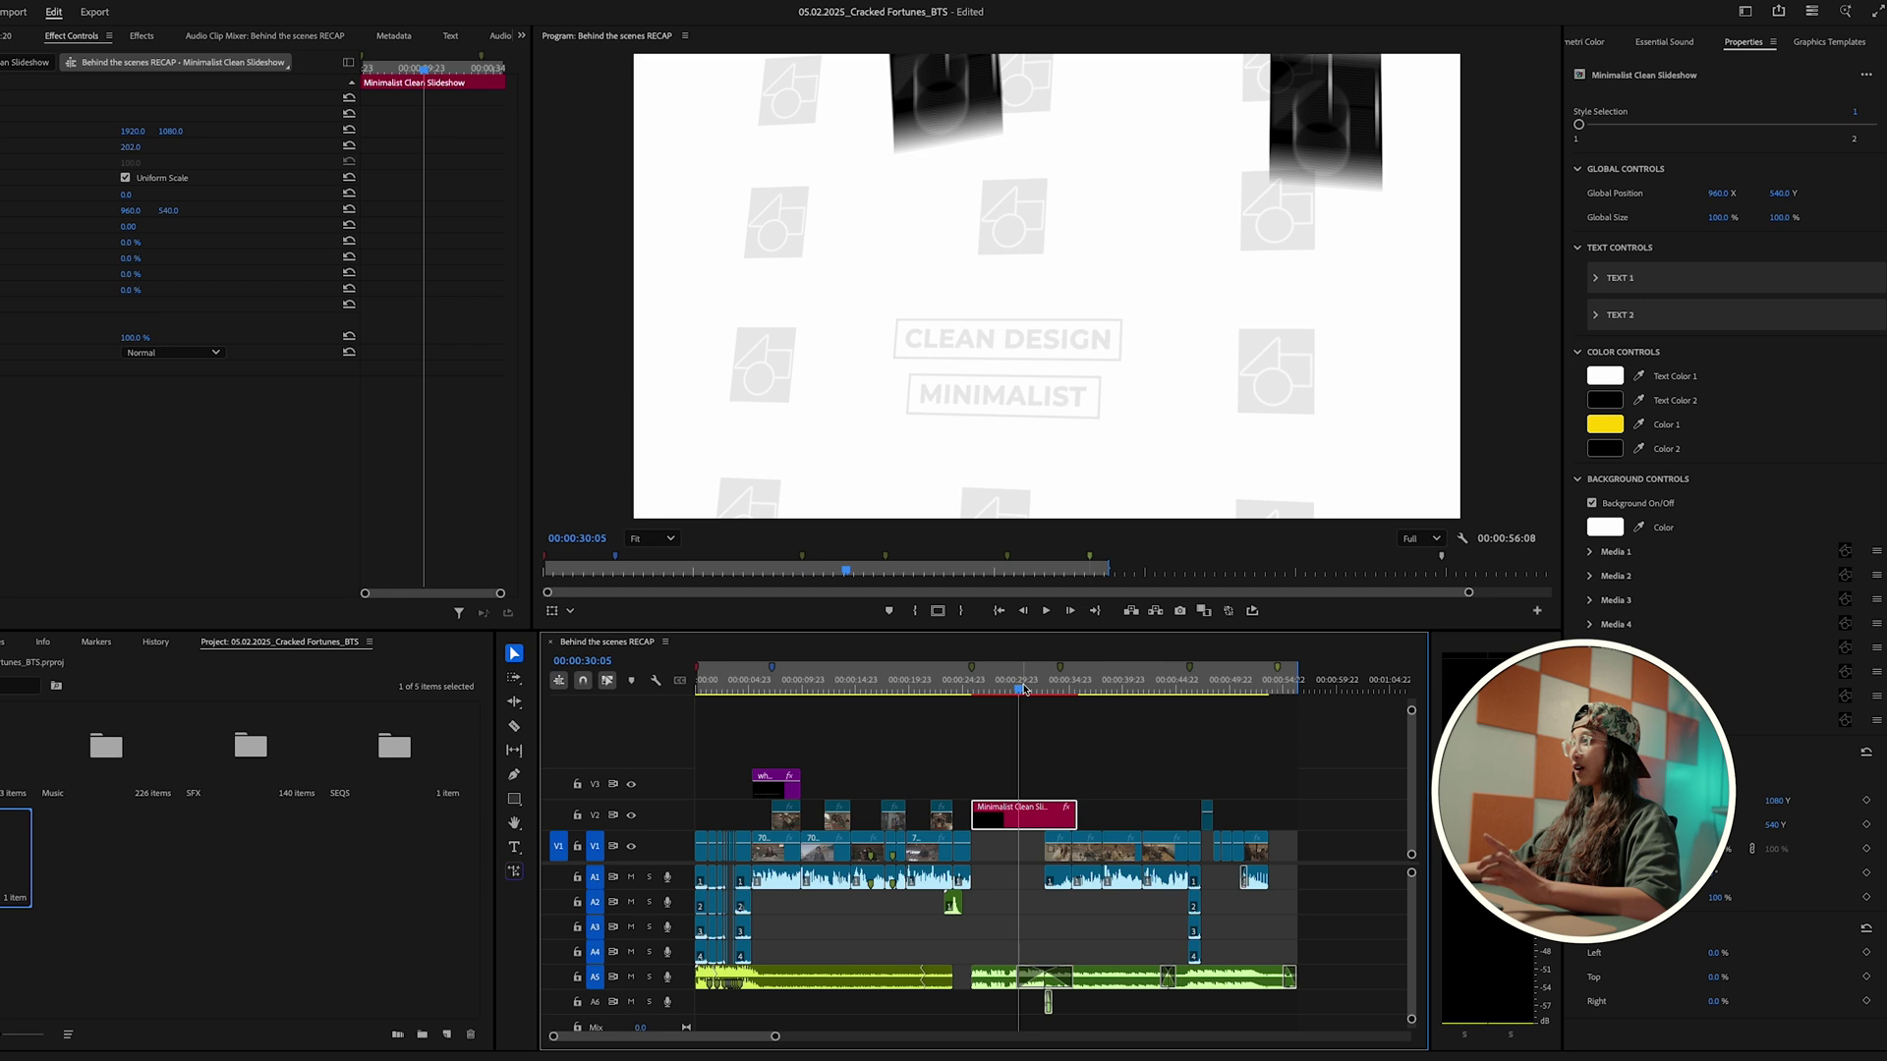
key("space")
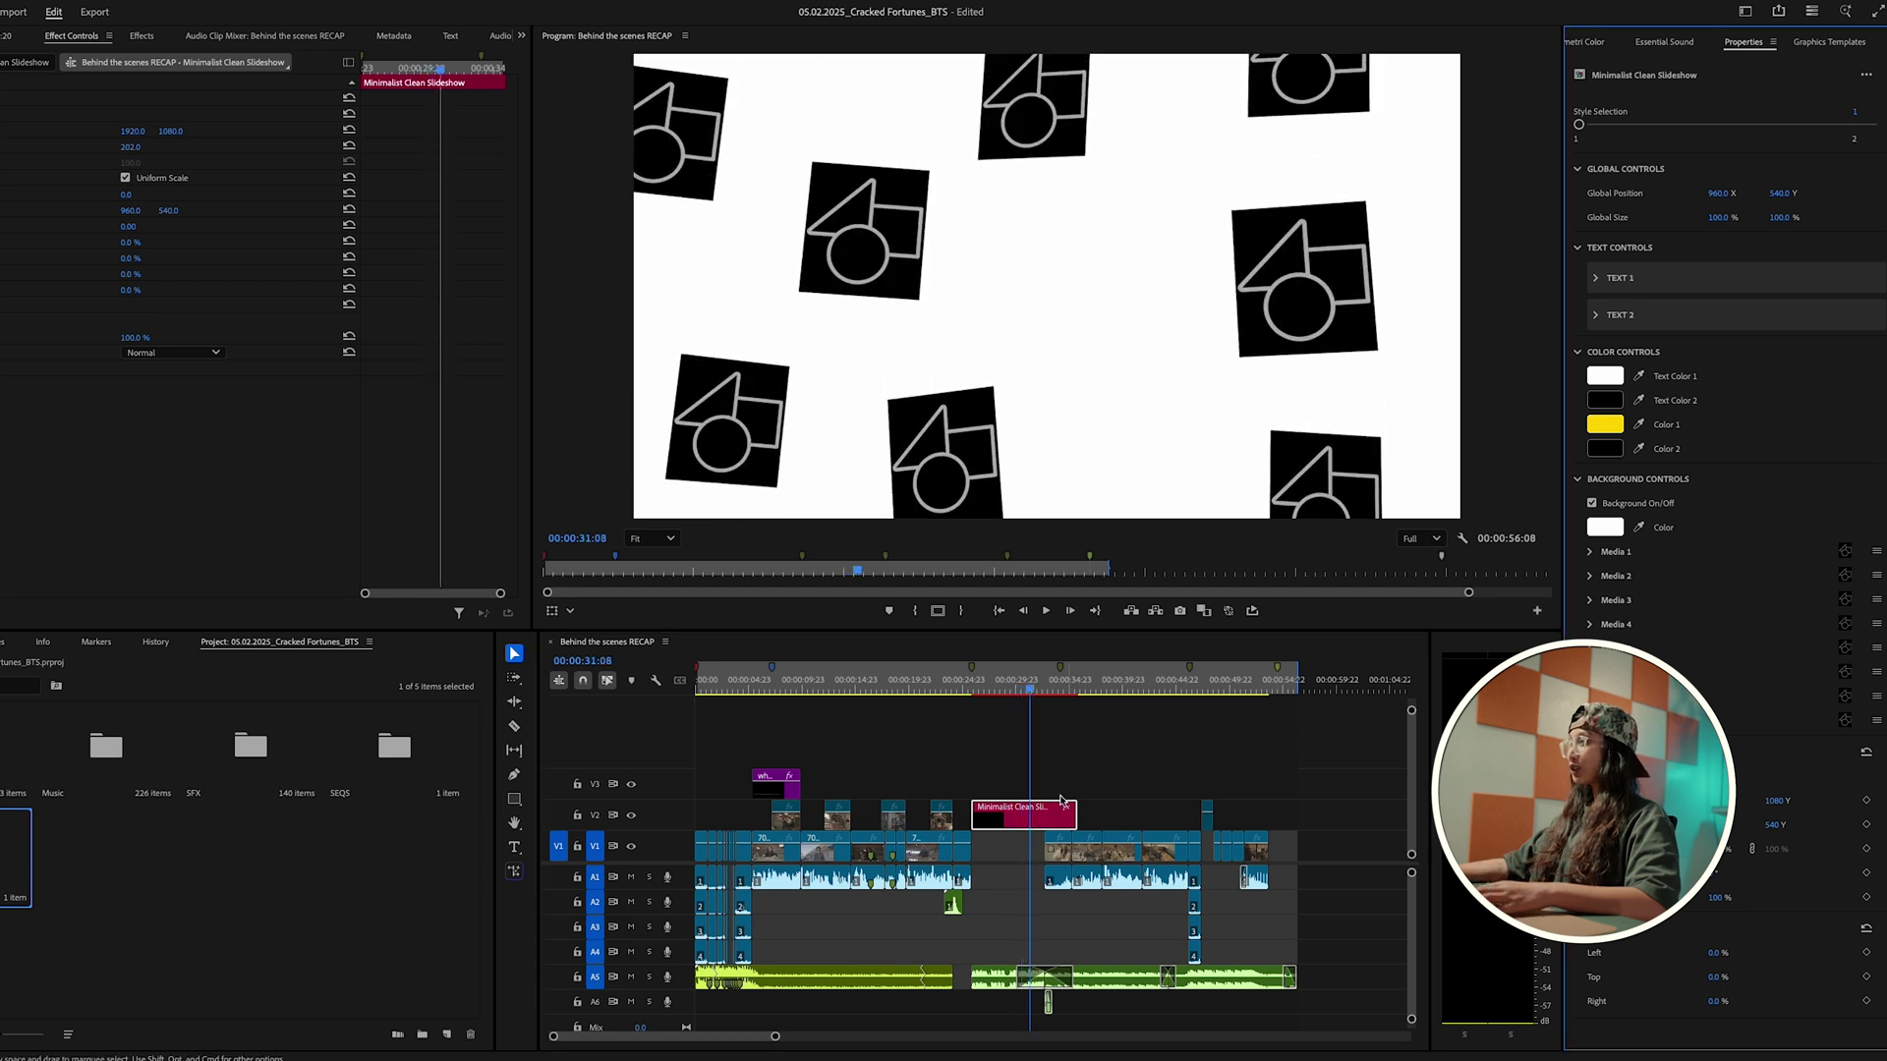
double_click(1033, 824)
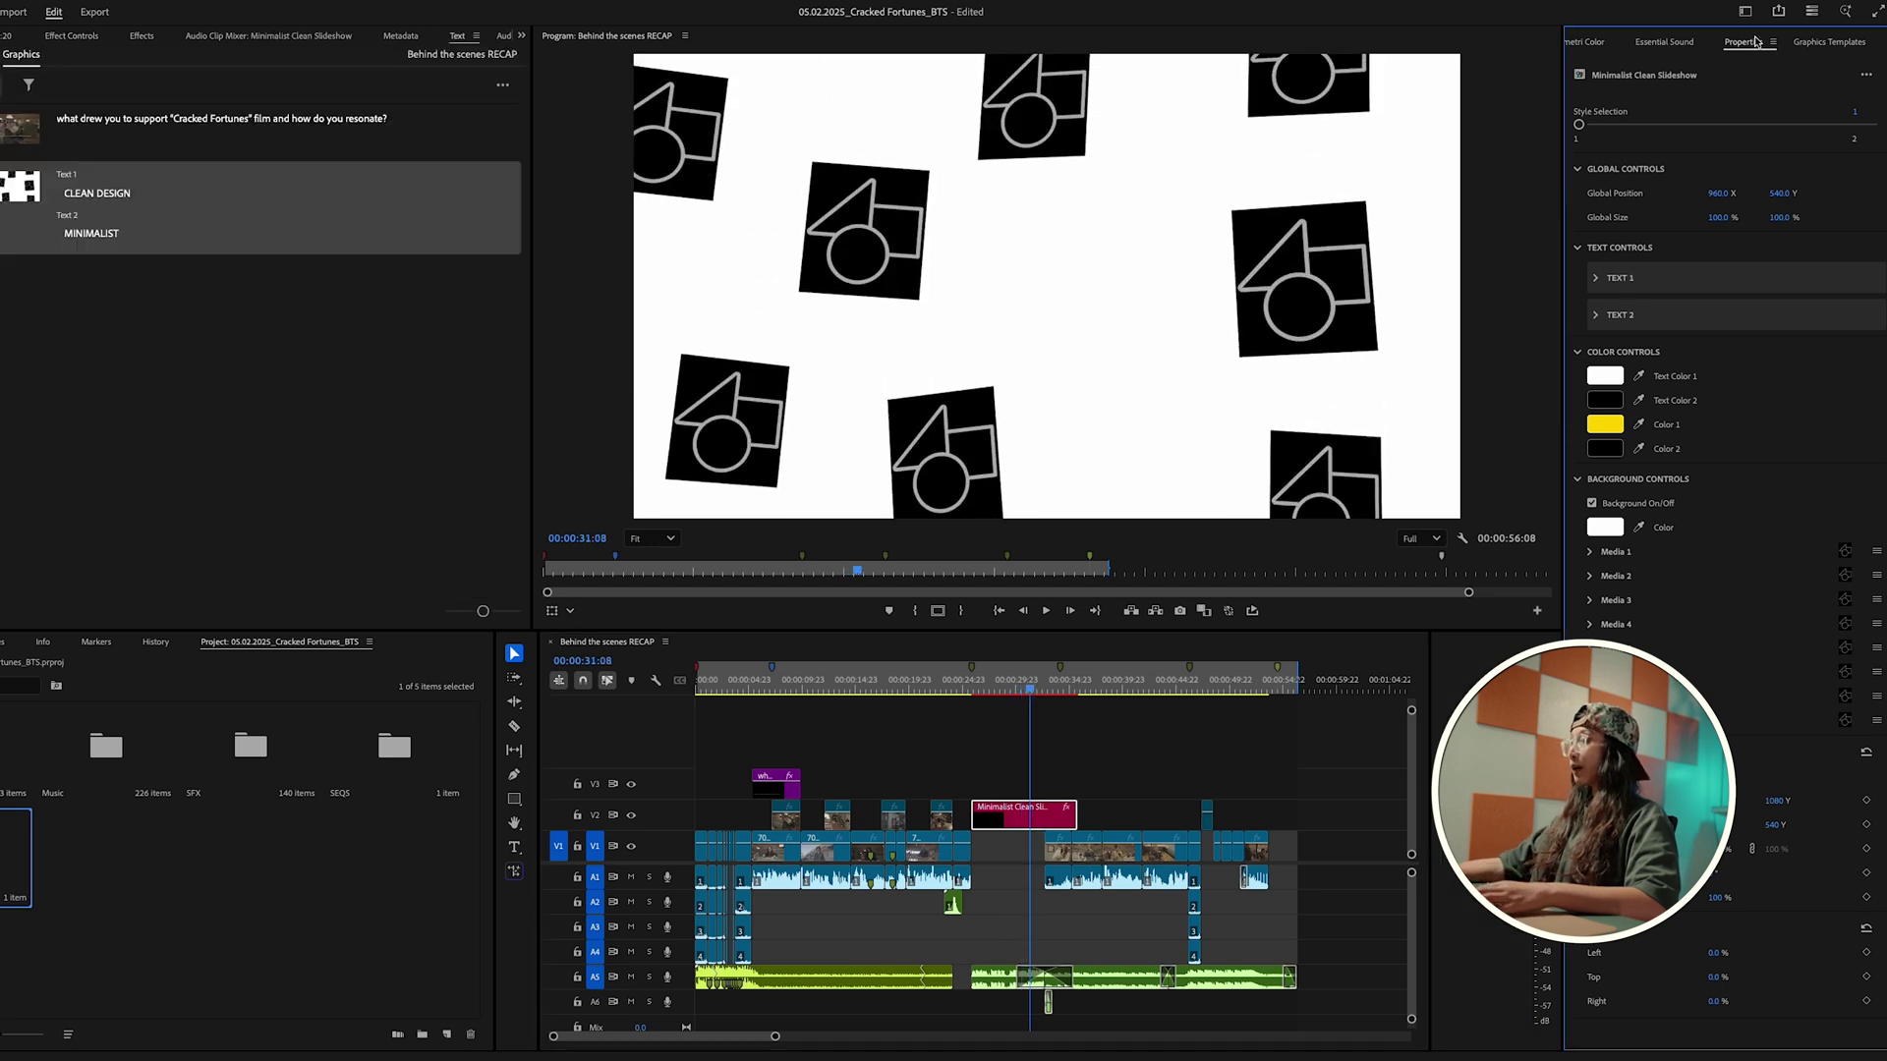
left_click(1626, 553)
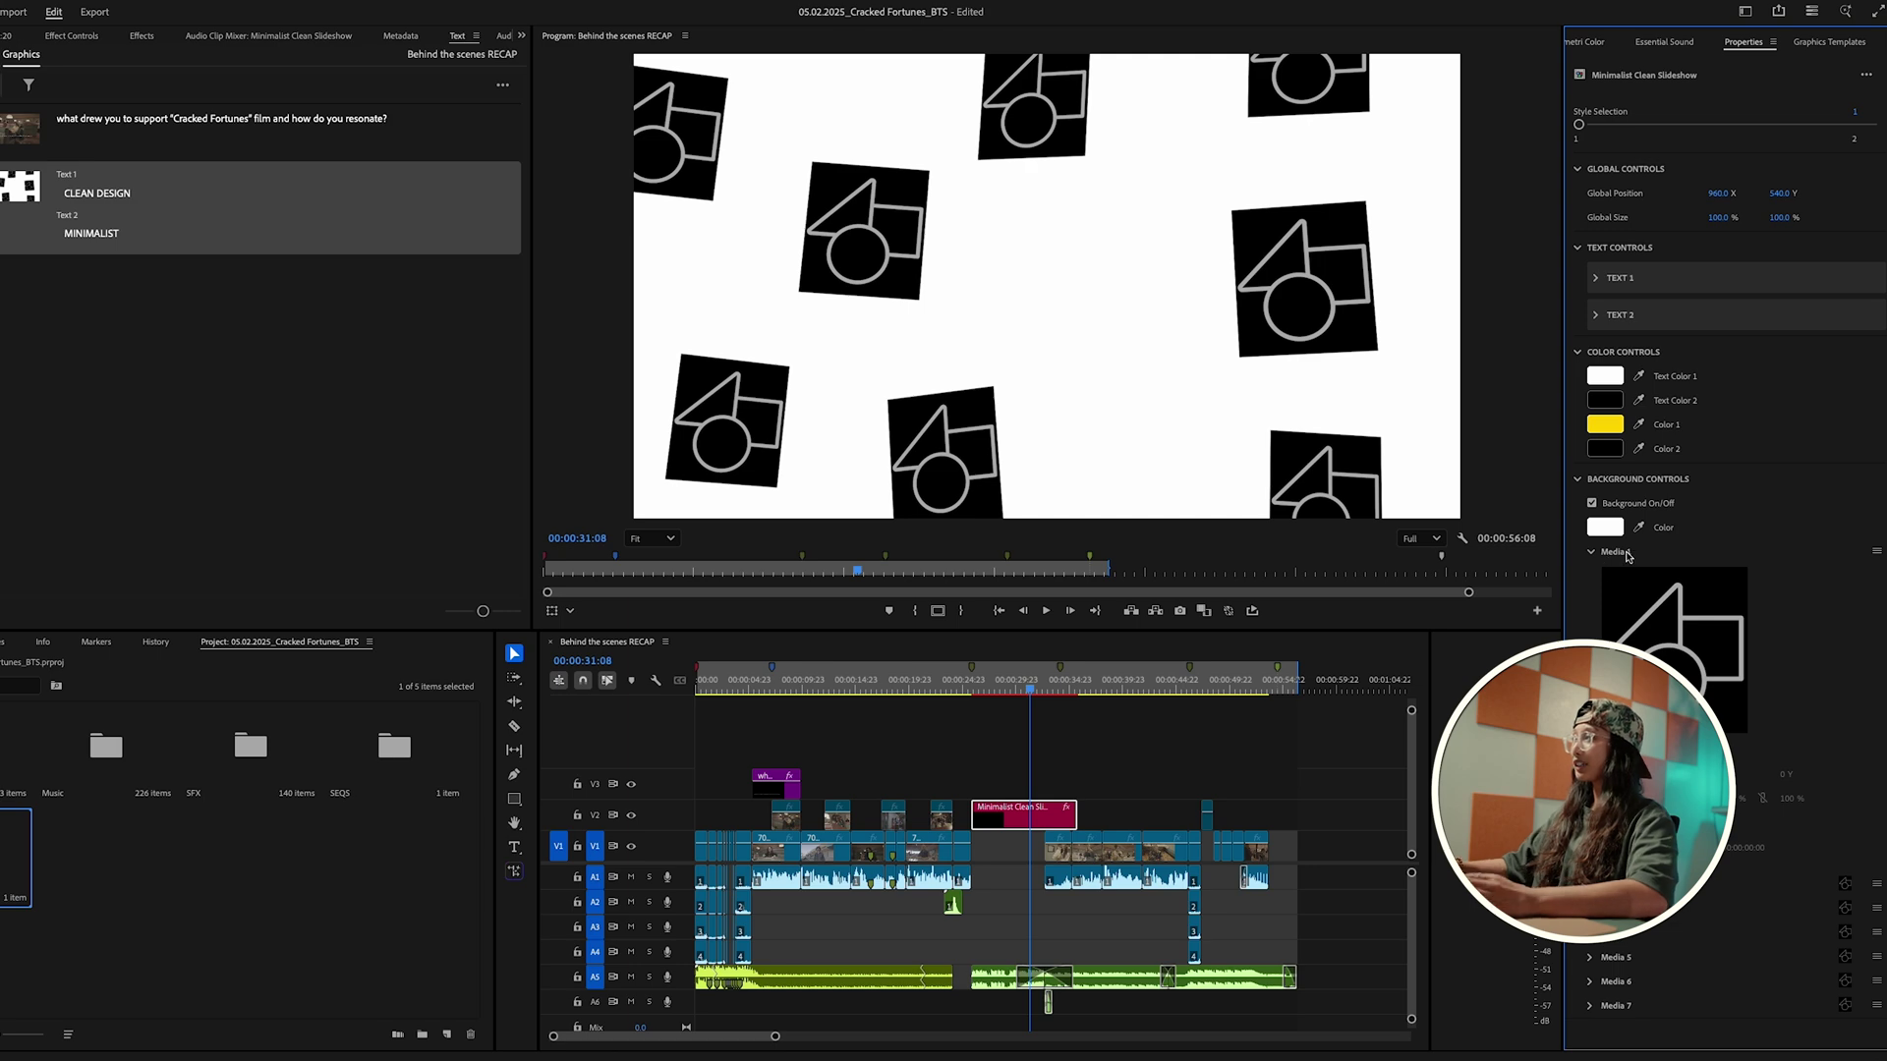
left_click(1674, 649)
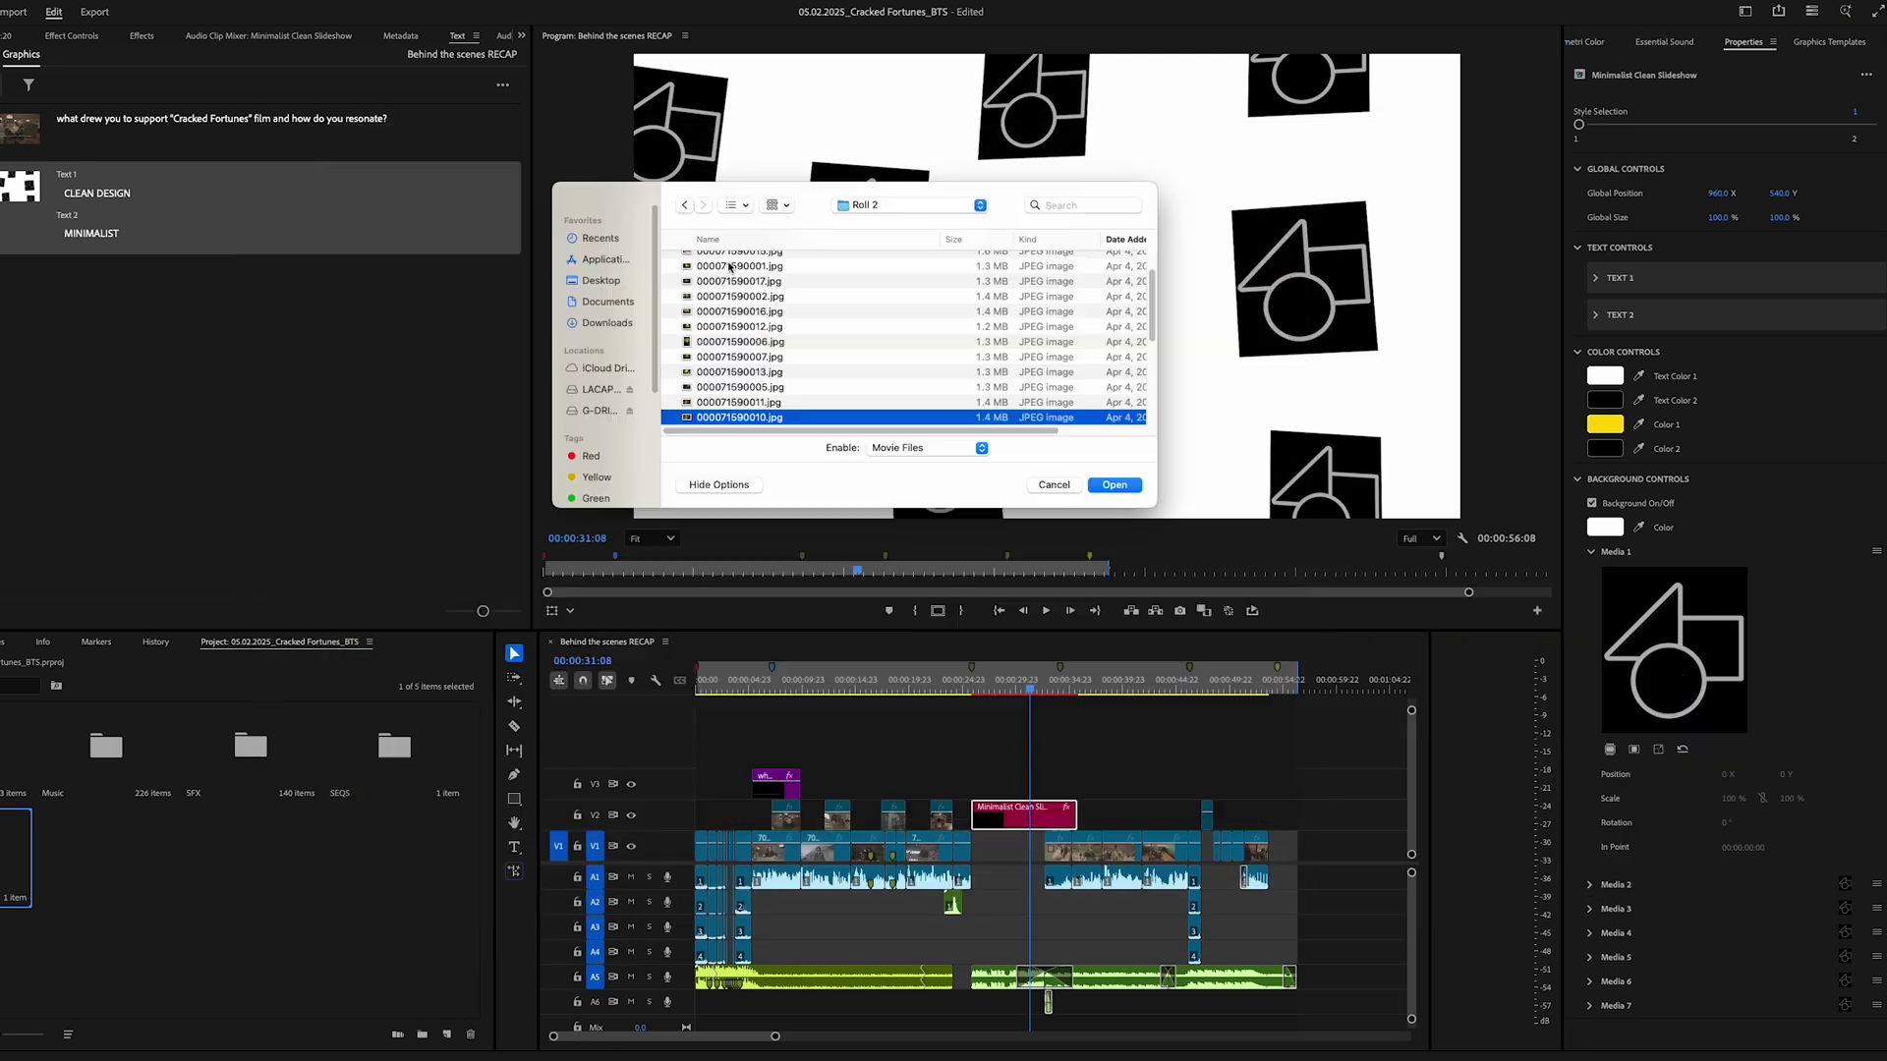
double_click(729, 266)
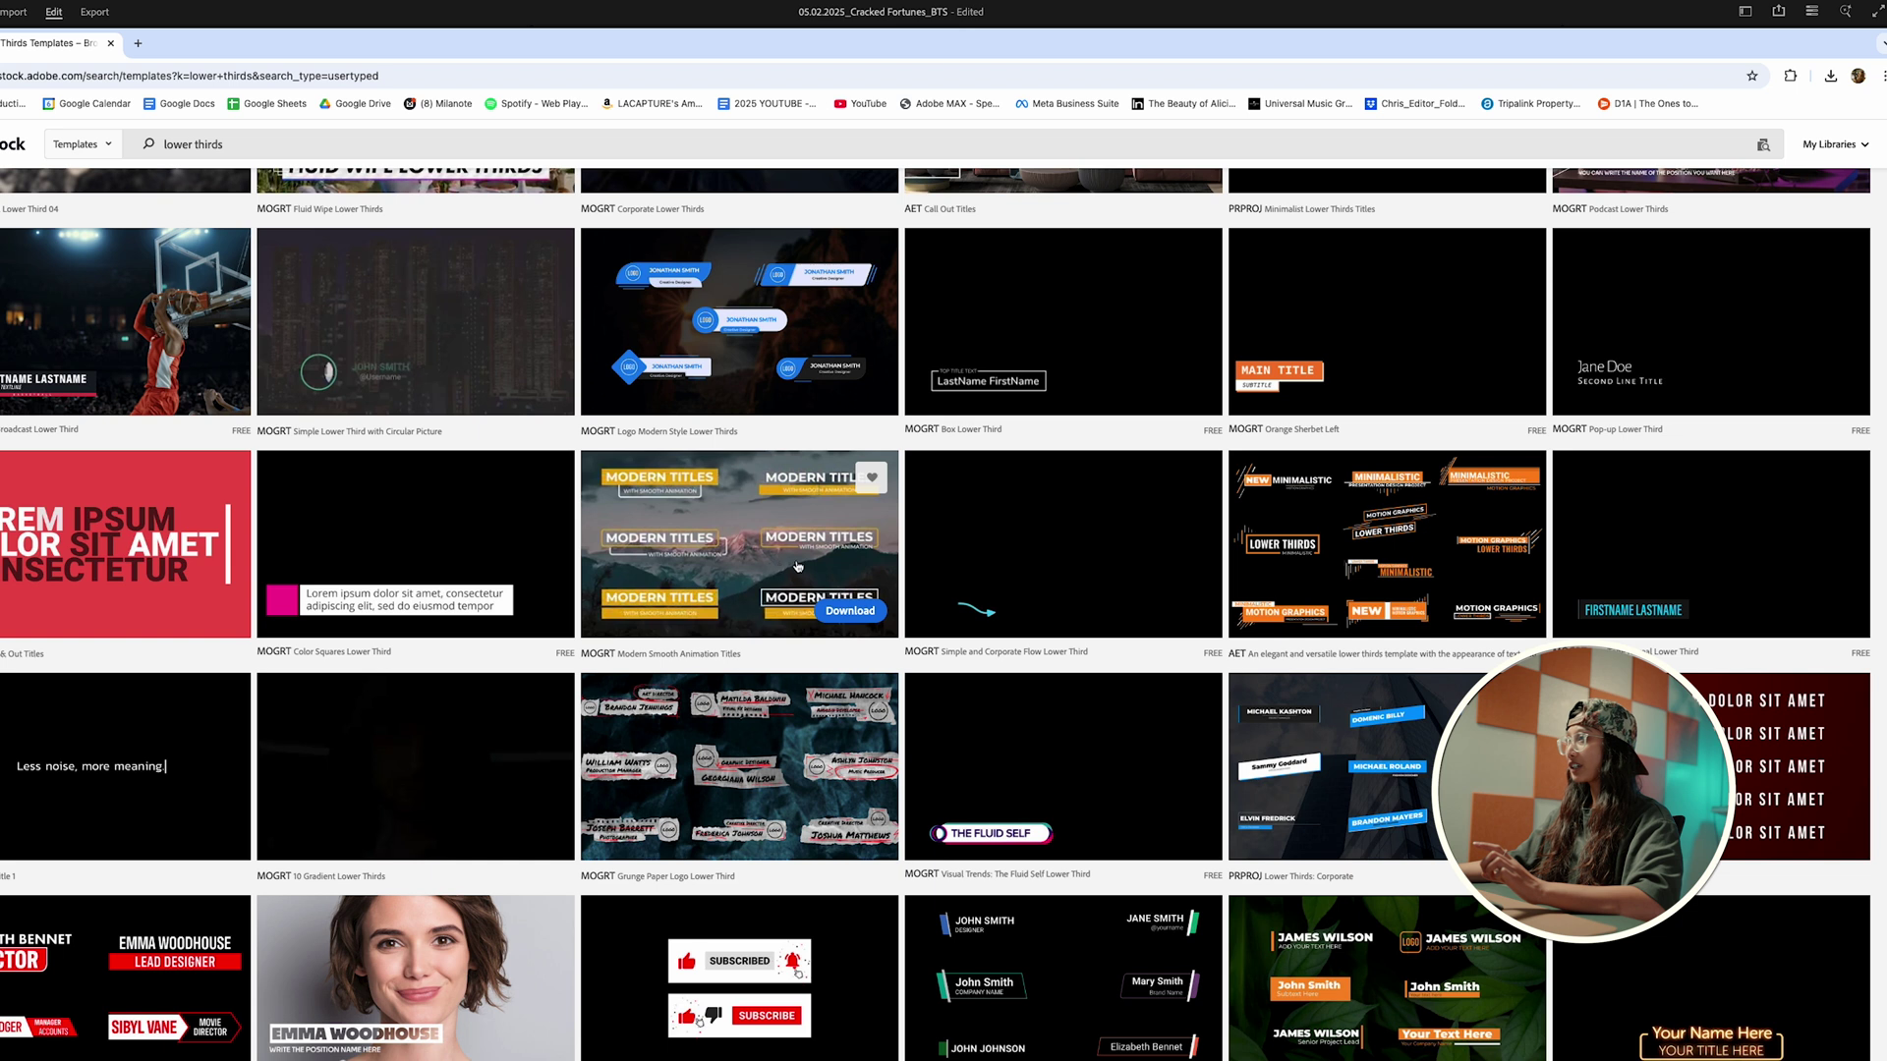
Step: View the Modern Smooth Animation Titles template details in Adobe Stock, then return to Premiere Pro
left_click(798, 567)
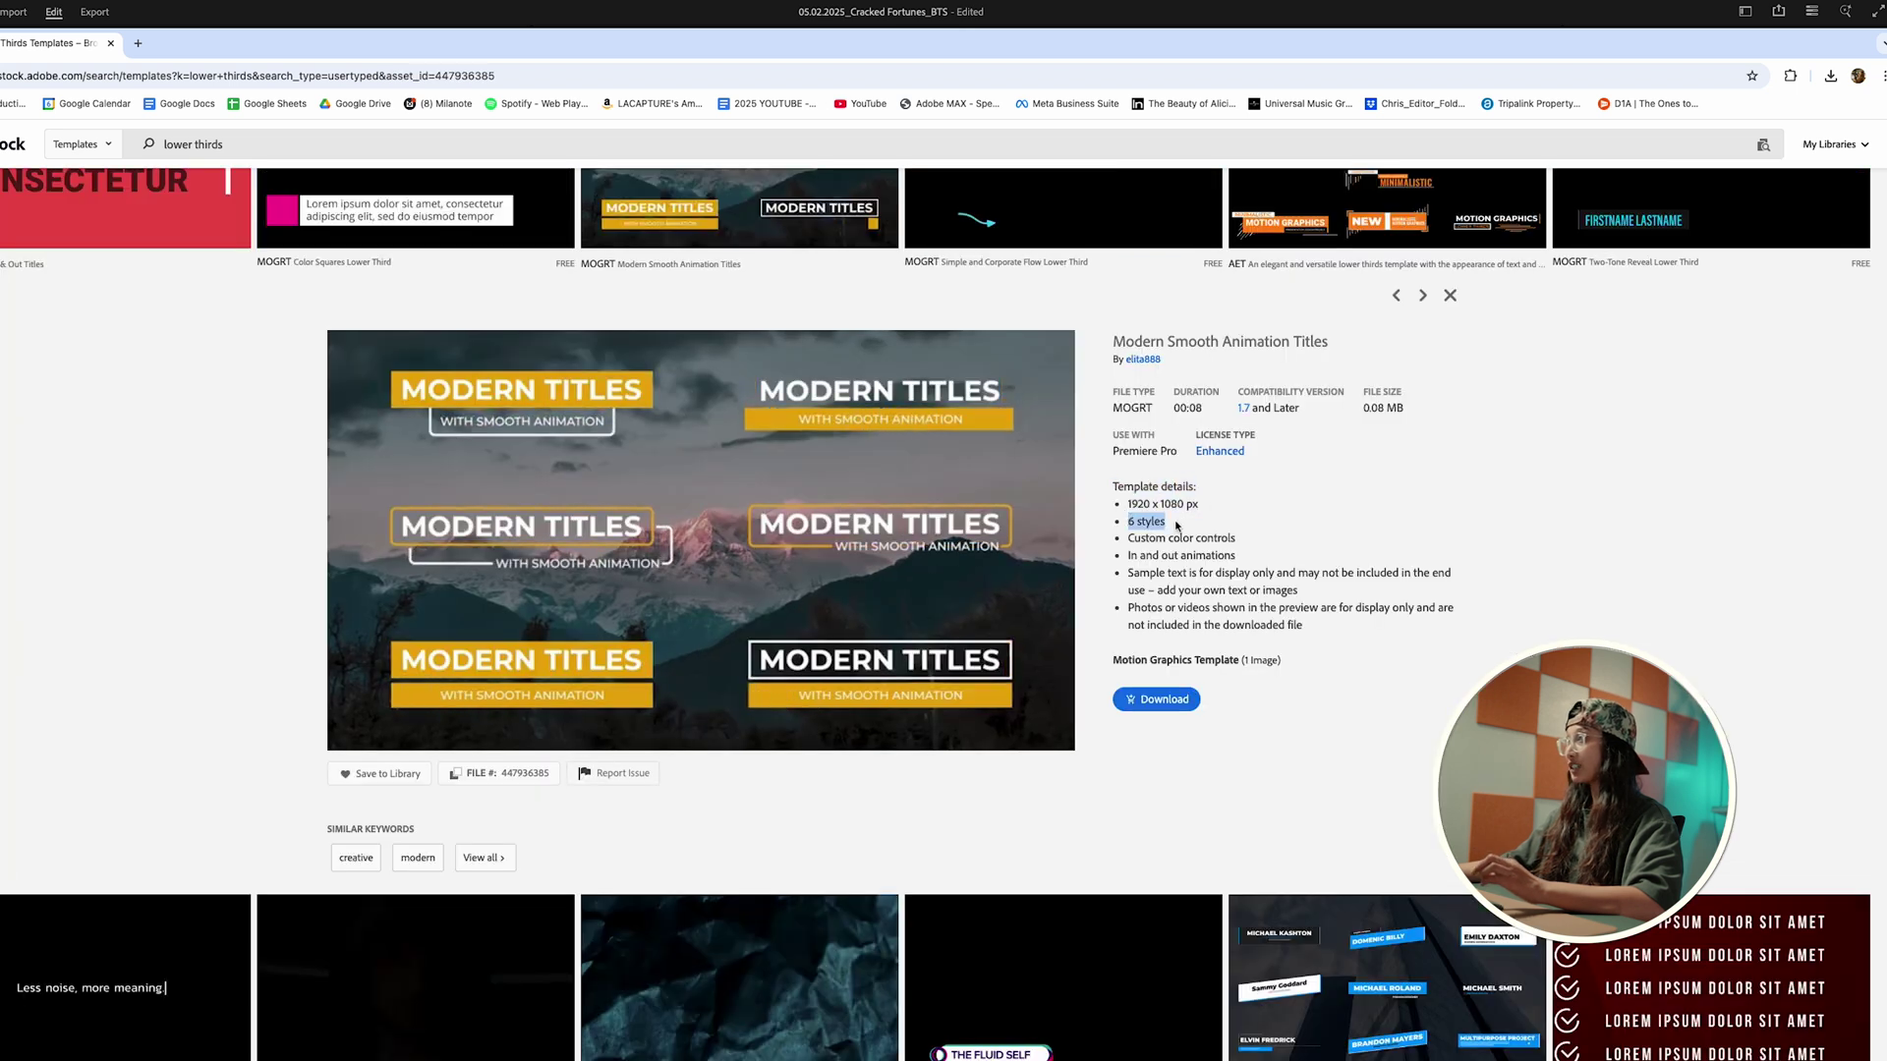
left_click(1184, 531)
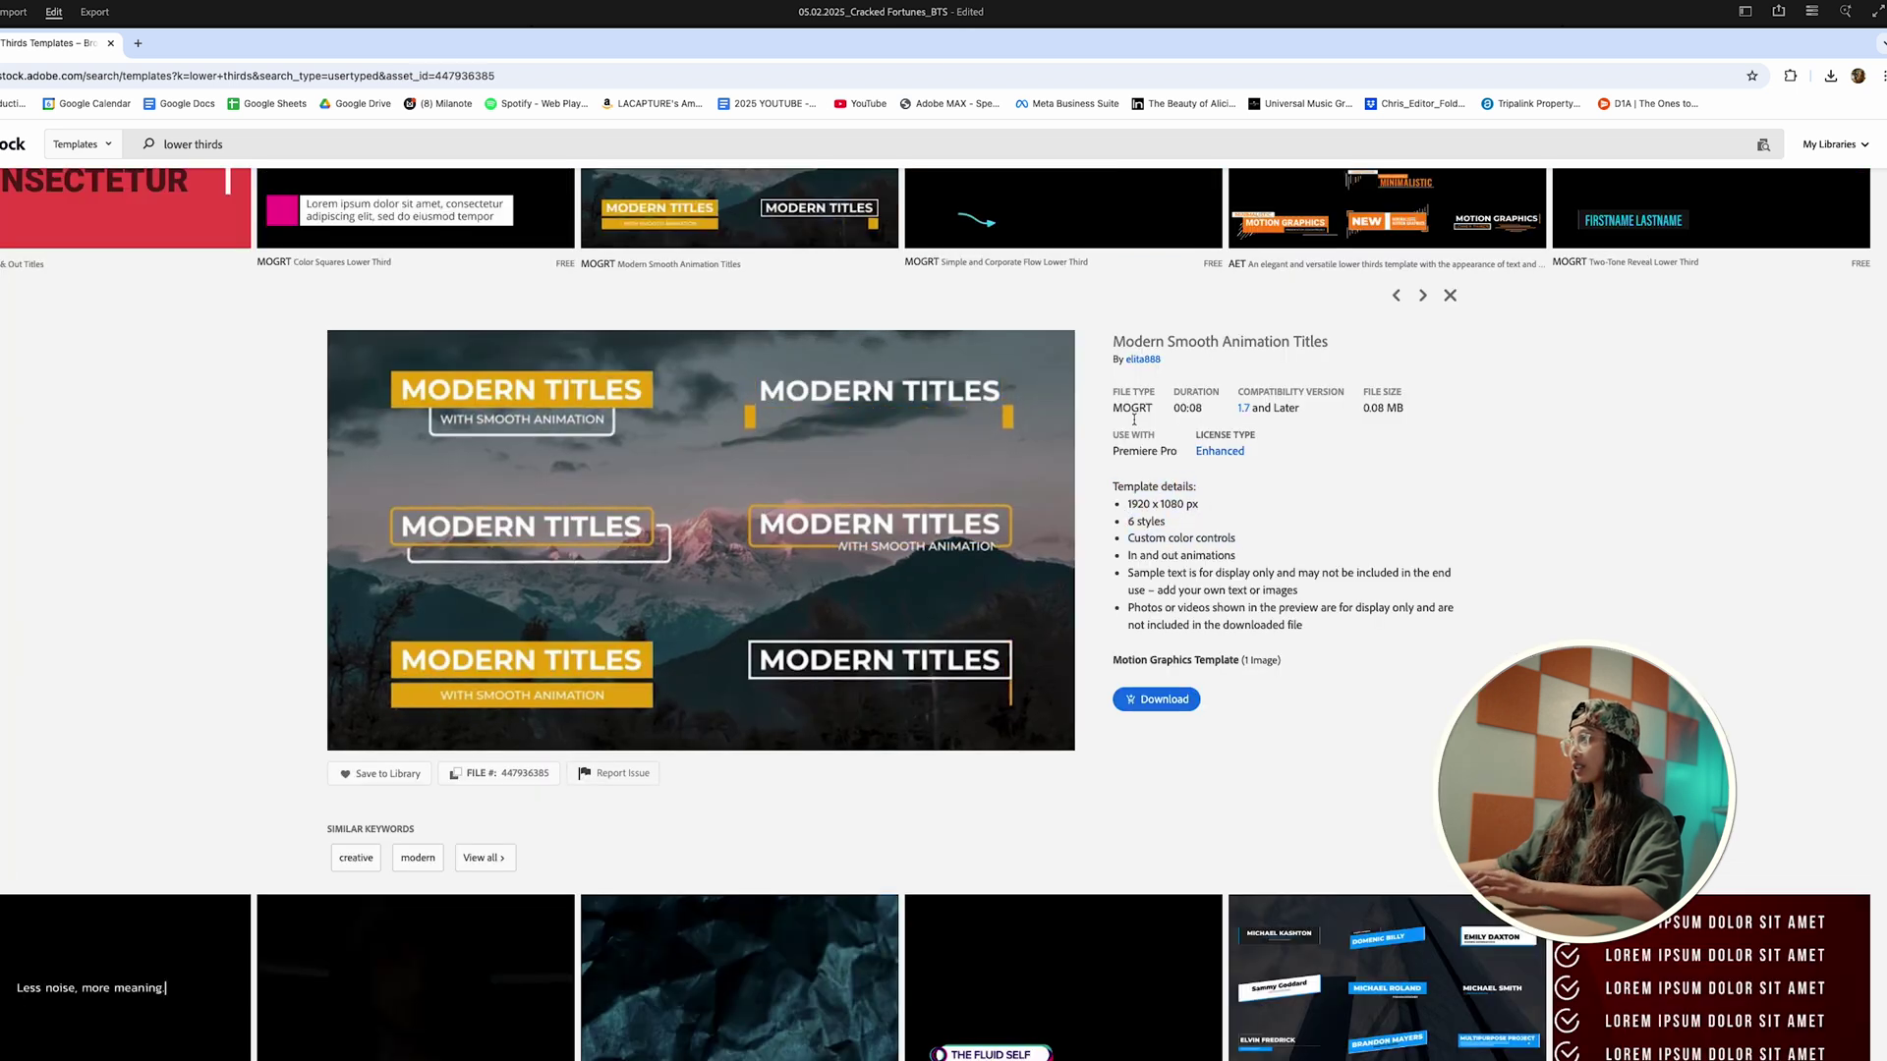
left_click(1032, 1040)
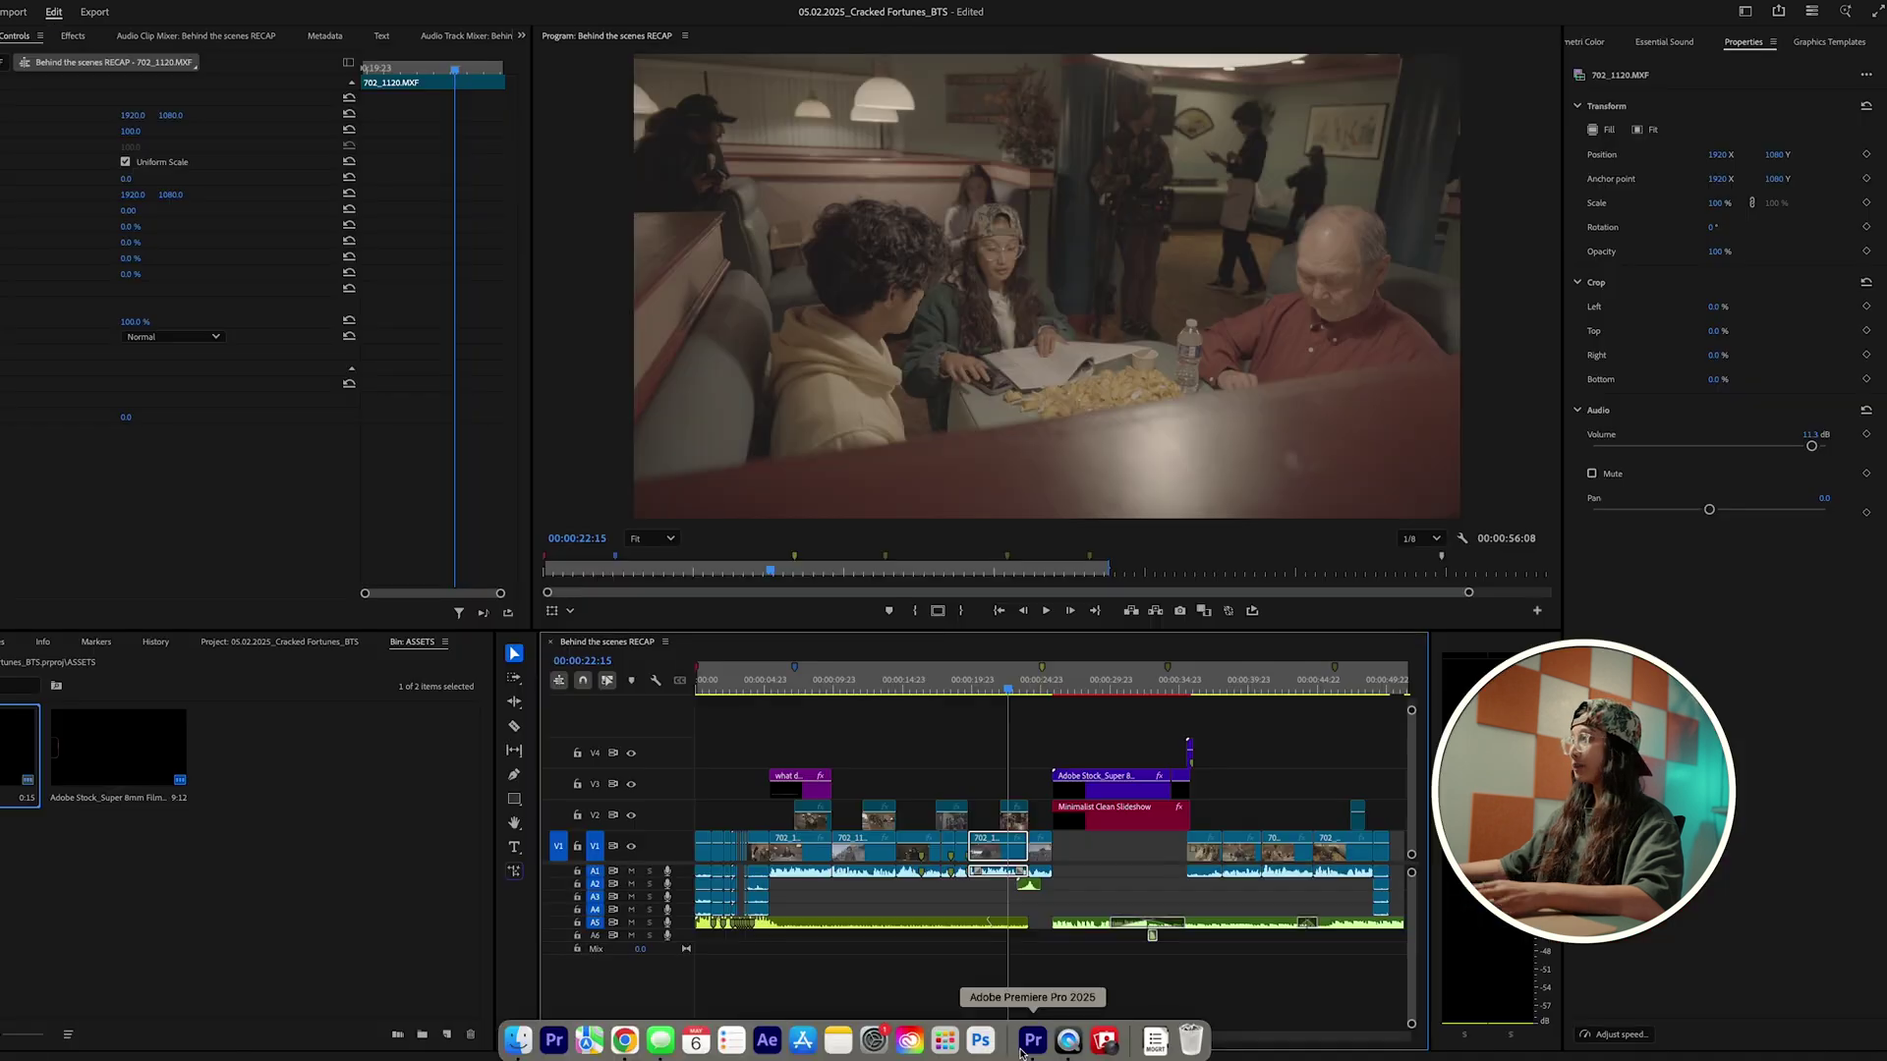
Step: Place Modern Smooth Animation Titles on V4 above the early interview clip and open its text settings
left_click(1815, 44)
left_click_drag(1661, 206, 827, 765)
left_click(824, 764)
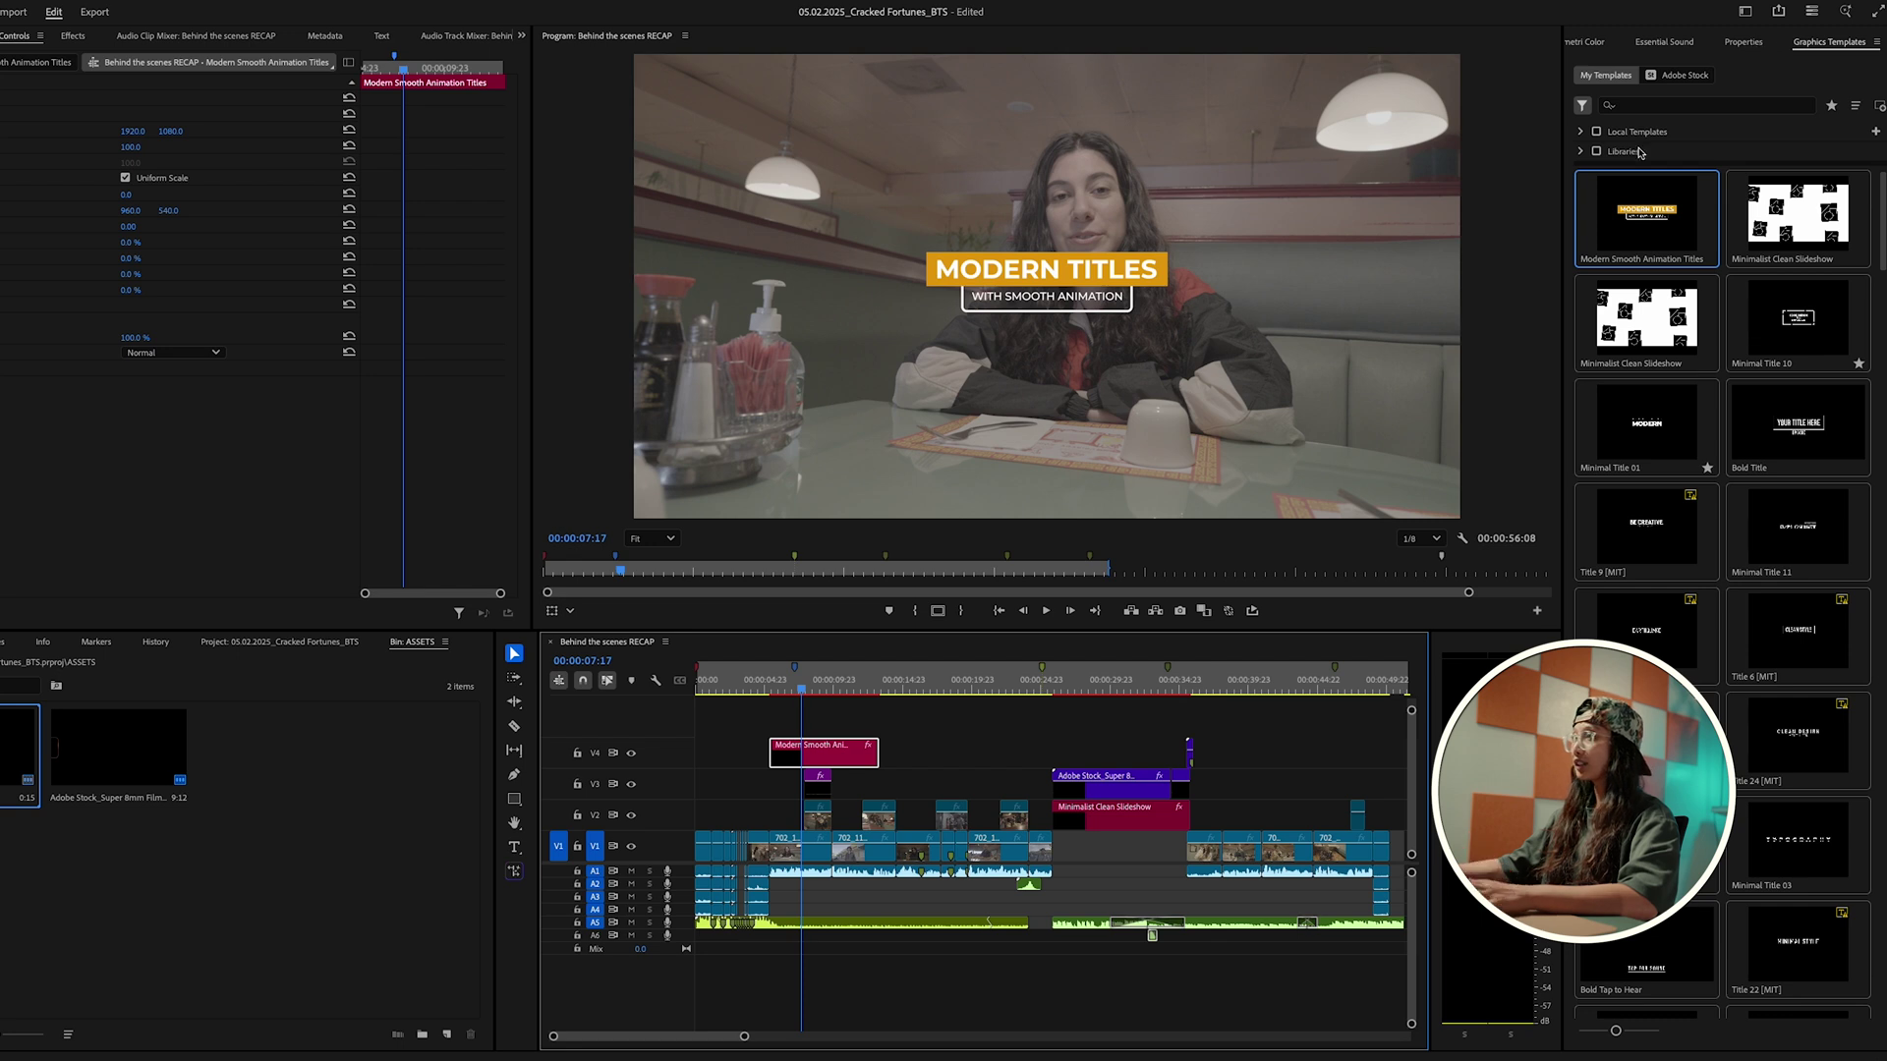
double_click(803, 755)
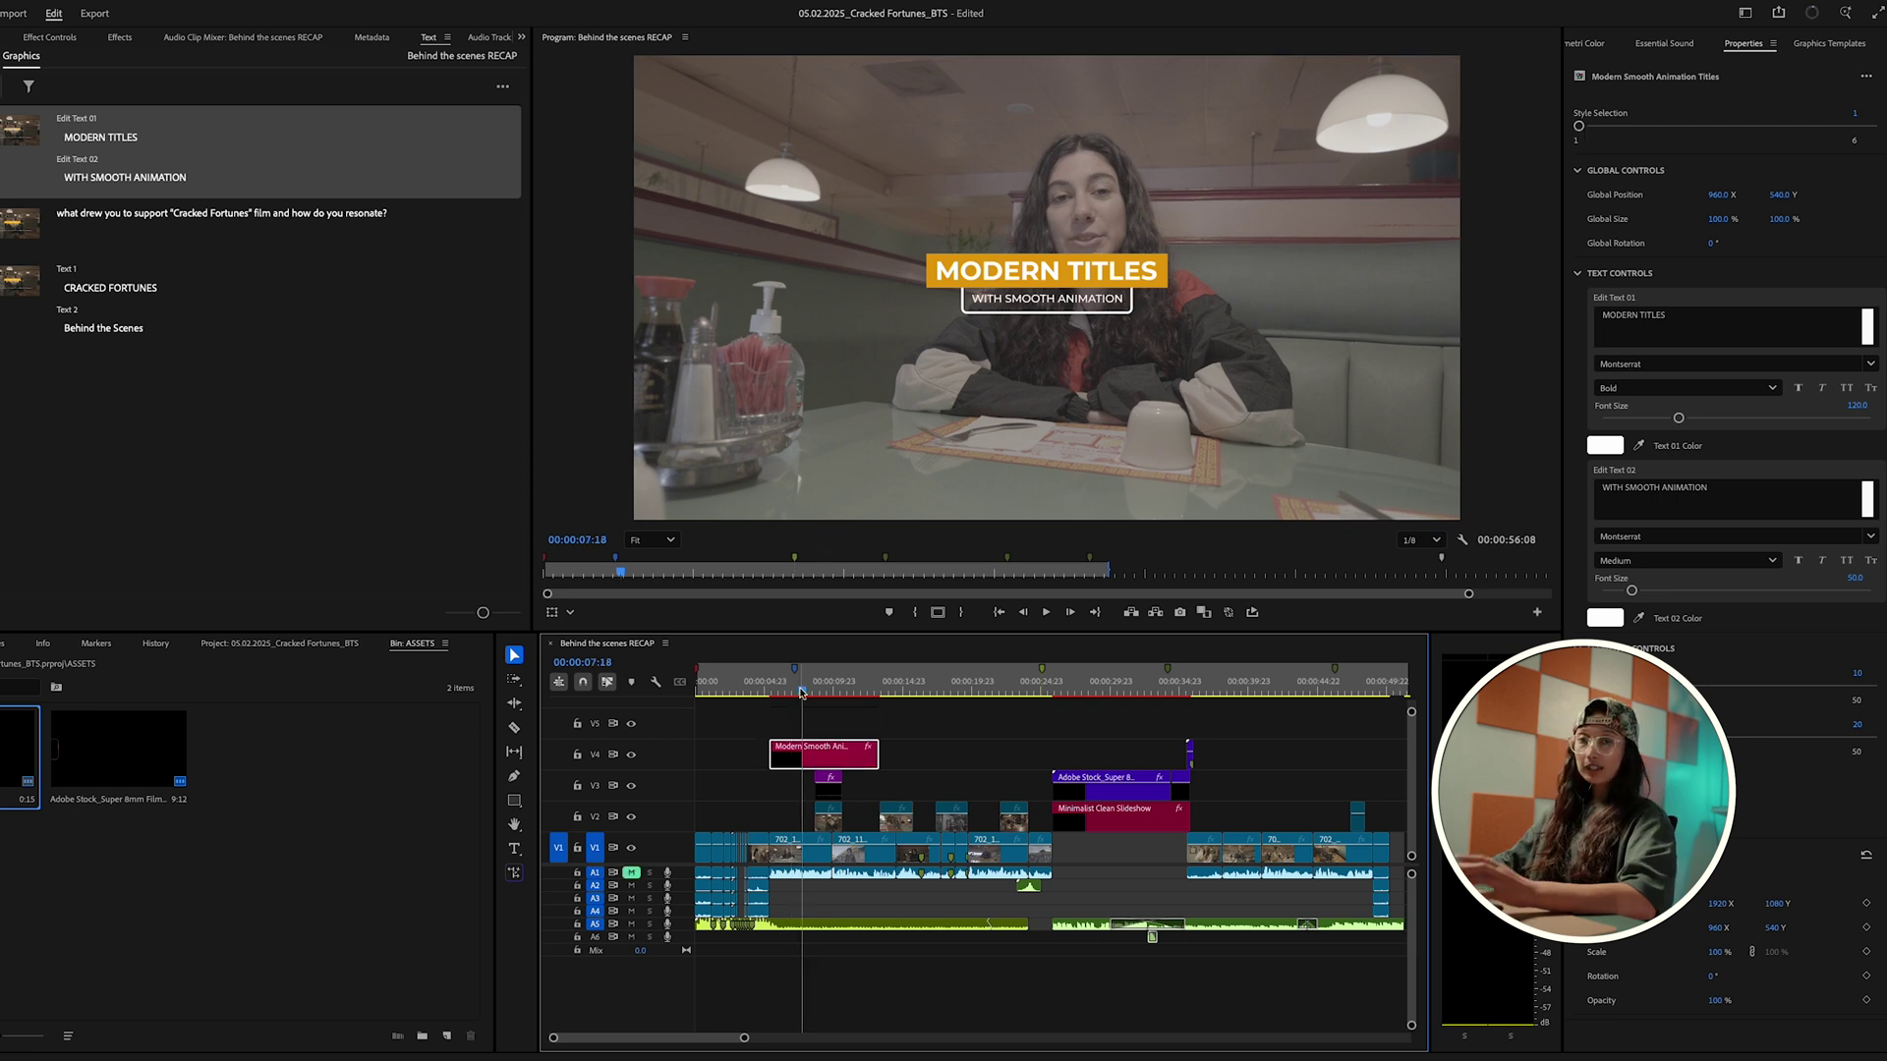
Step: Replace the MODERN TITLES placeholder in Edit Text 01 with the interviewee's full name
mouse_move(791, 694)
left_mouse_down()
mouse_move(769, 697)
mouse_move(815, 694)
left_mouse_up()
left_click(1698, 322)
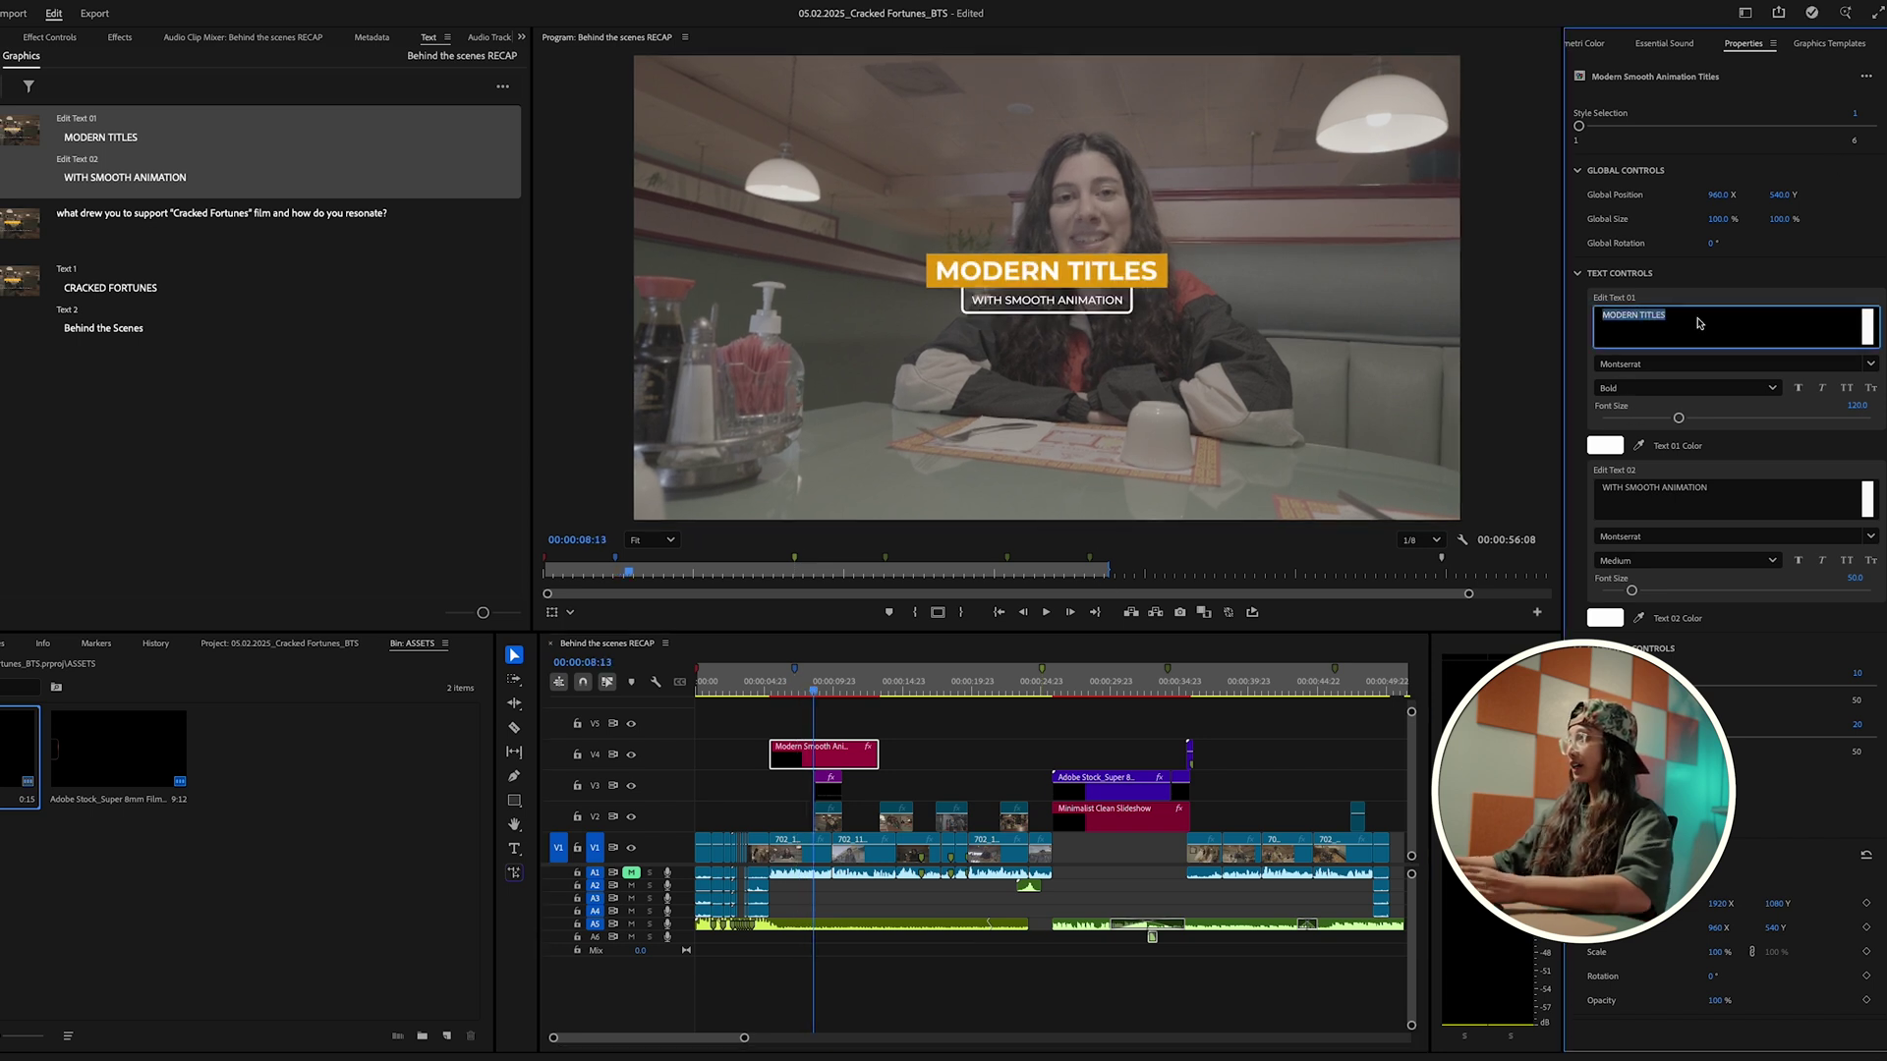
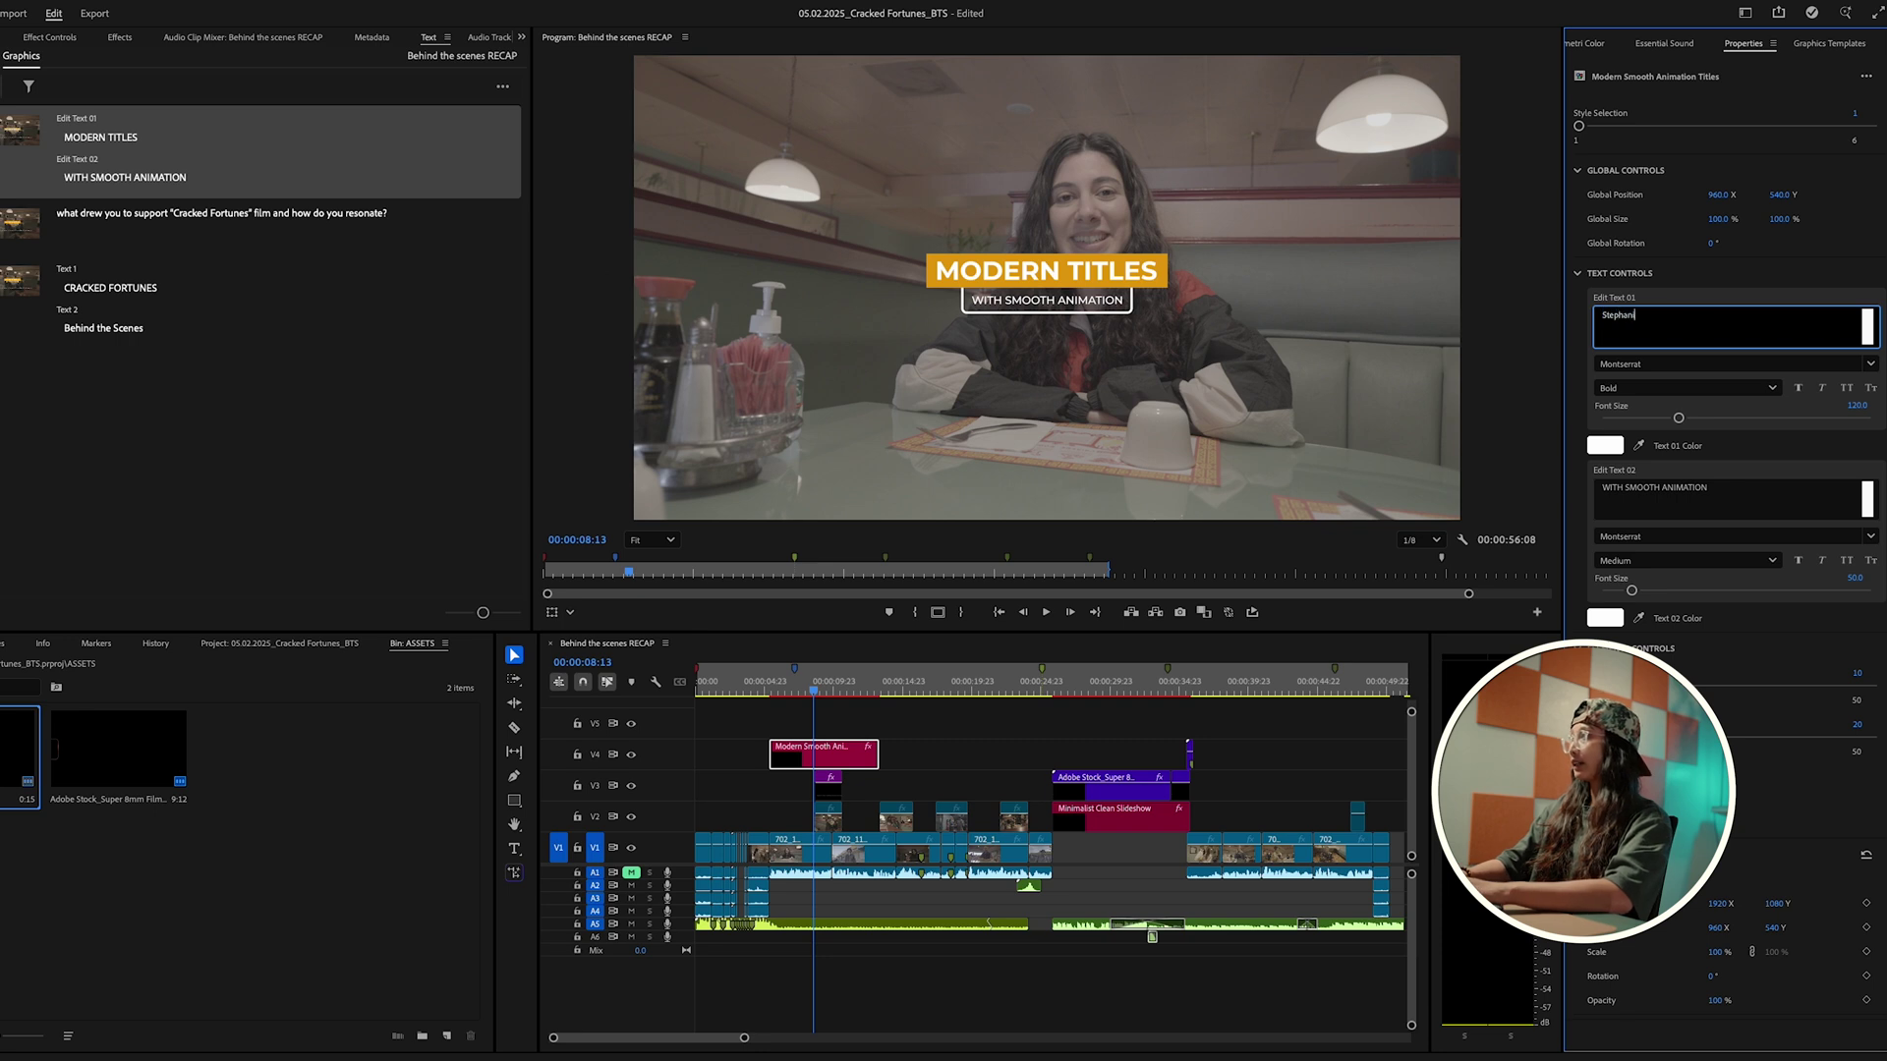
left_click(1647, 489)
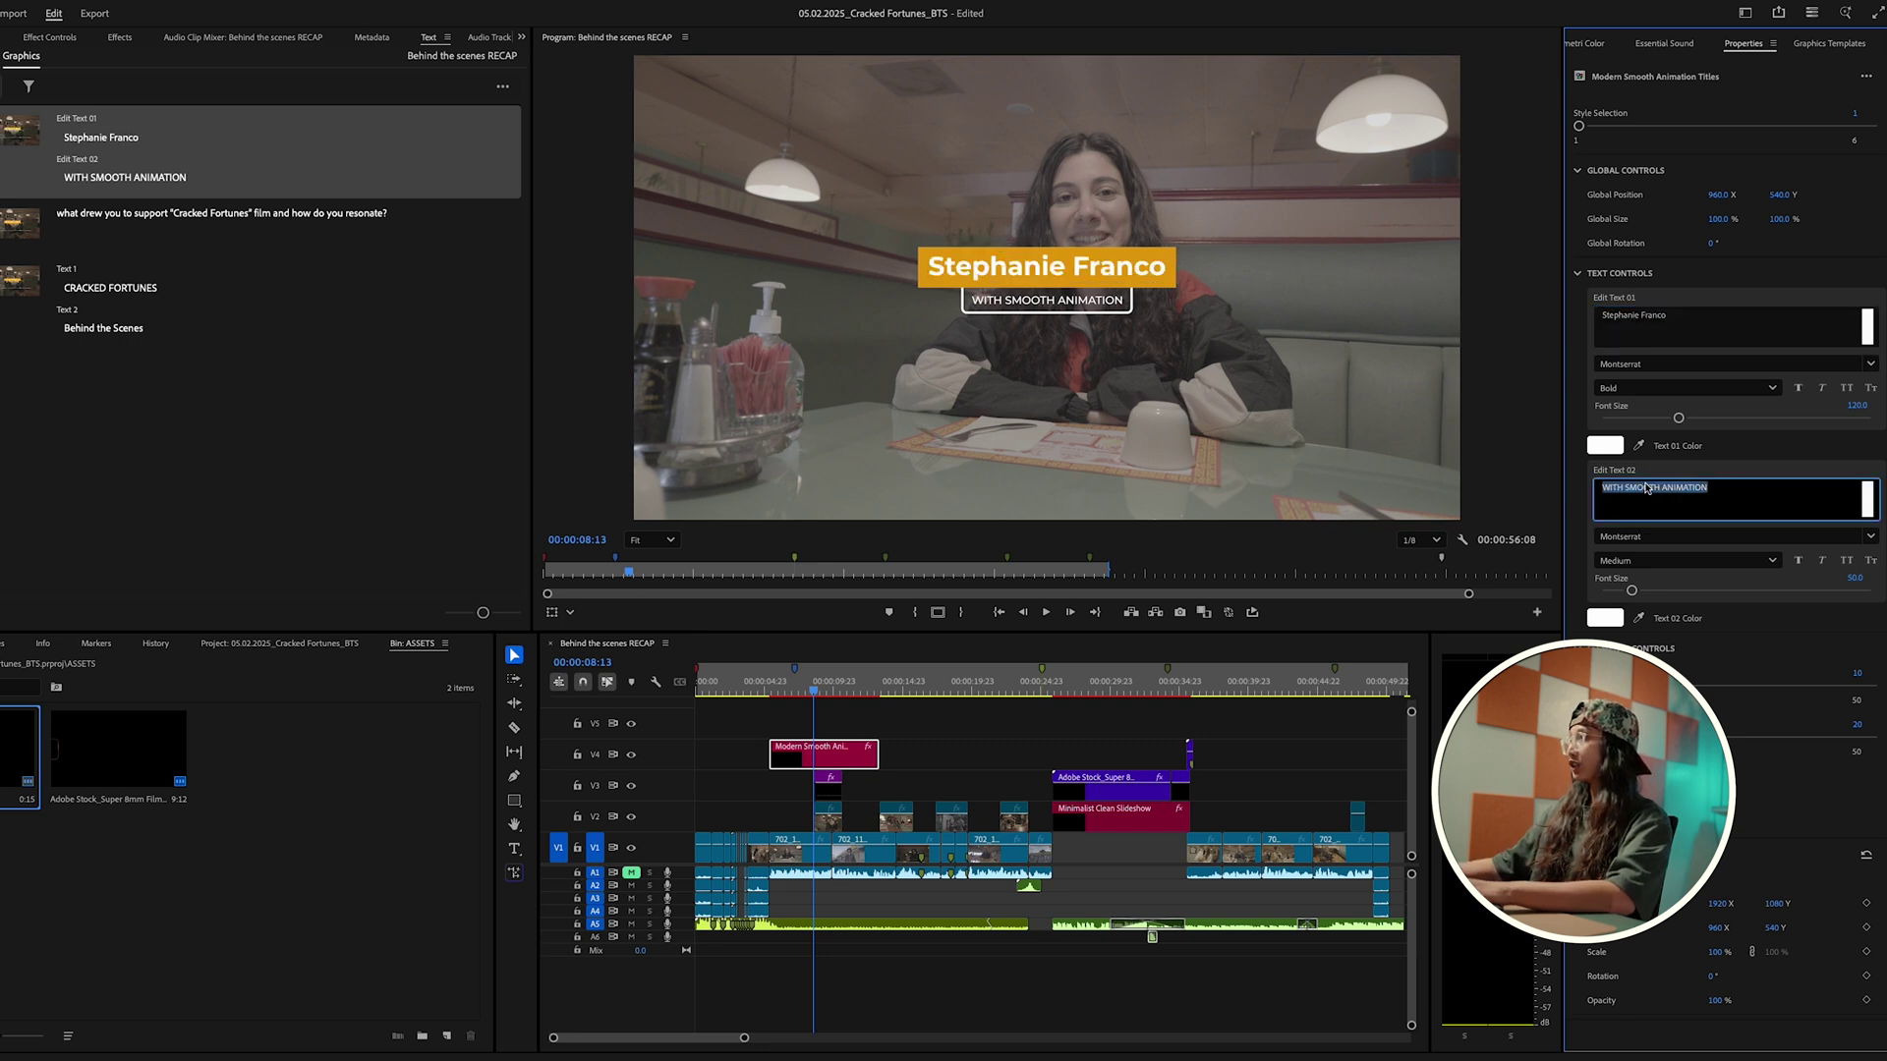
left_click(767, 695)
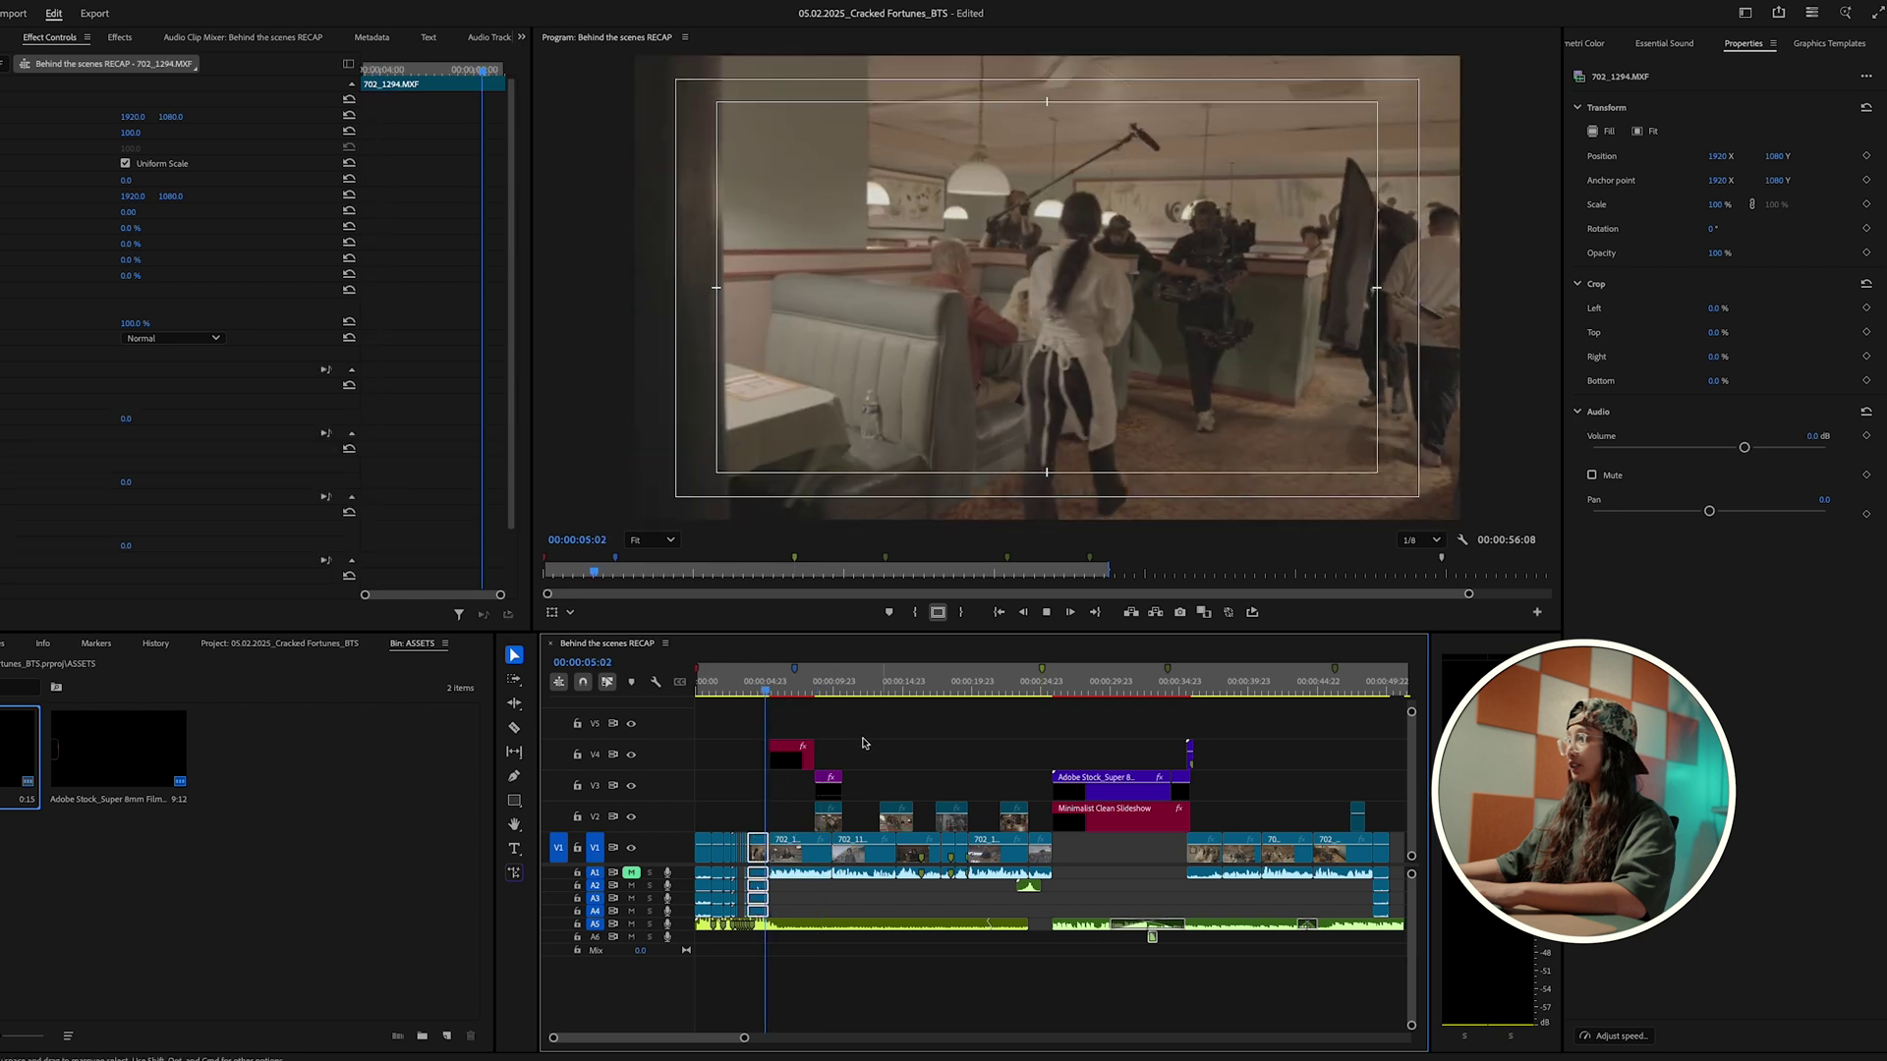
Step: Move the Modern Smooth Animation Titles clip on V4 about +00:00:05:22 later
left_click(793, 695)
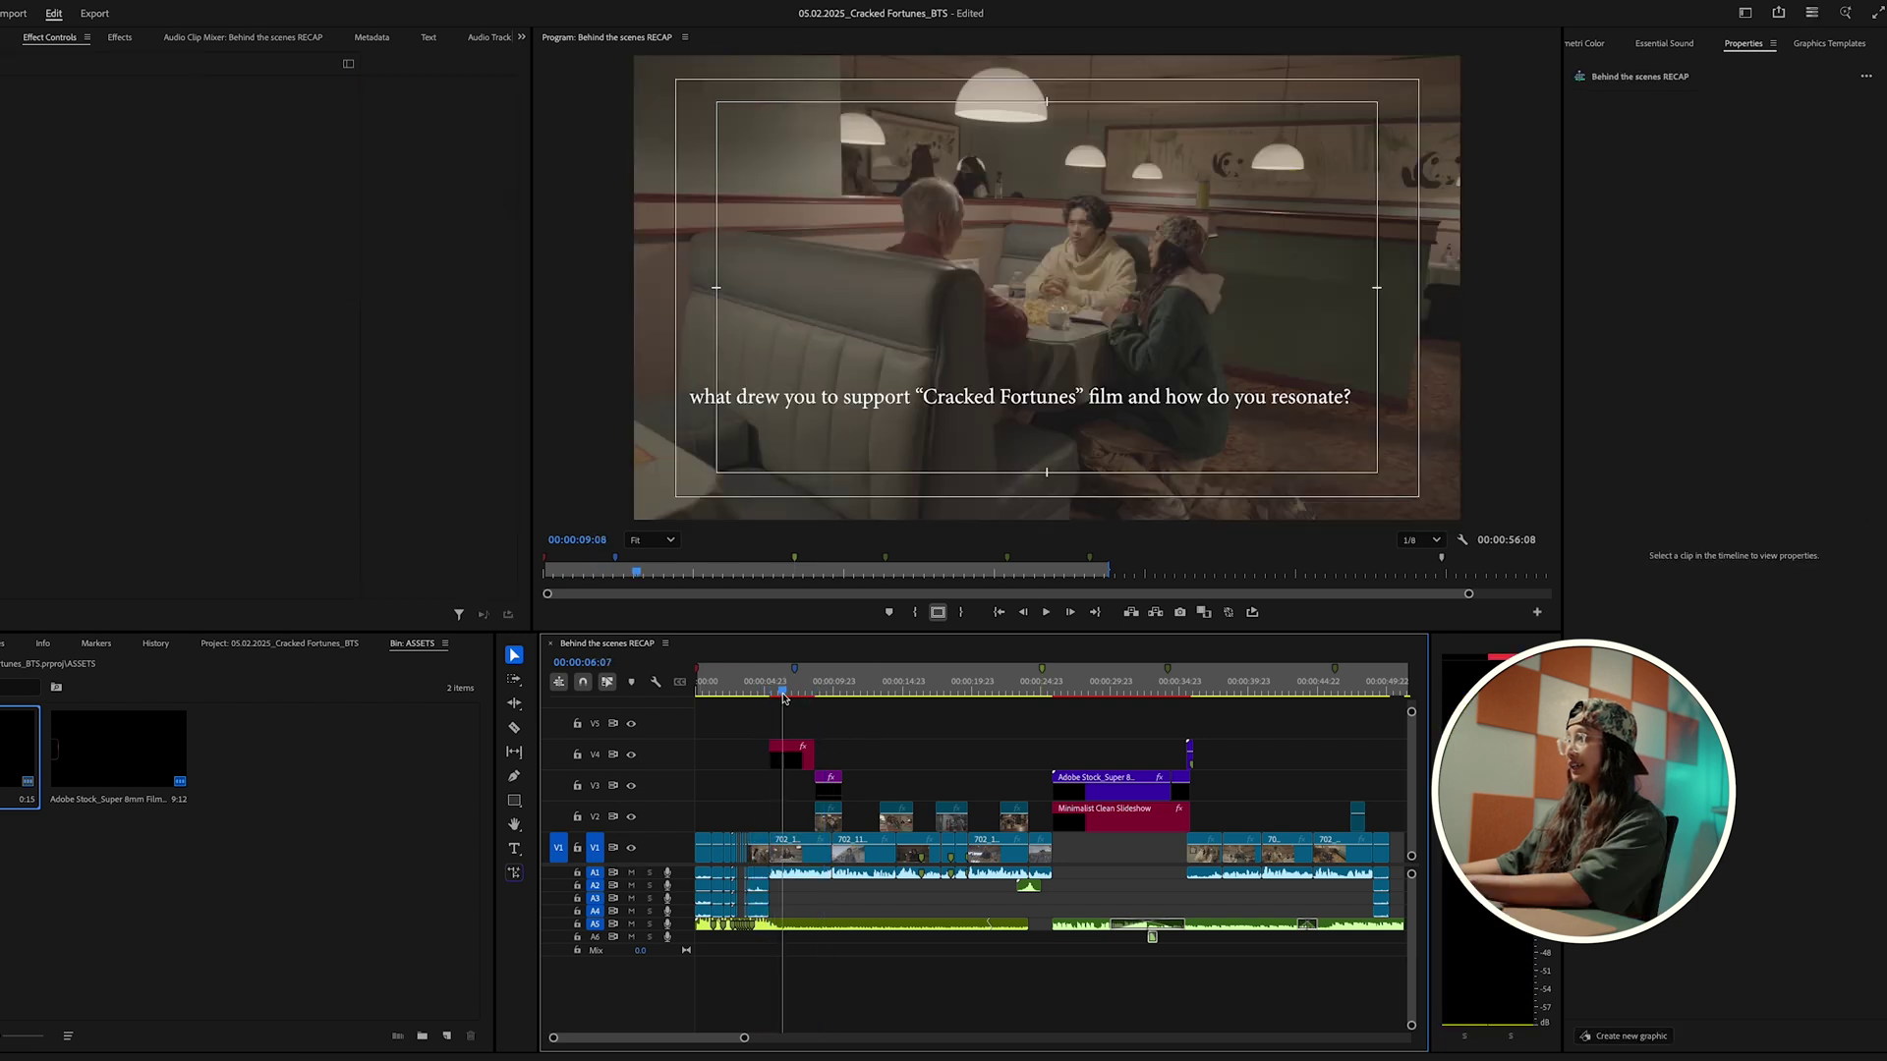
left_click_drag(793, 697, 796, 700)
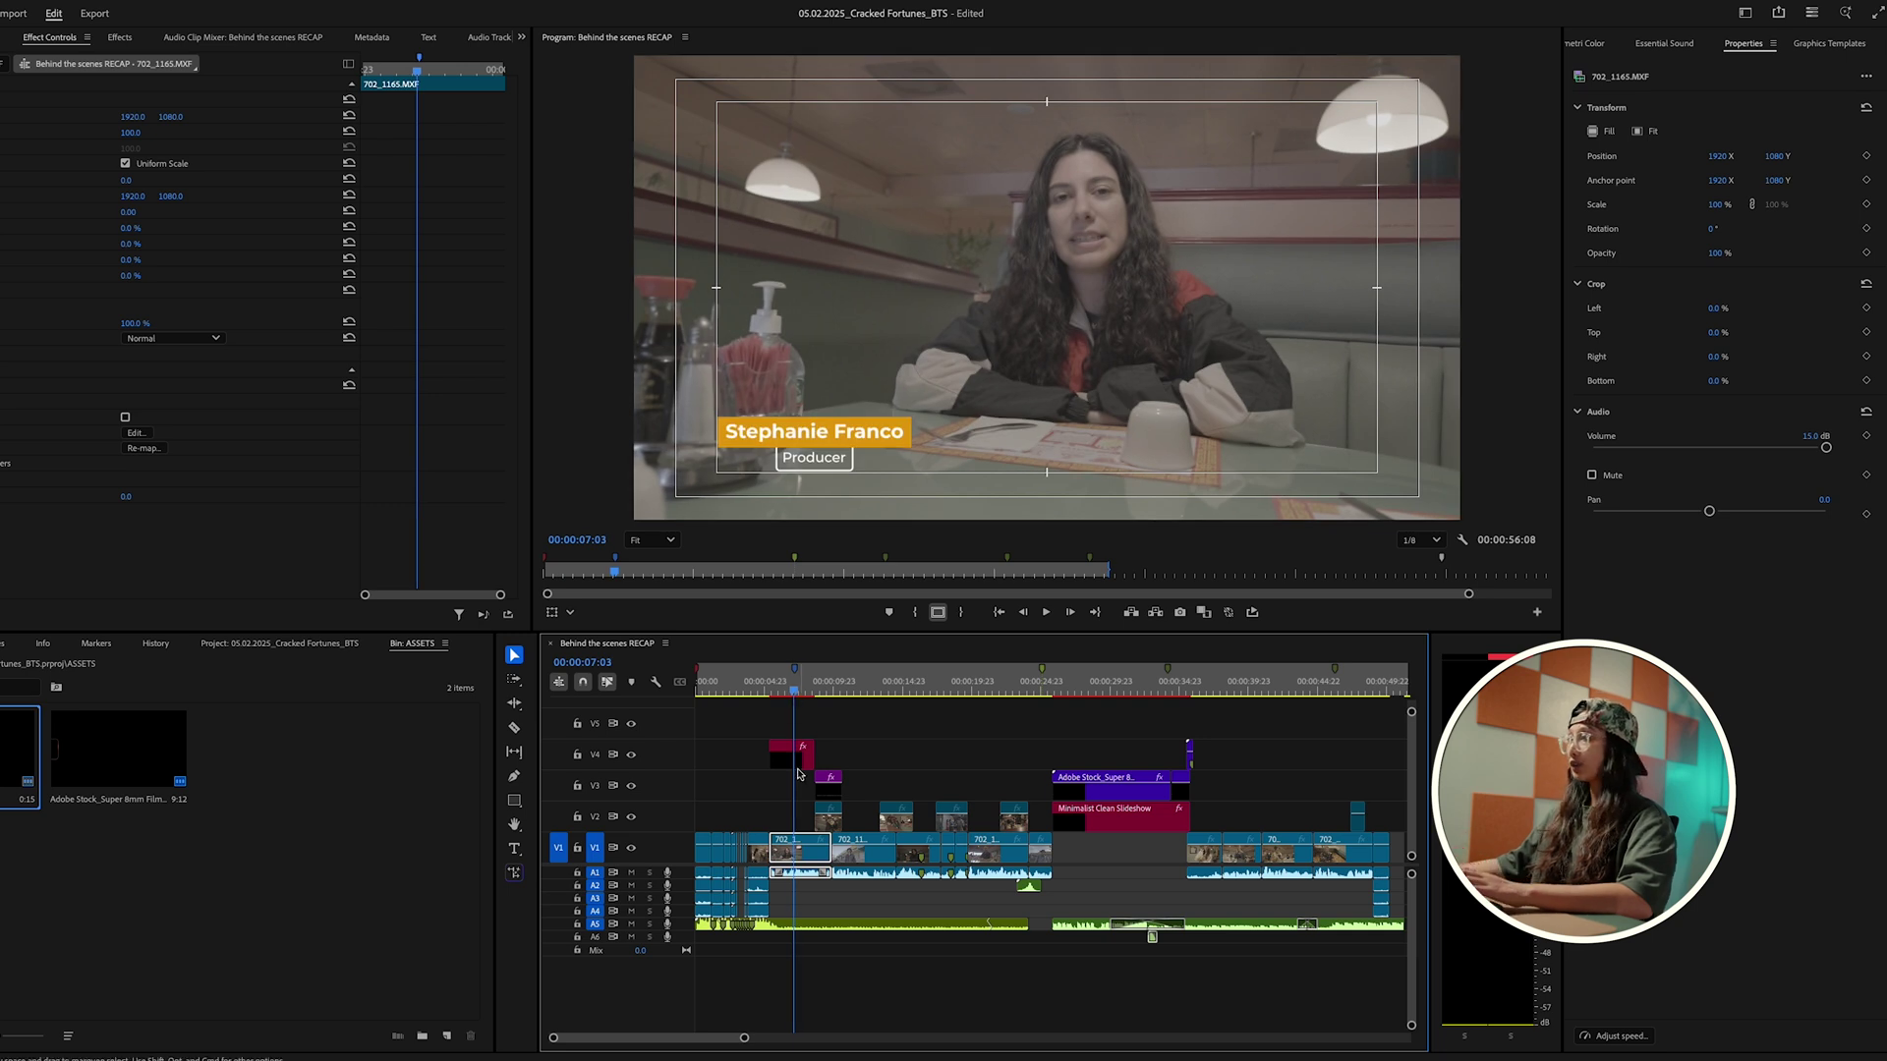
left_click(796, 761)
left_click_drag(791, 766, 865, 772)
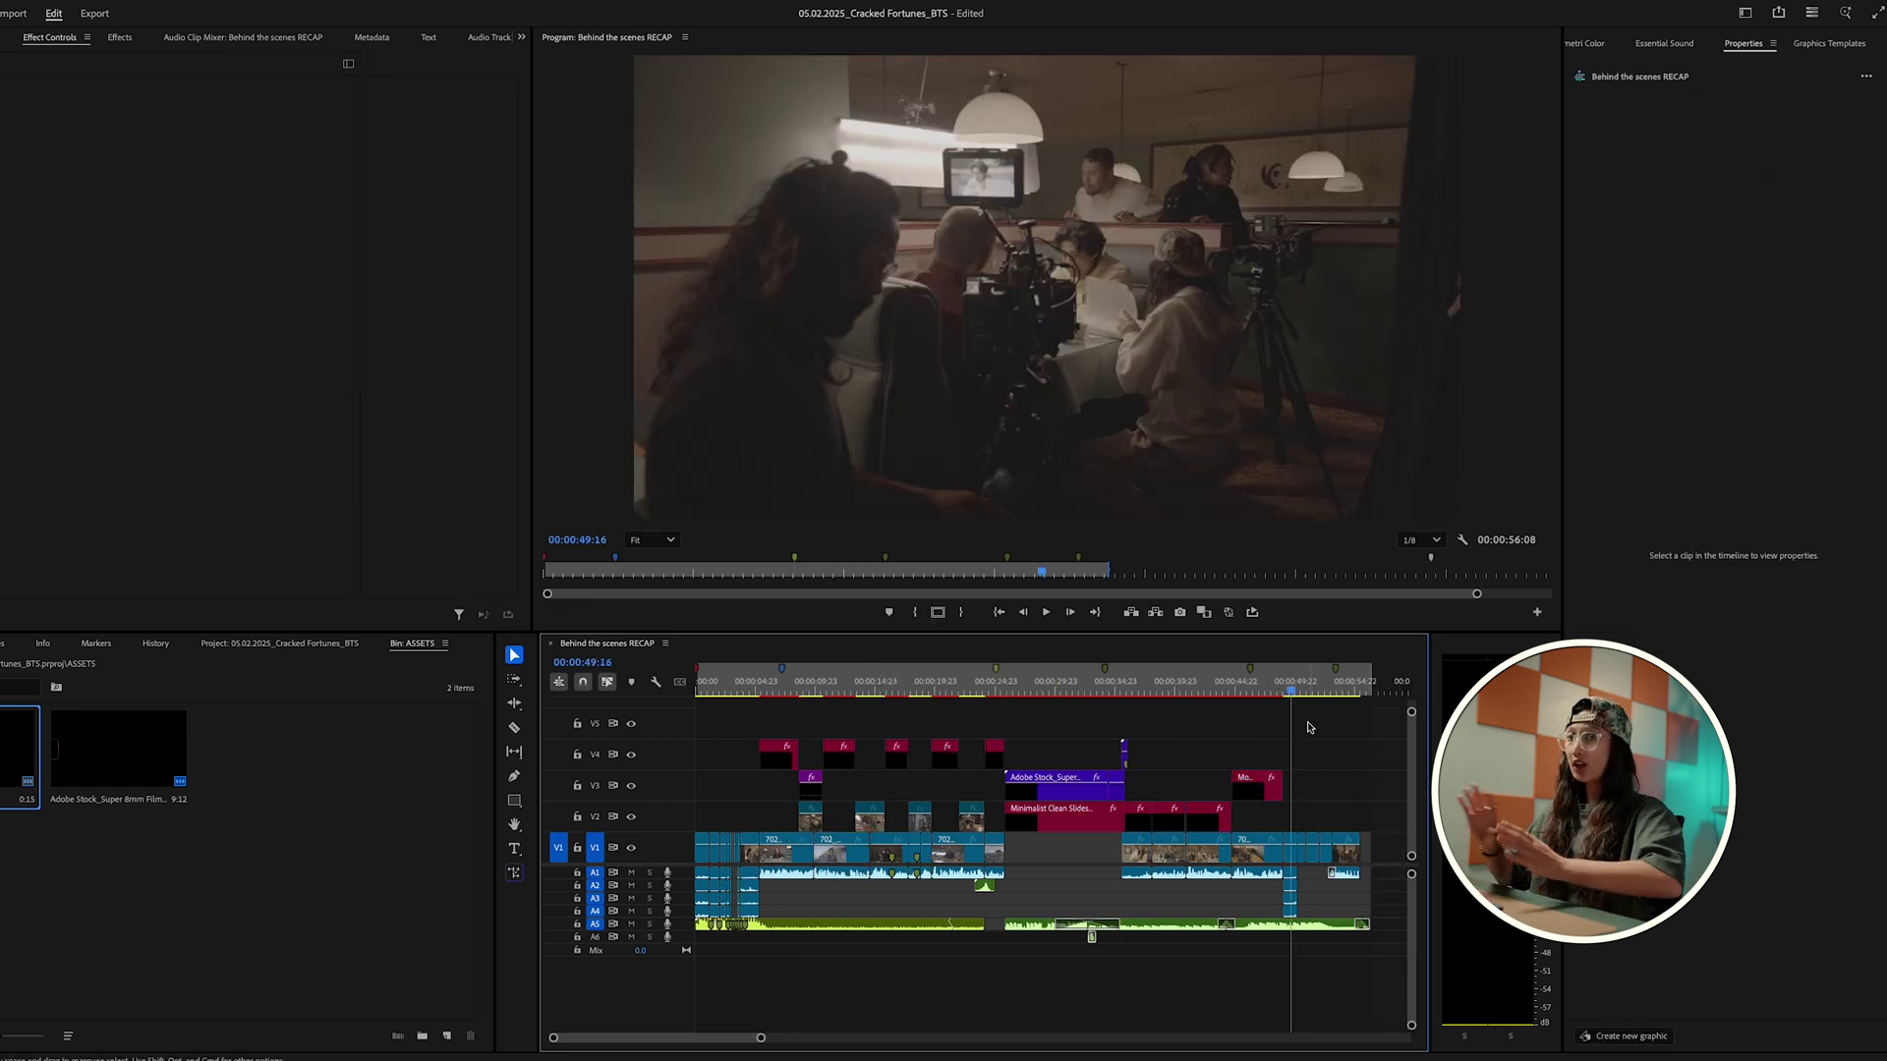
left_click_drag(773, 692, 831, 692)
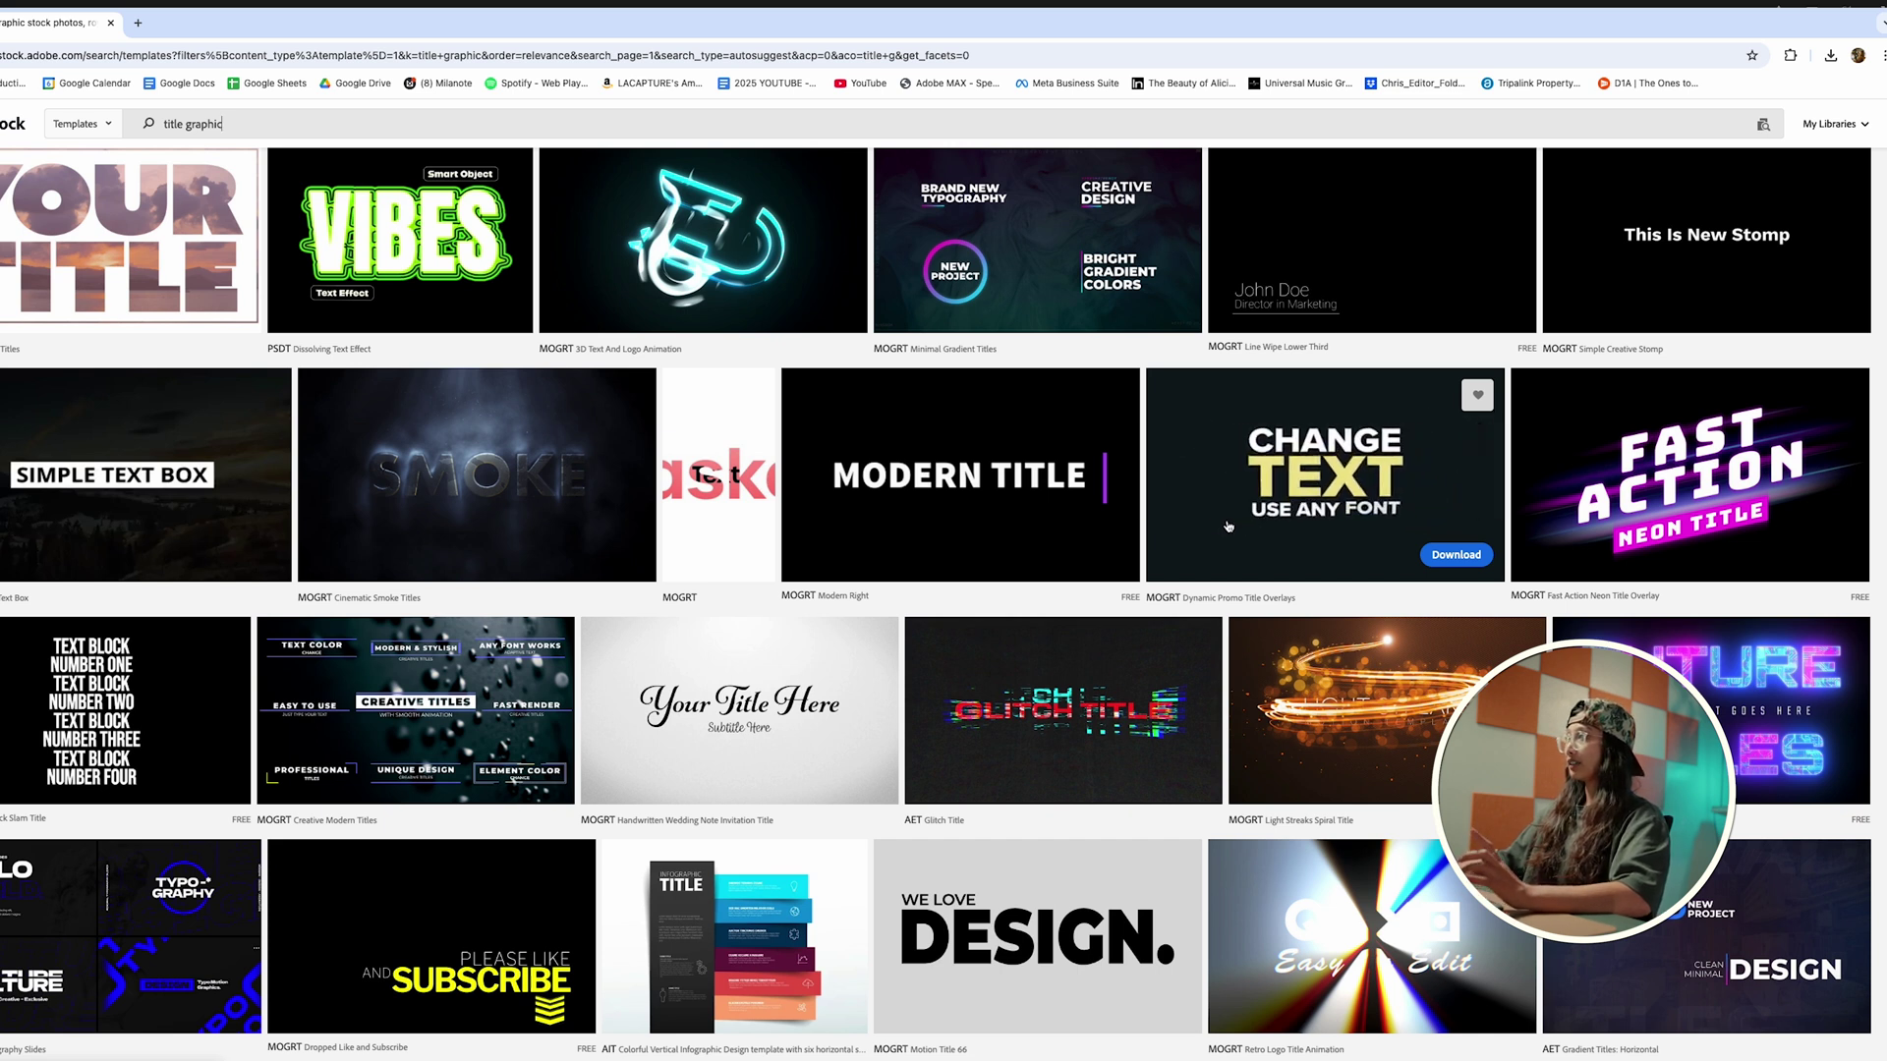
Step: Open the Dynamic Promo Title Overlays details from the 'title graphic' search results
left_click(1322, 496)
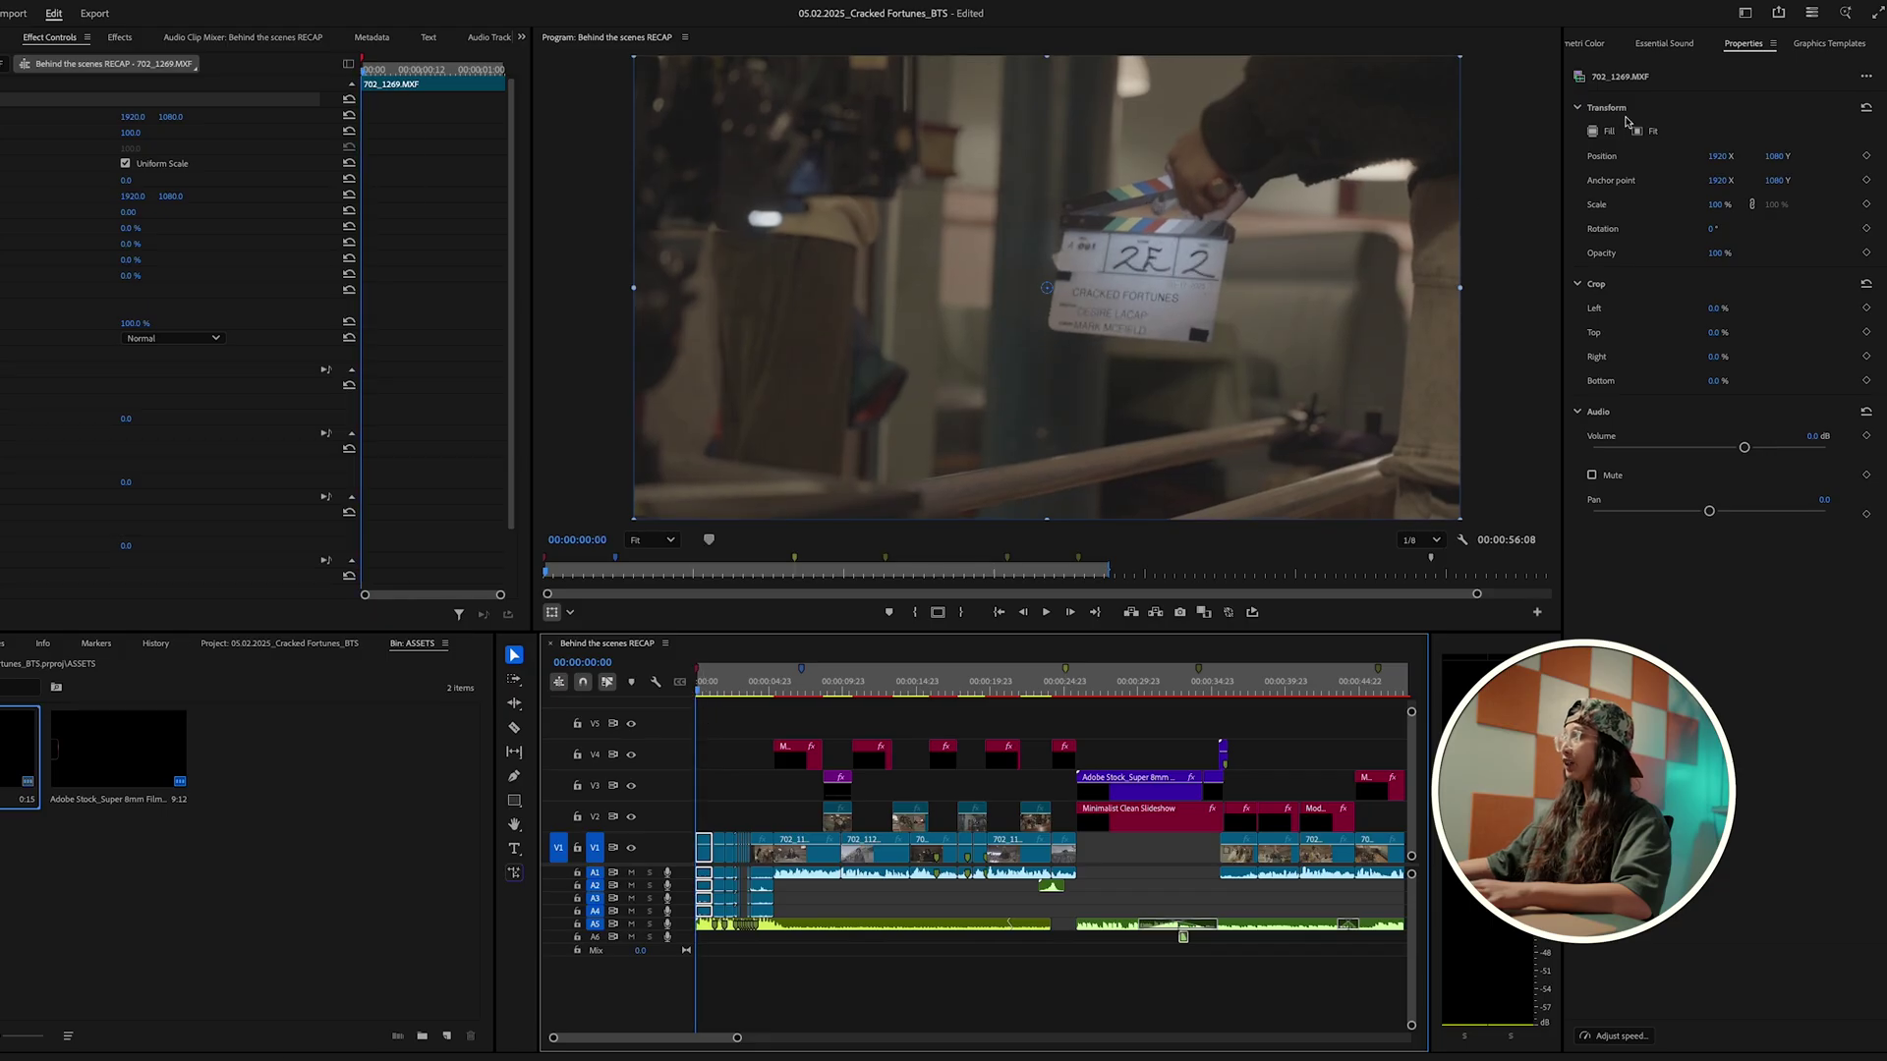
Step: Place Dynamic Promo Title Overlays at the start of V3, preview it, and trim its end shorter
left_click(1821, 43)
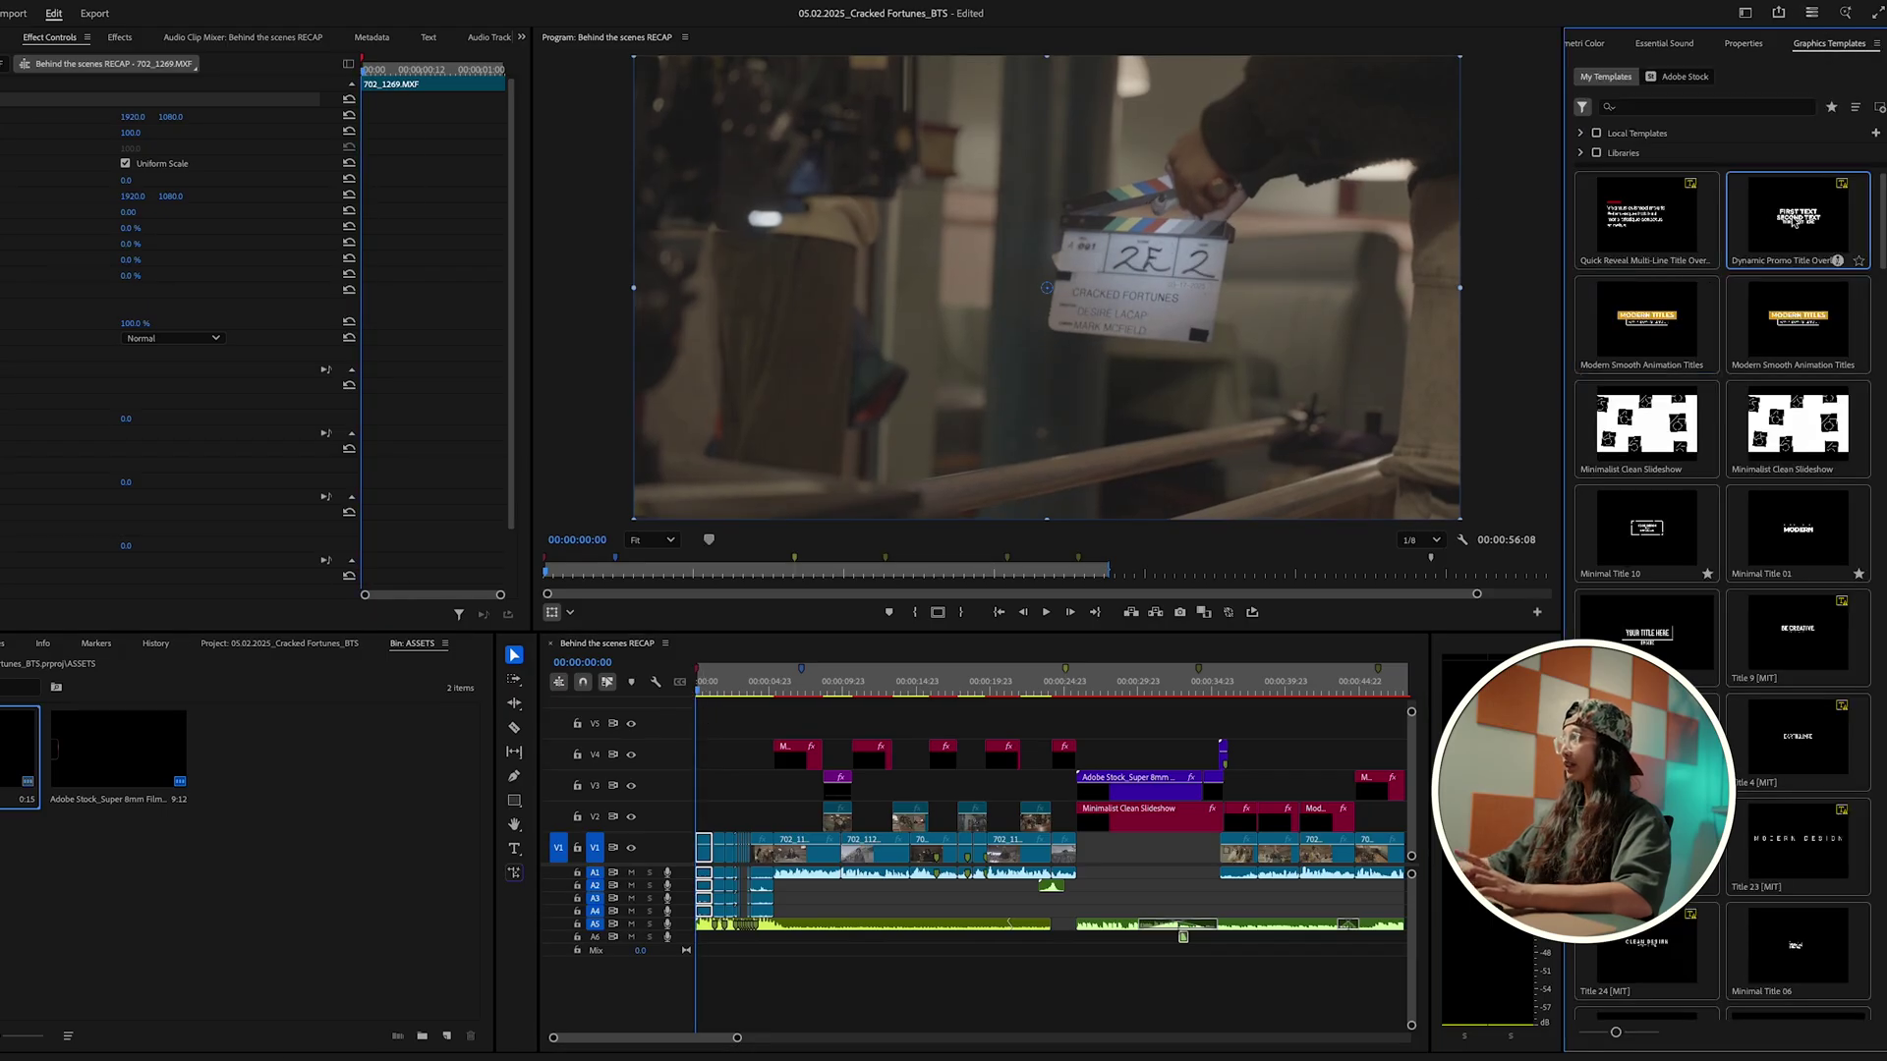
left_click_drag(765, 720, 694, 792)
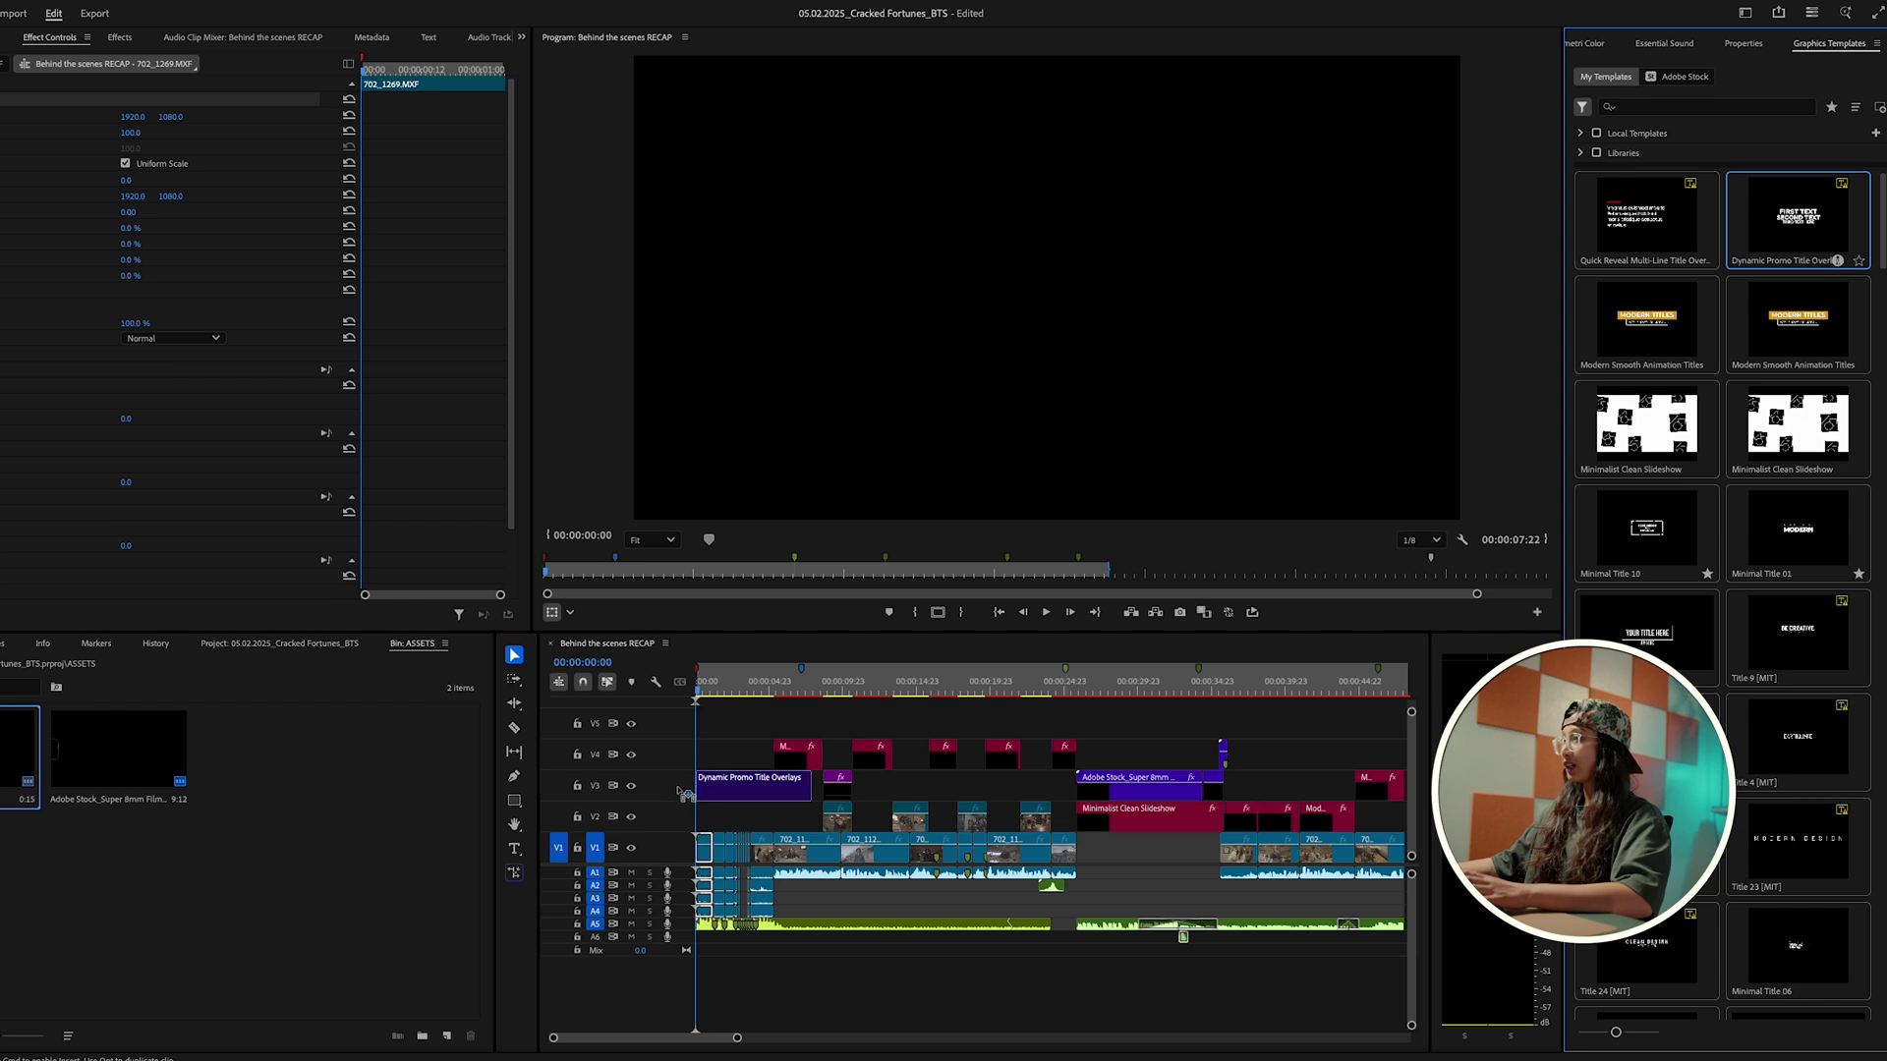
key("space")
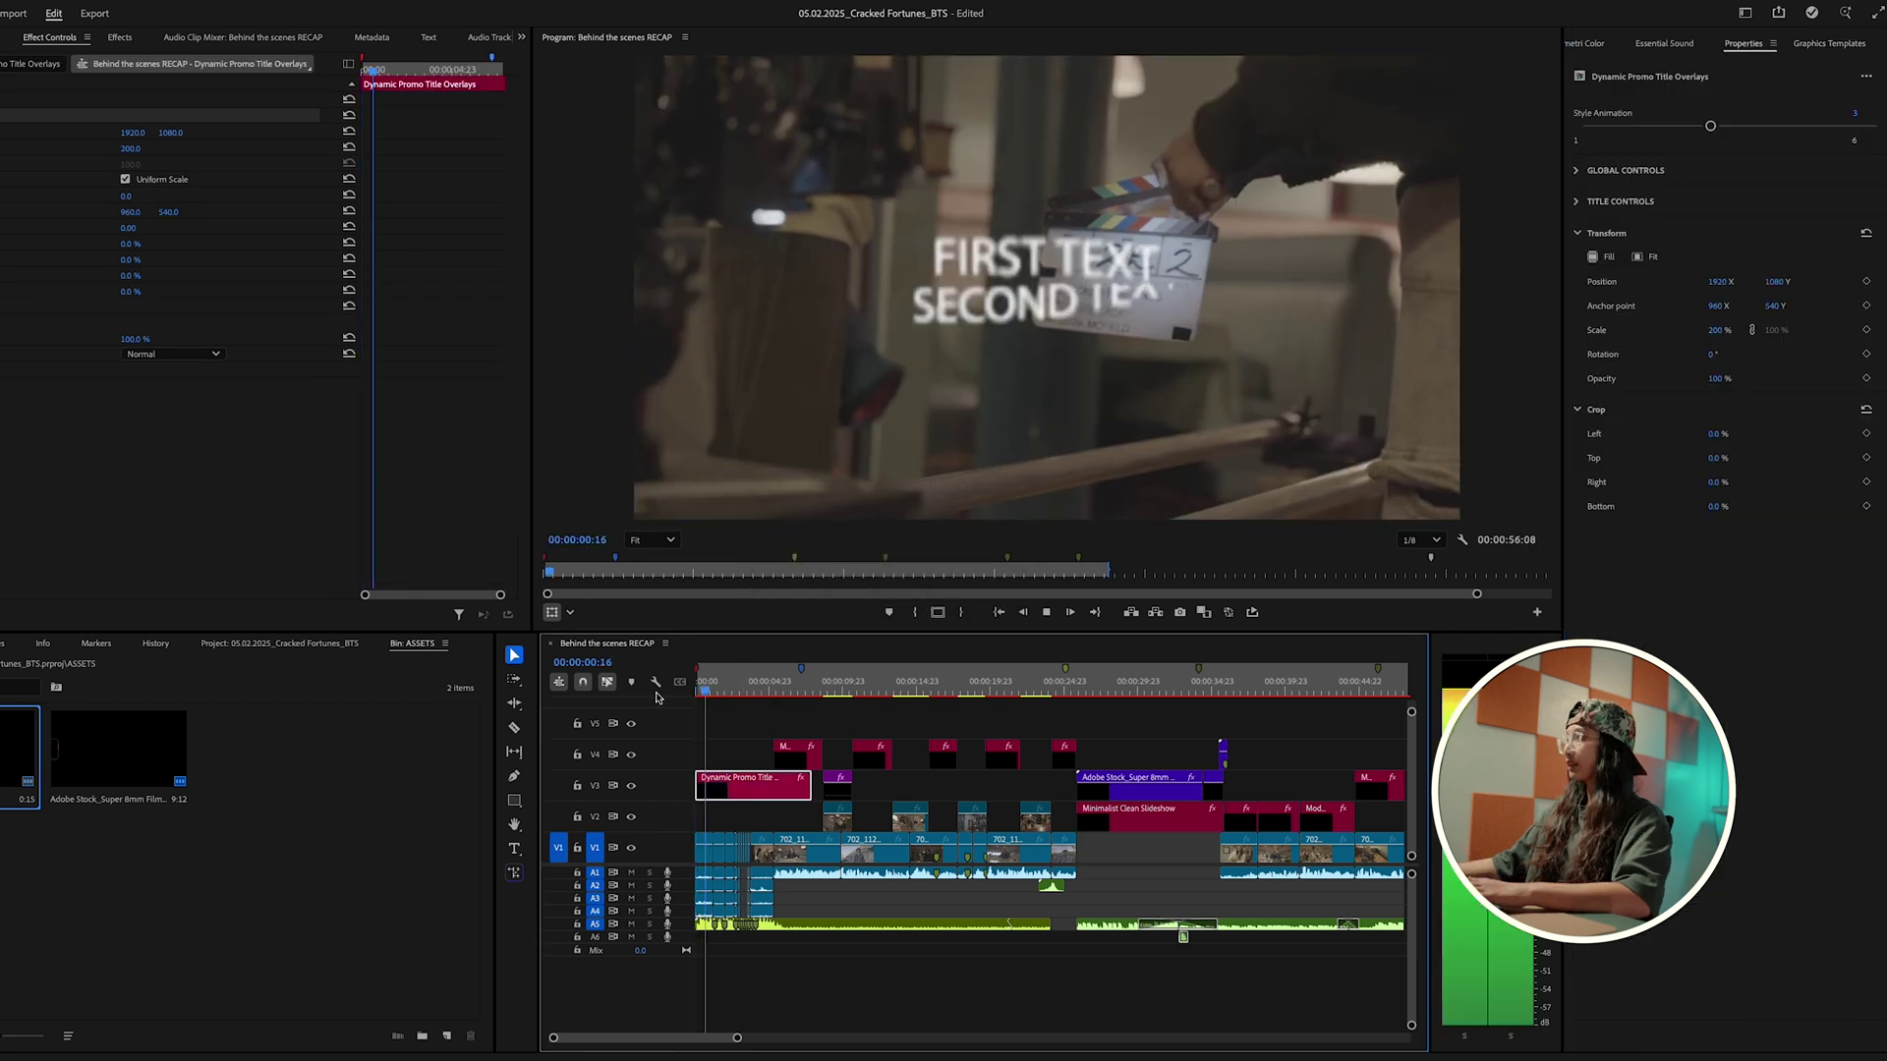
key("space")
key("space")
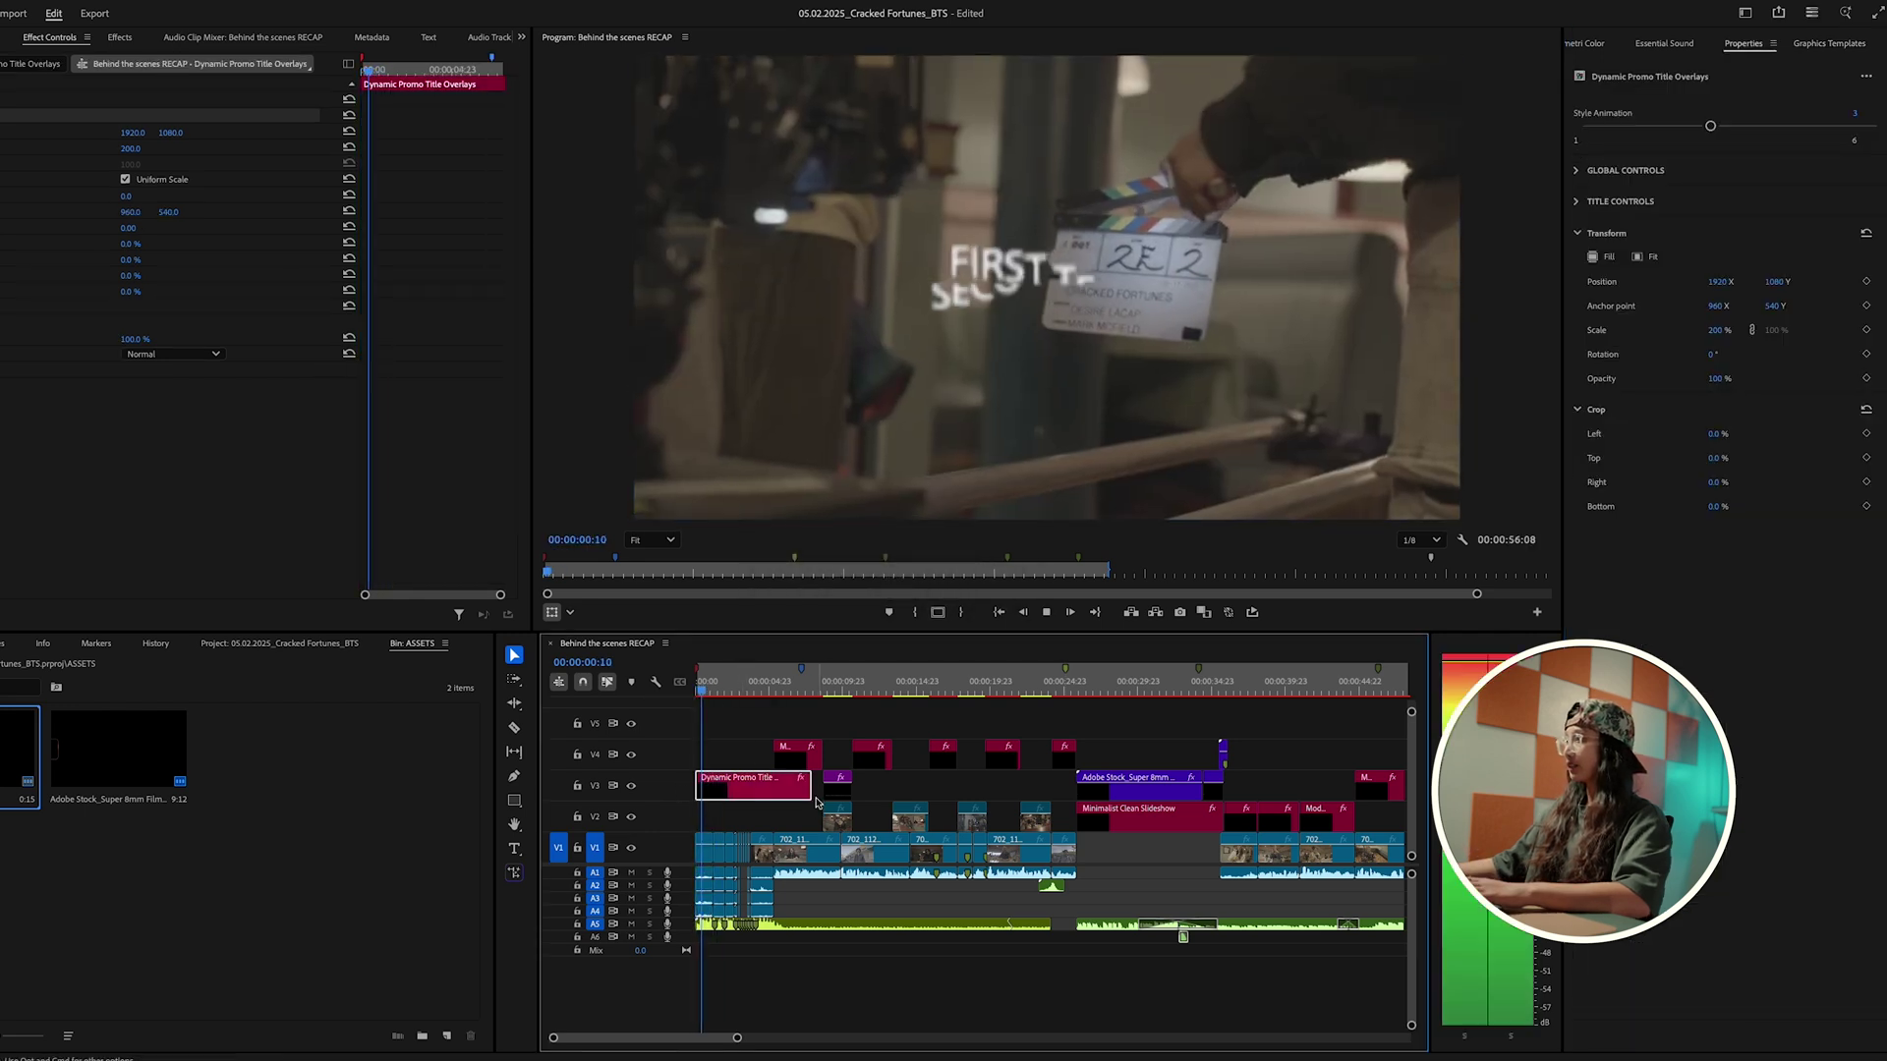
left_click_drag(815, 800, 751, 800)
left_click(781, 814)
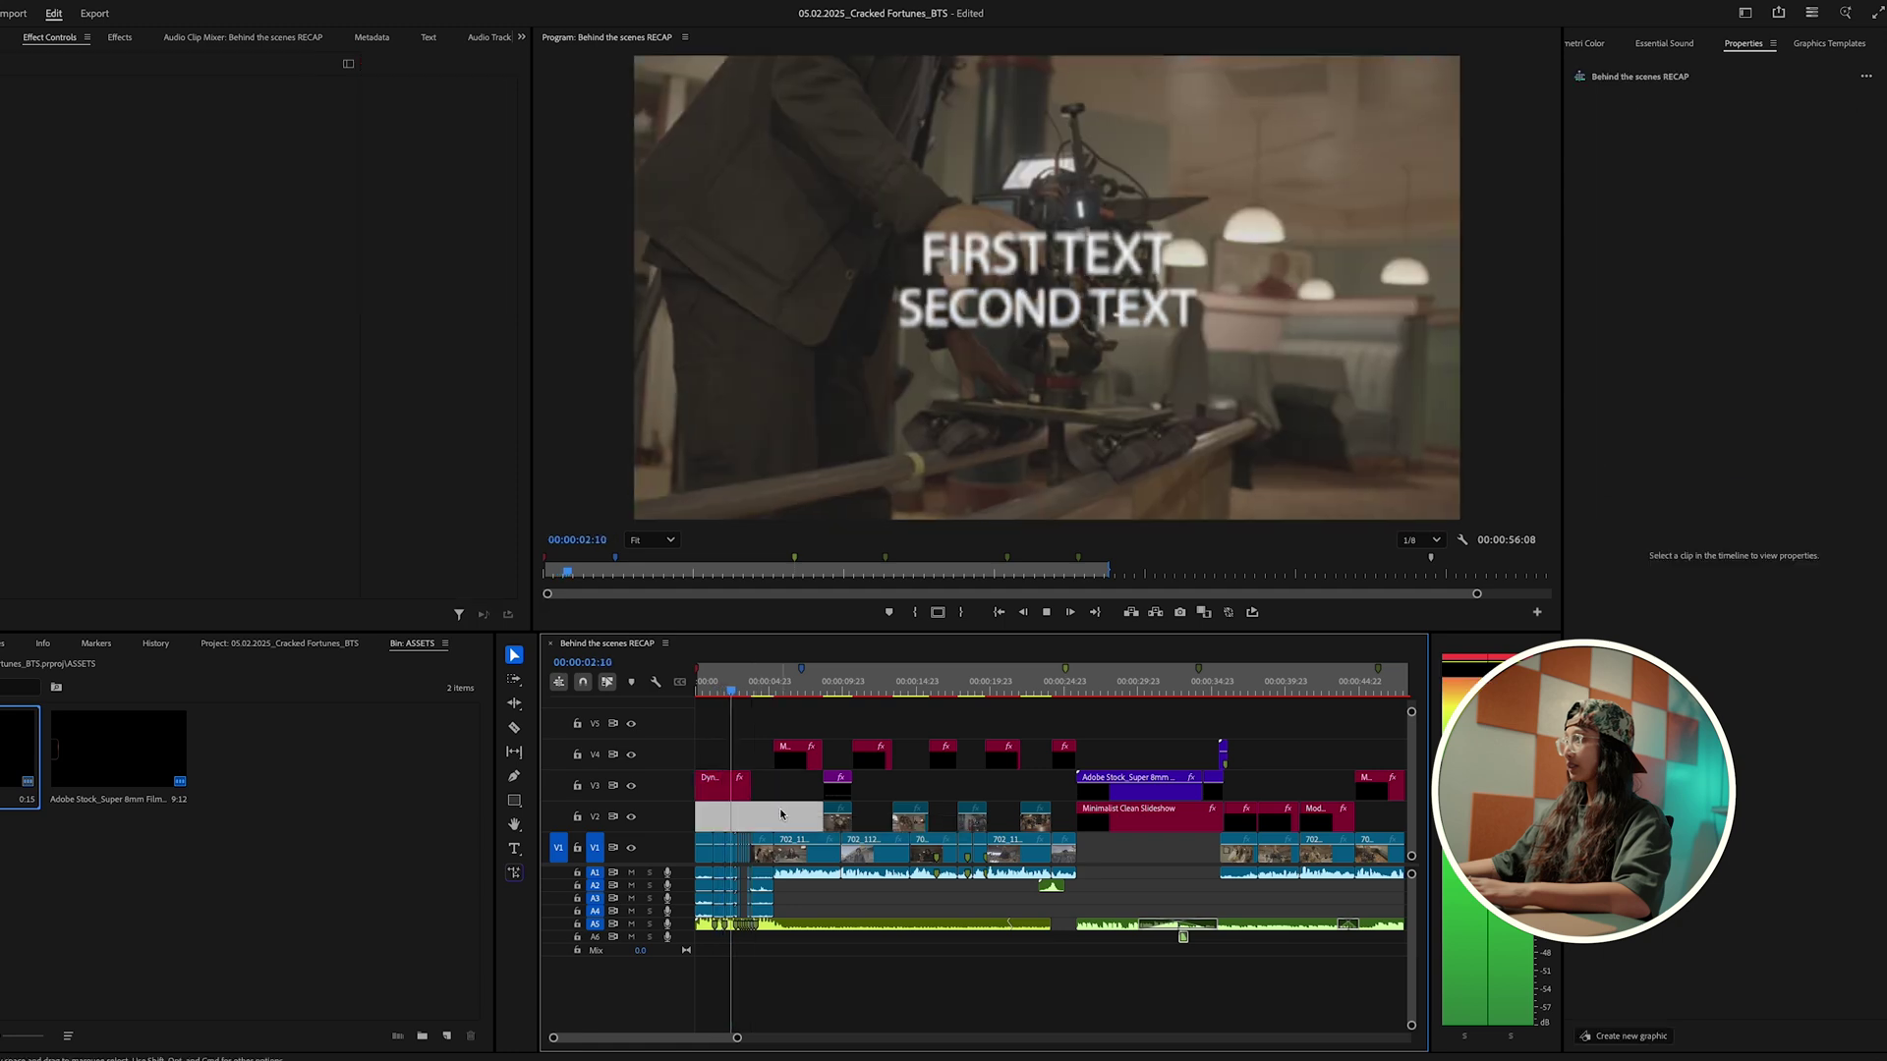
key("=")
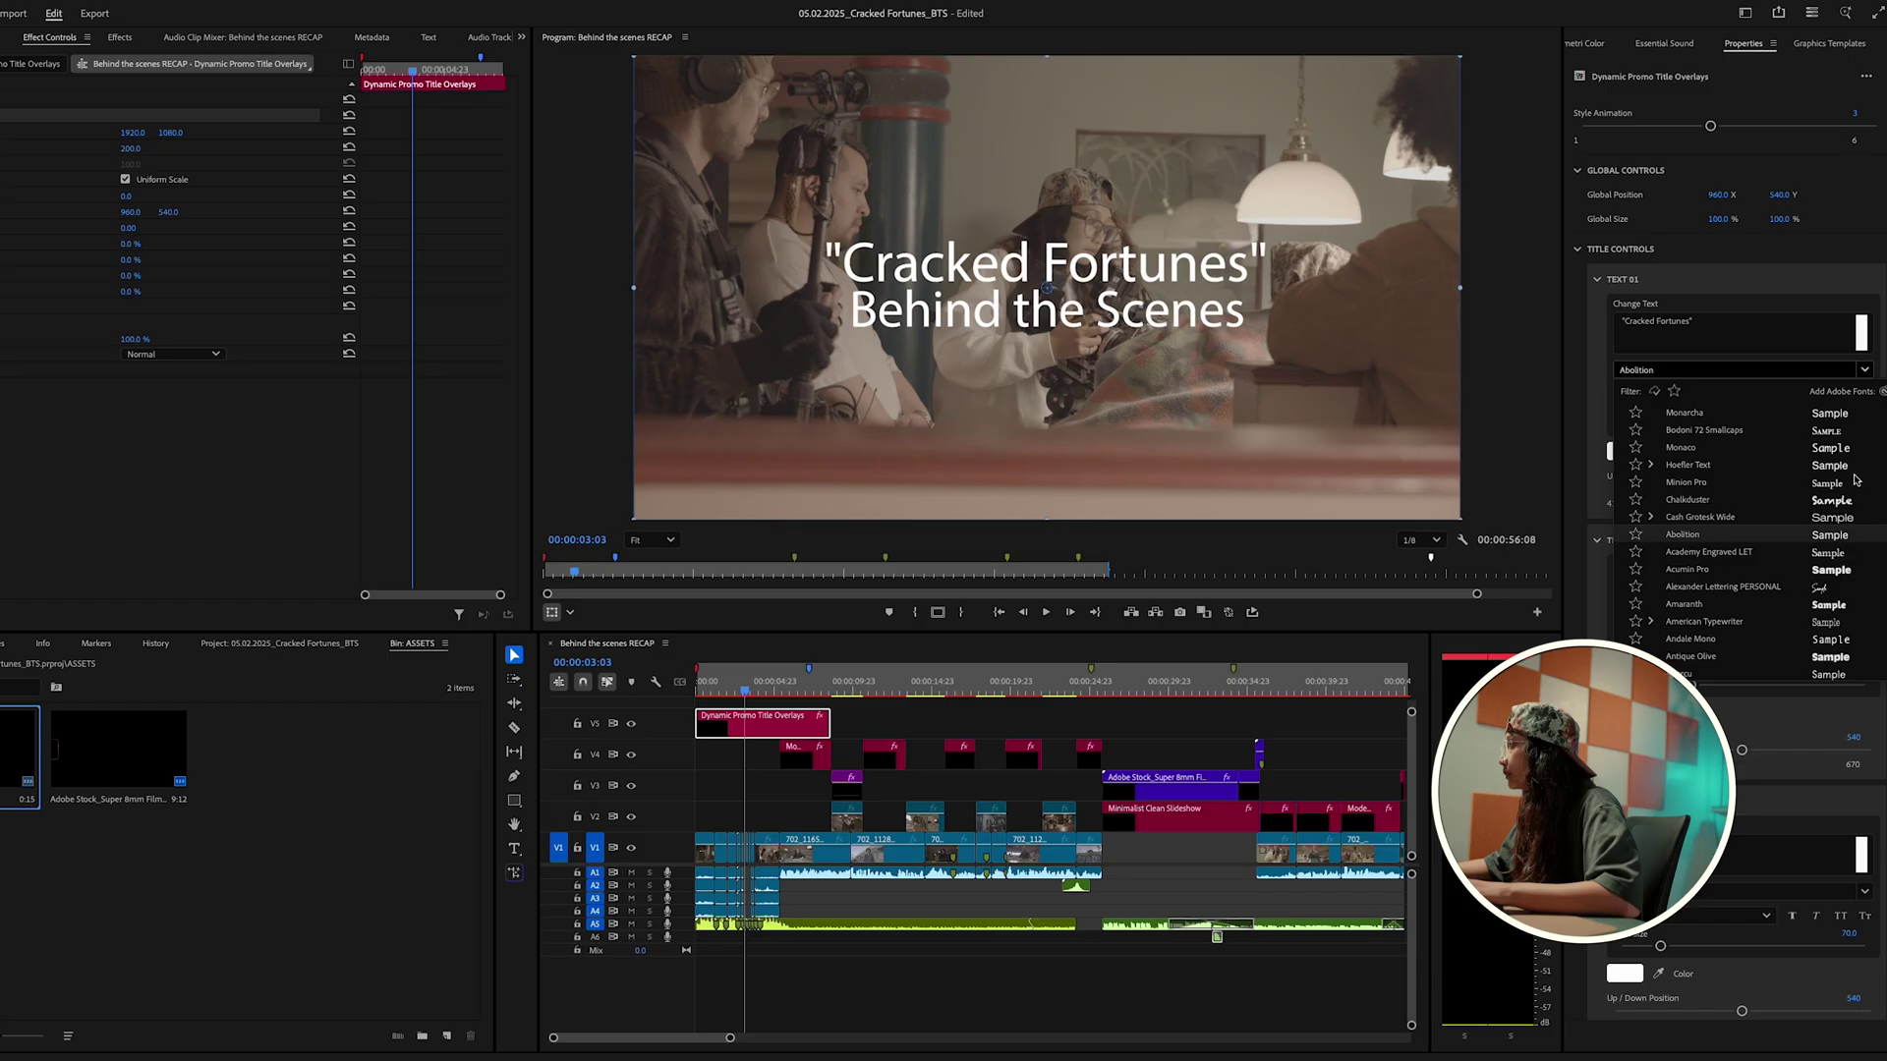
Step: Set the Cracked Fortunes line to Acumin Pro in gold (hue 46°)
scroll(1854, 480, "down", 1)
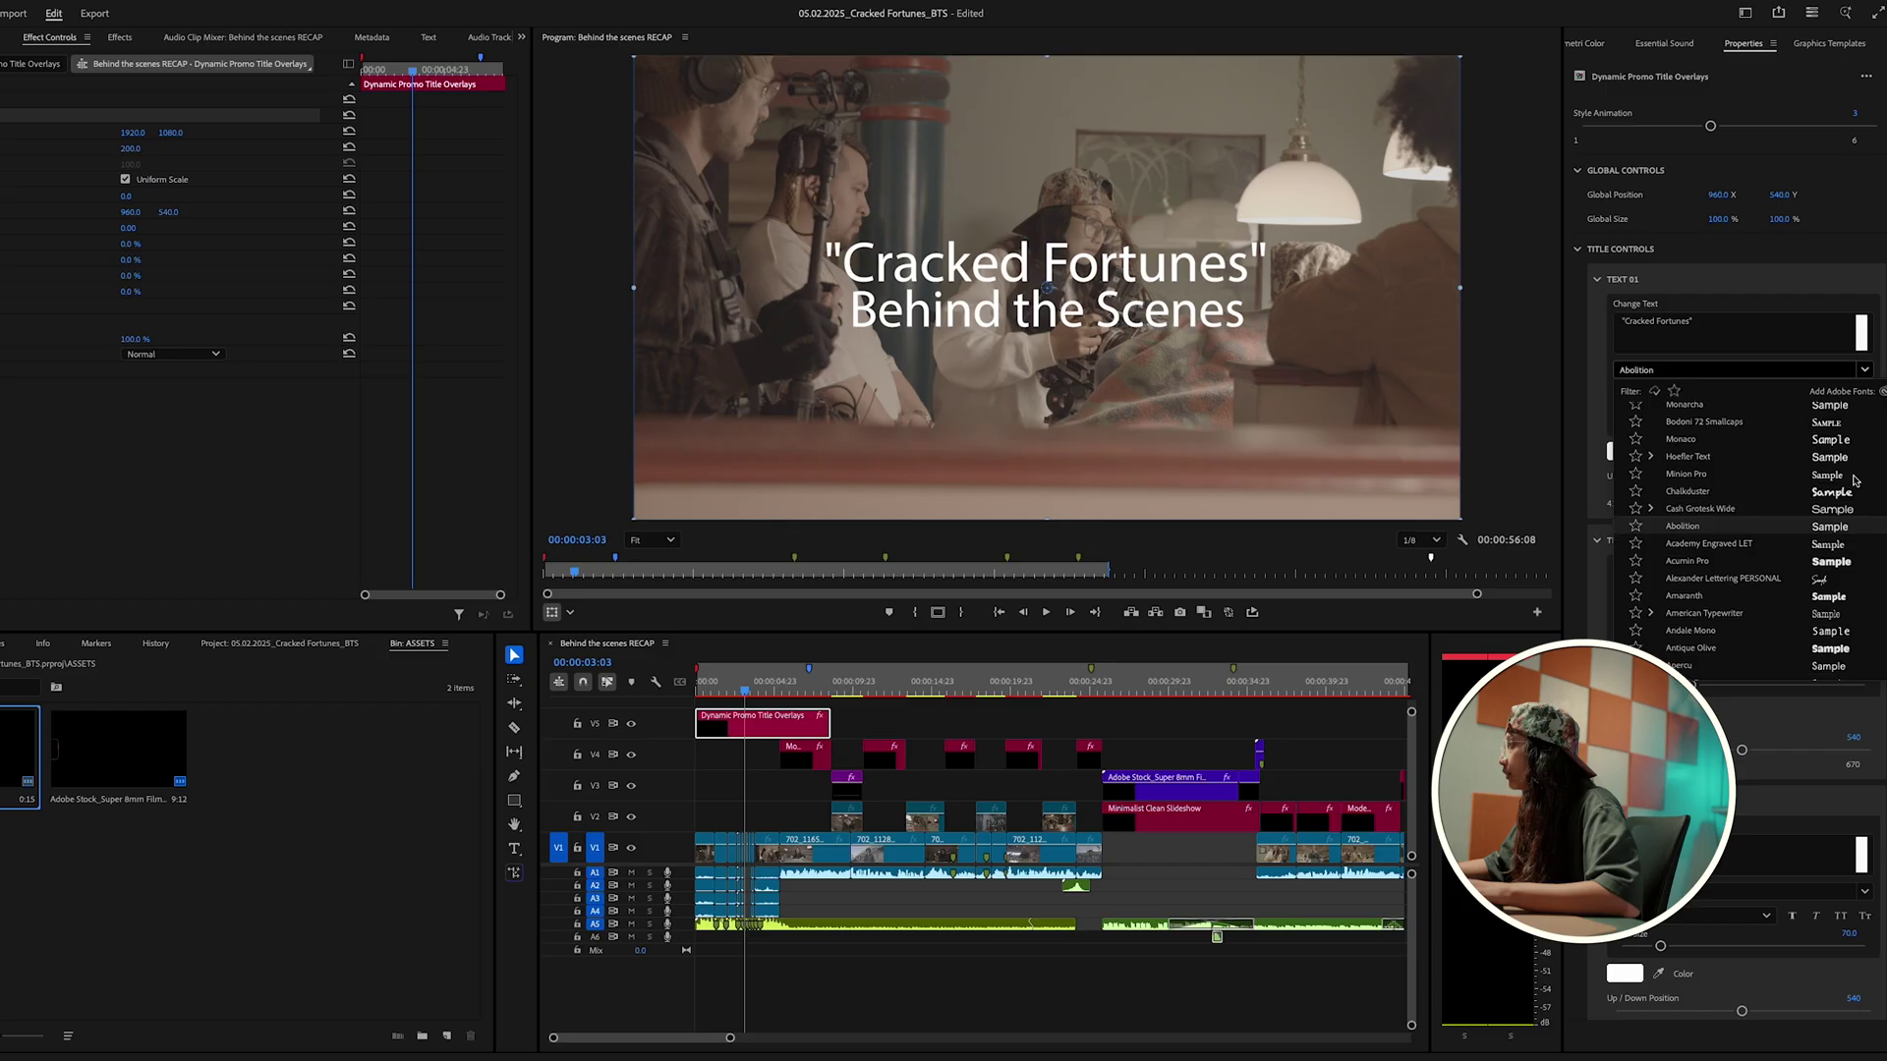
left_click(1830, 562)
left_click(1623, 454)
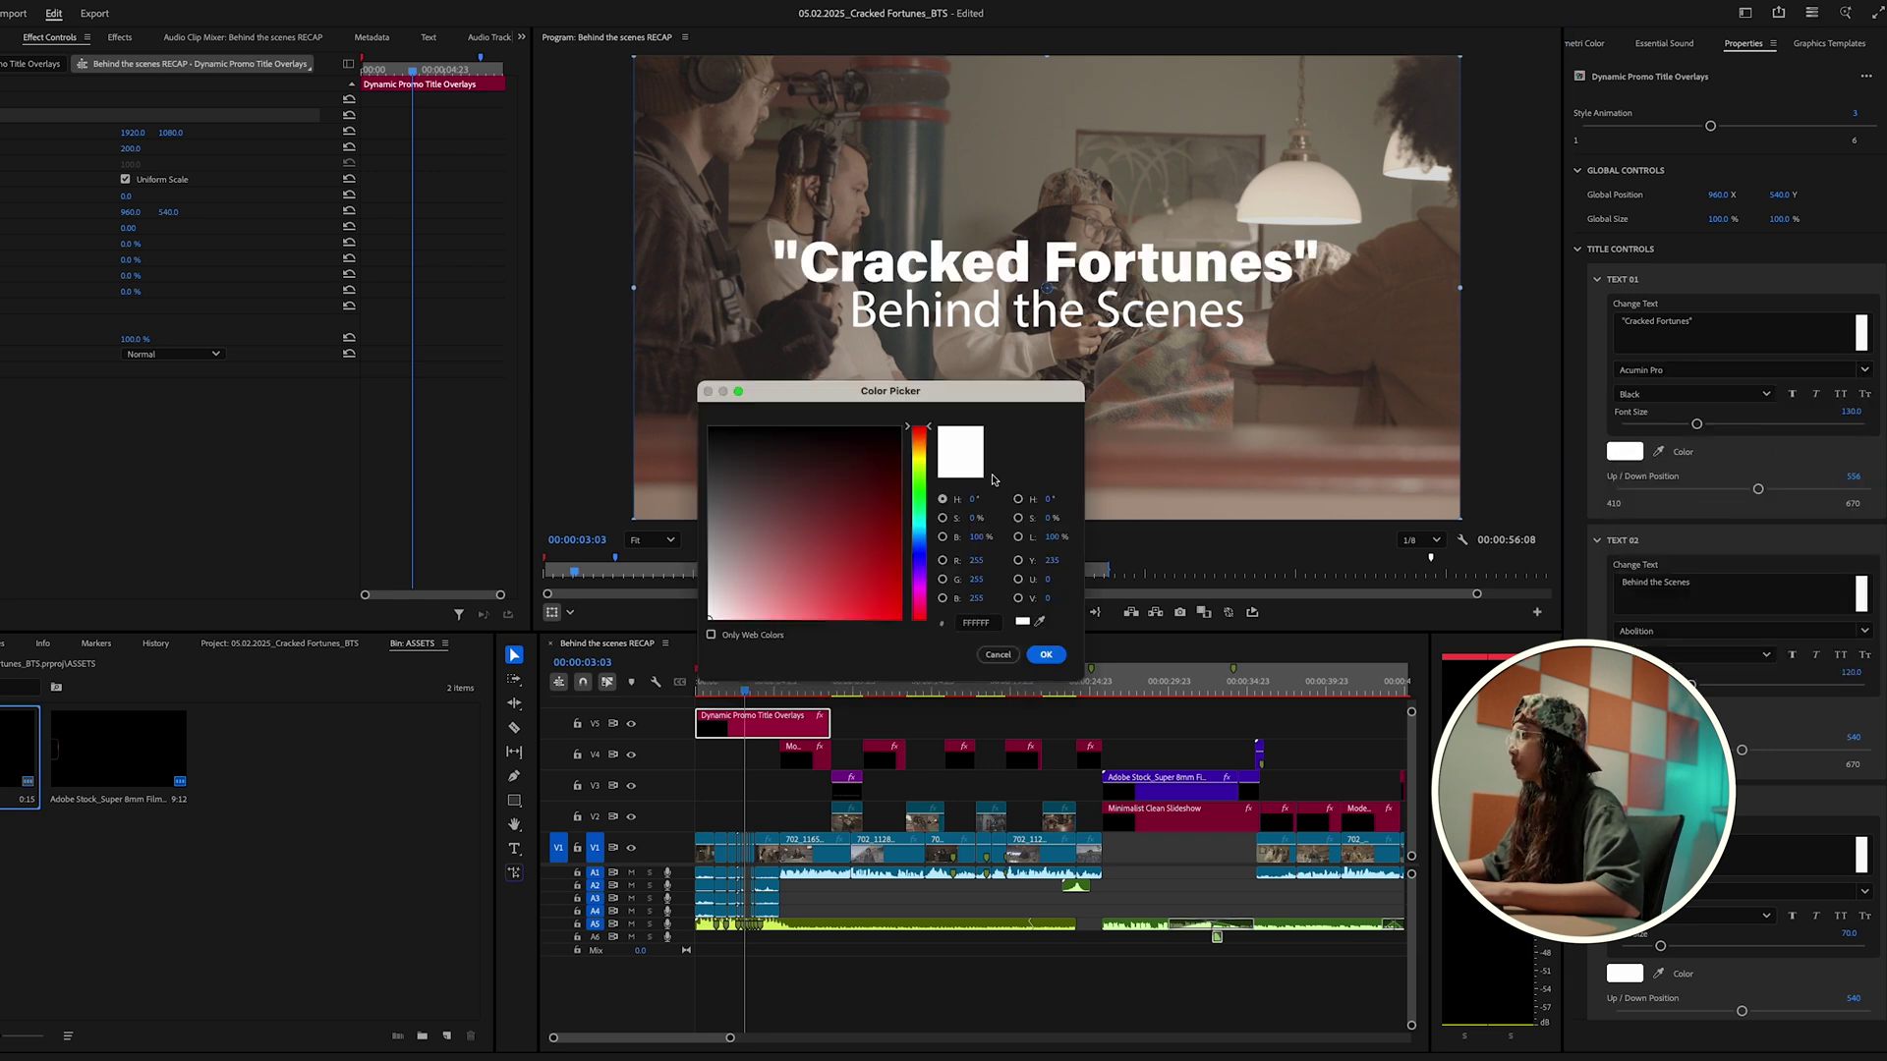
left_click(923, 453)
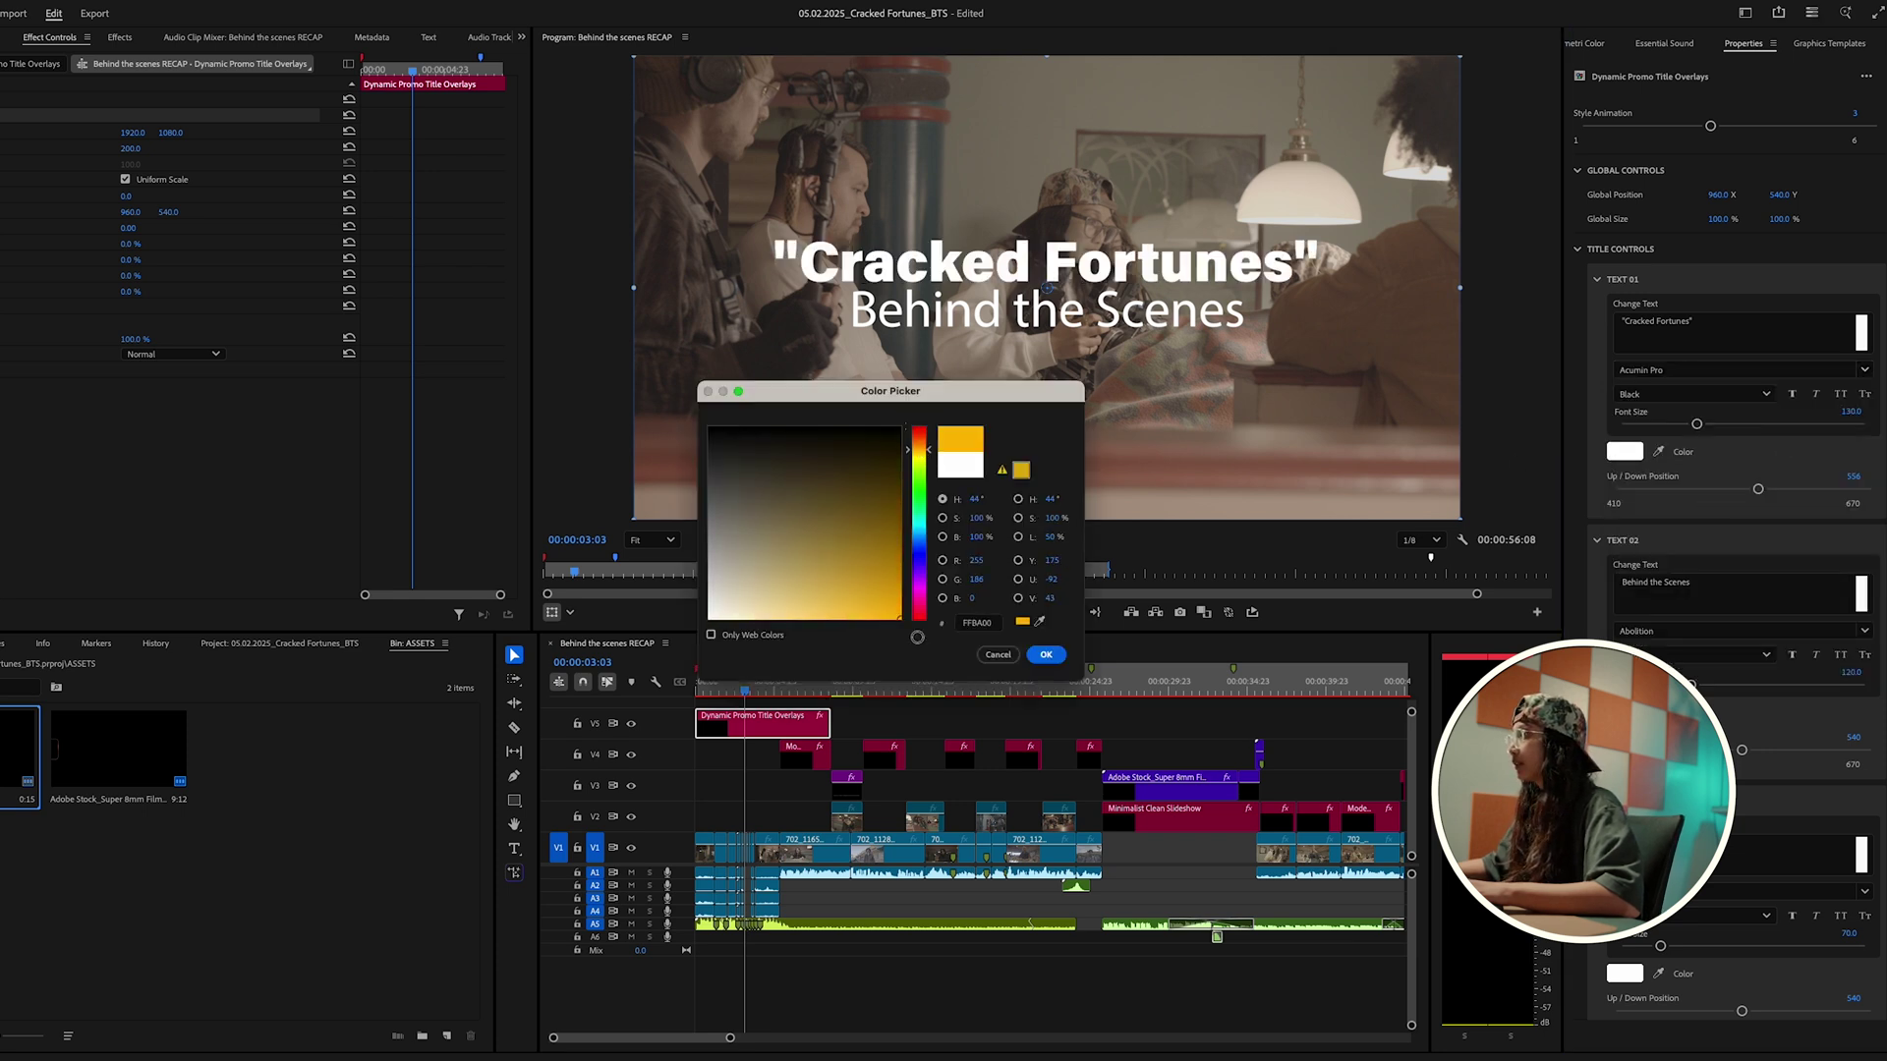
left_click(1046, 656)
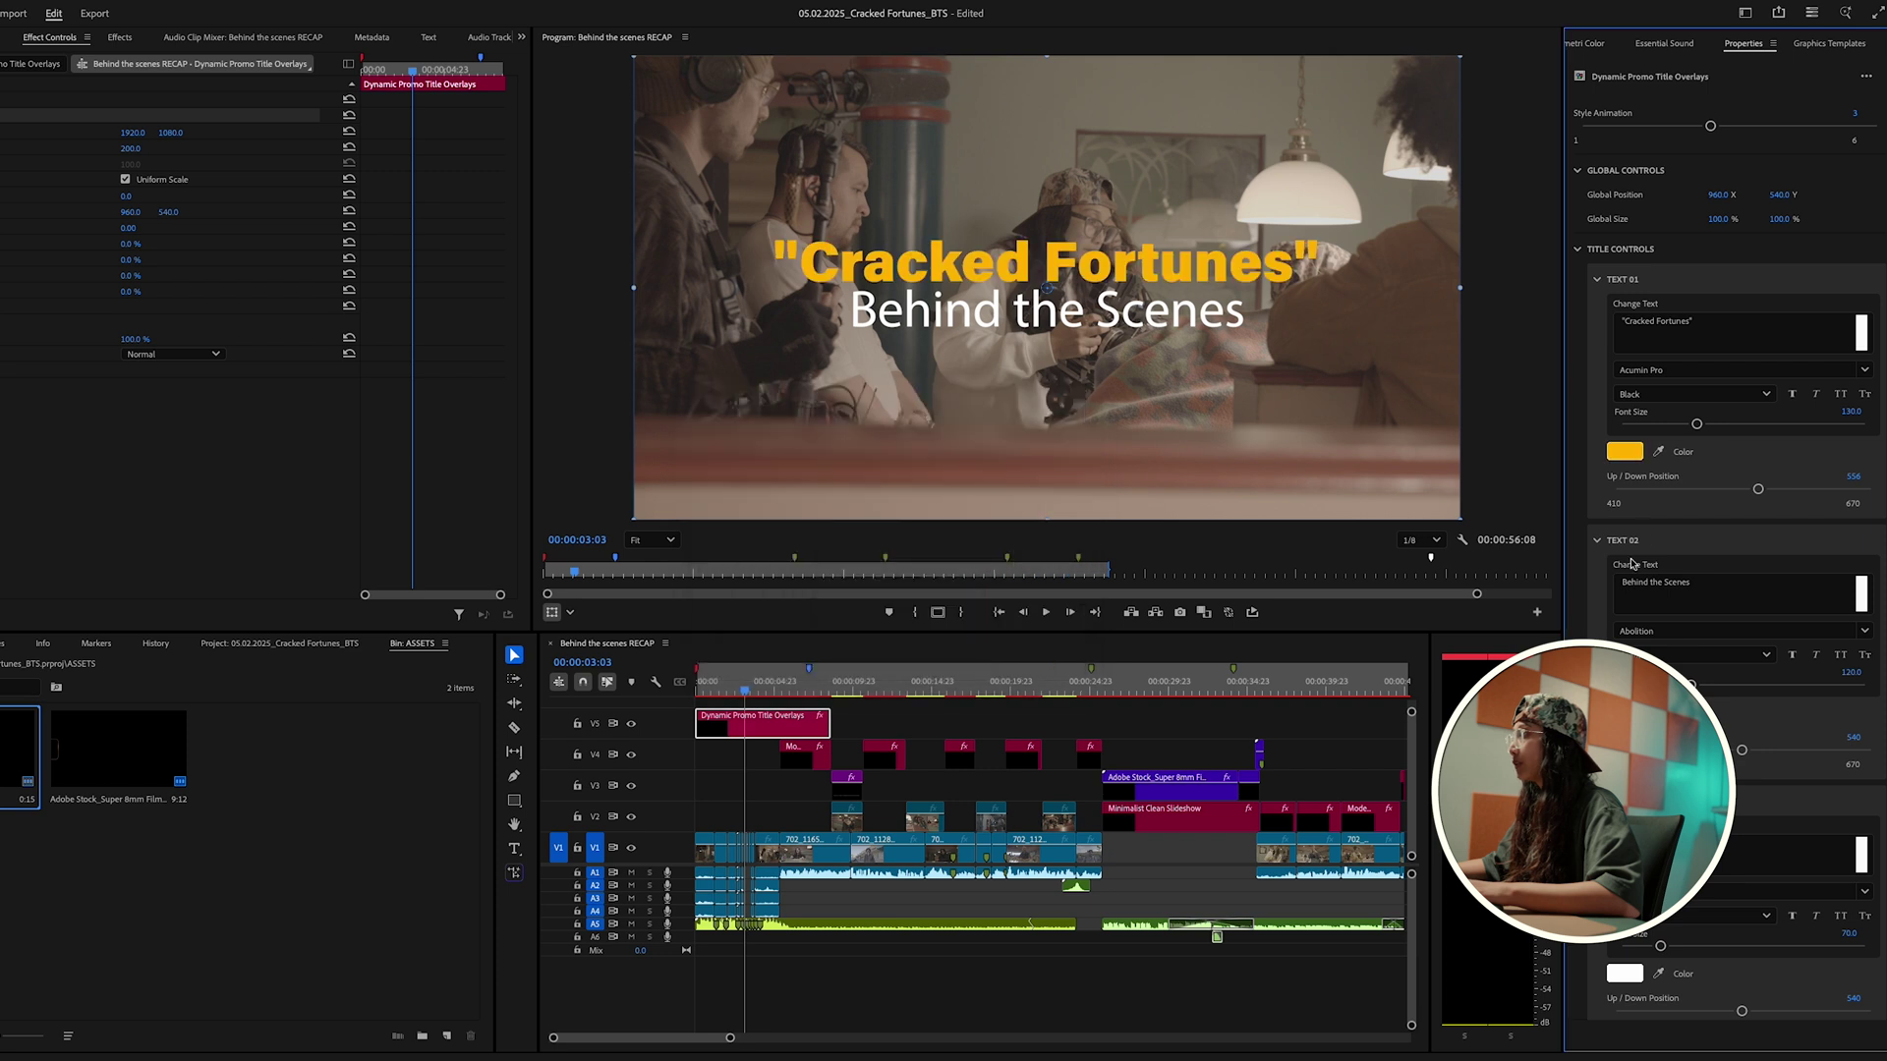
Step: Set Behind the Scenes to Alexander Lettering PERSONAL and play back the restyled title
left_click(1863, 631)
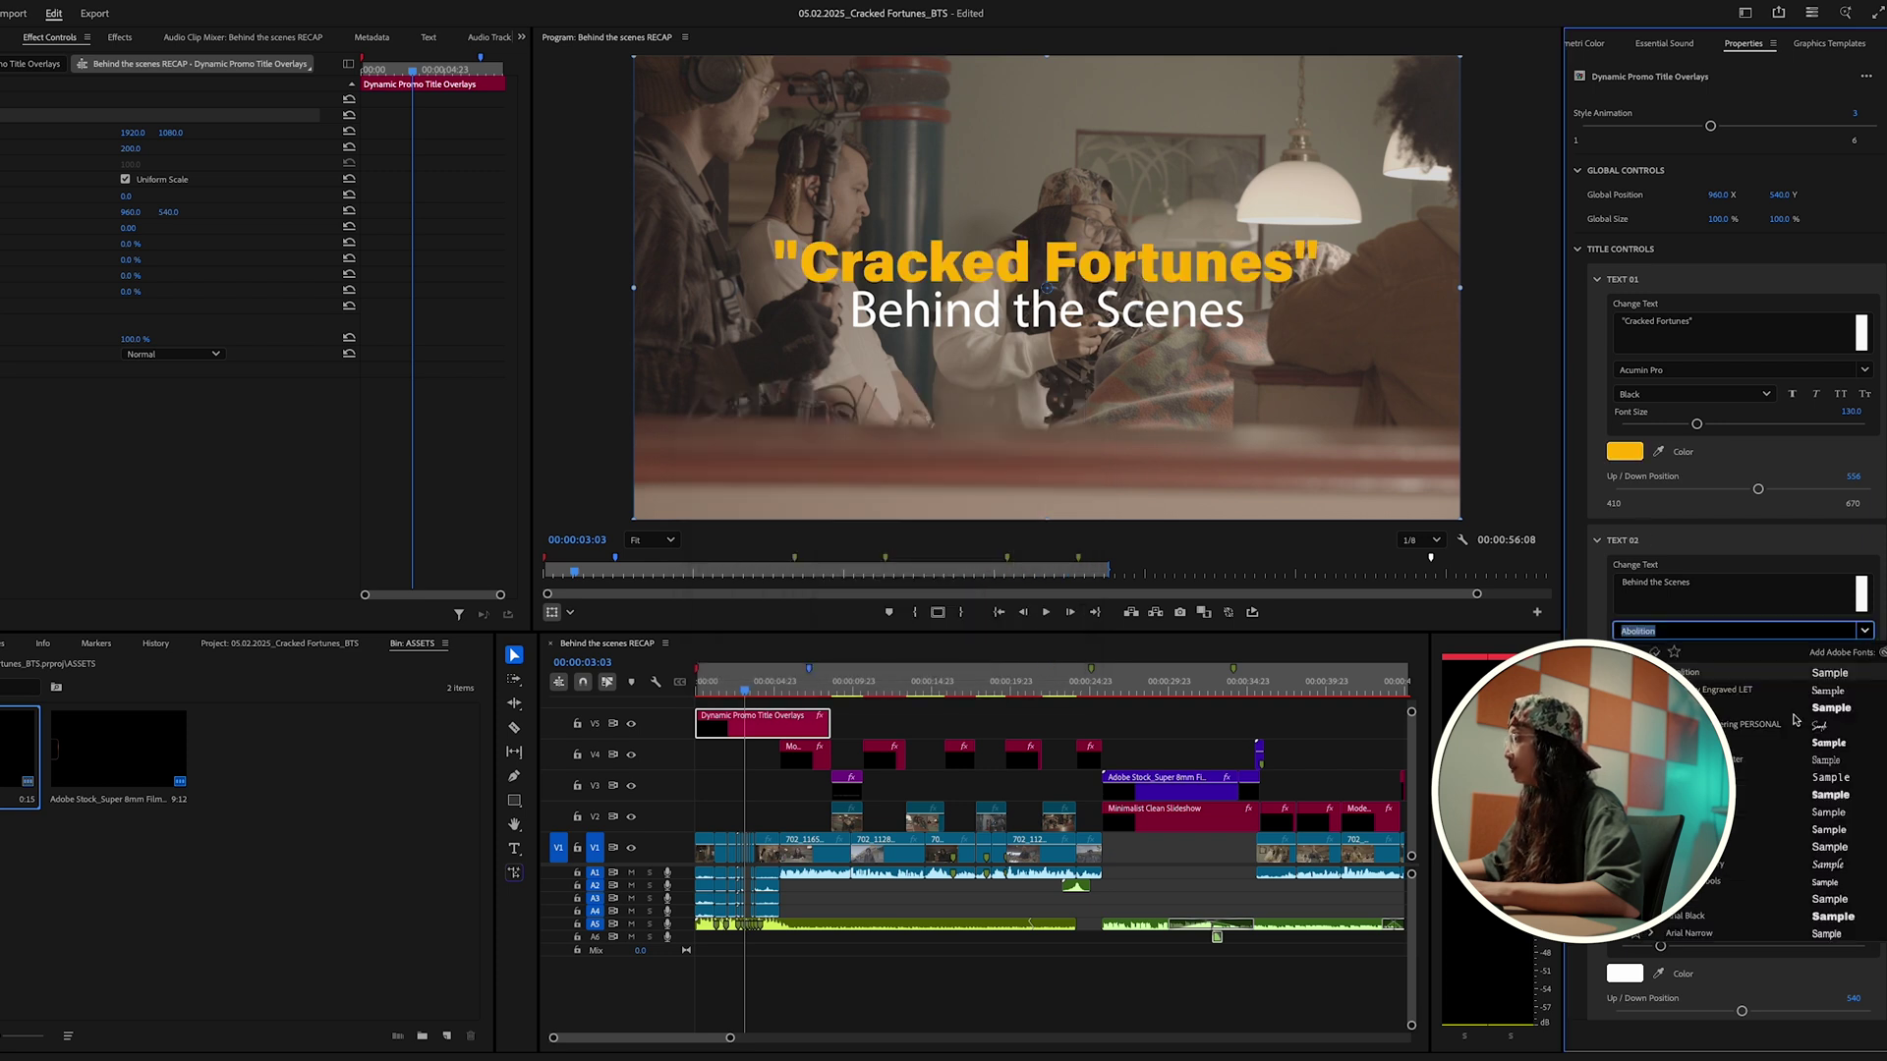
left_click(1825, 726)
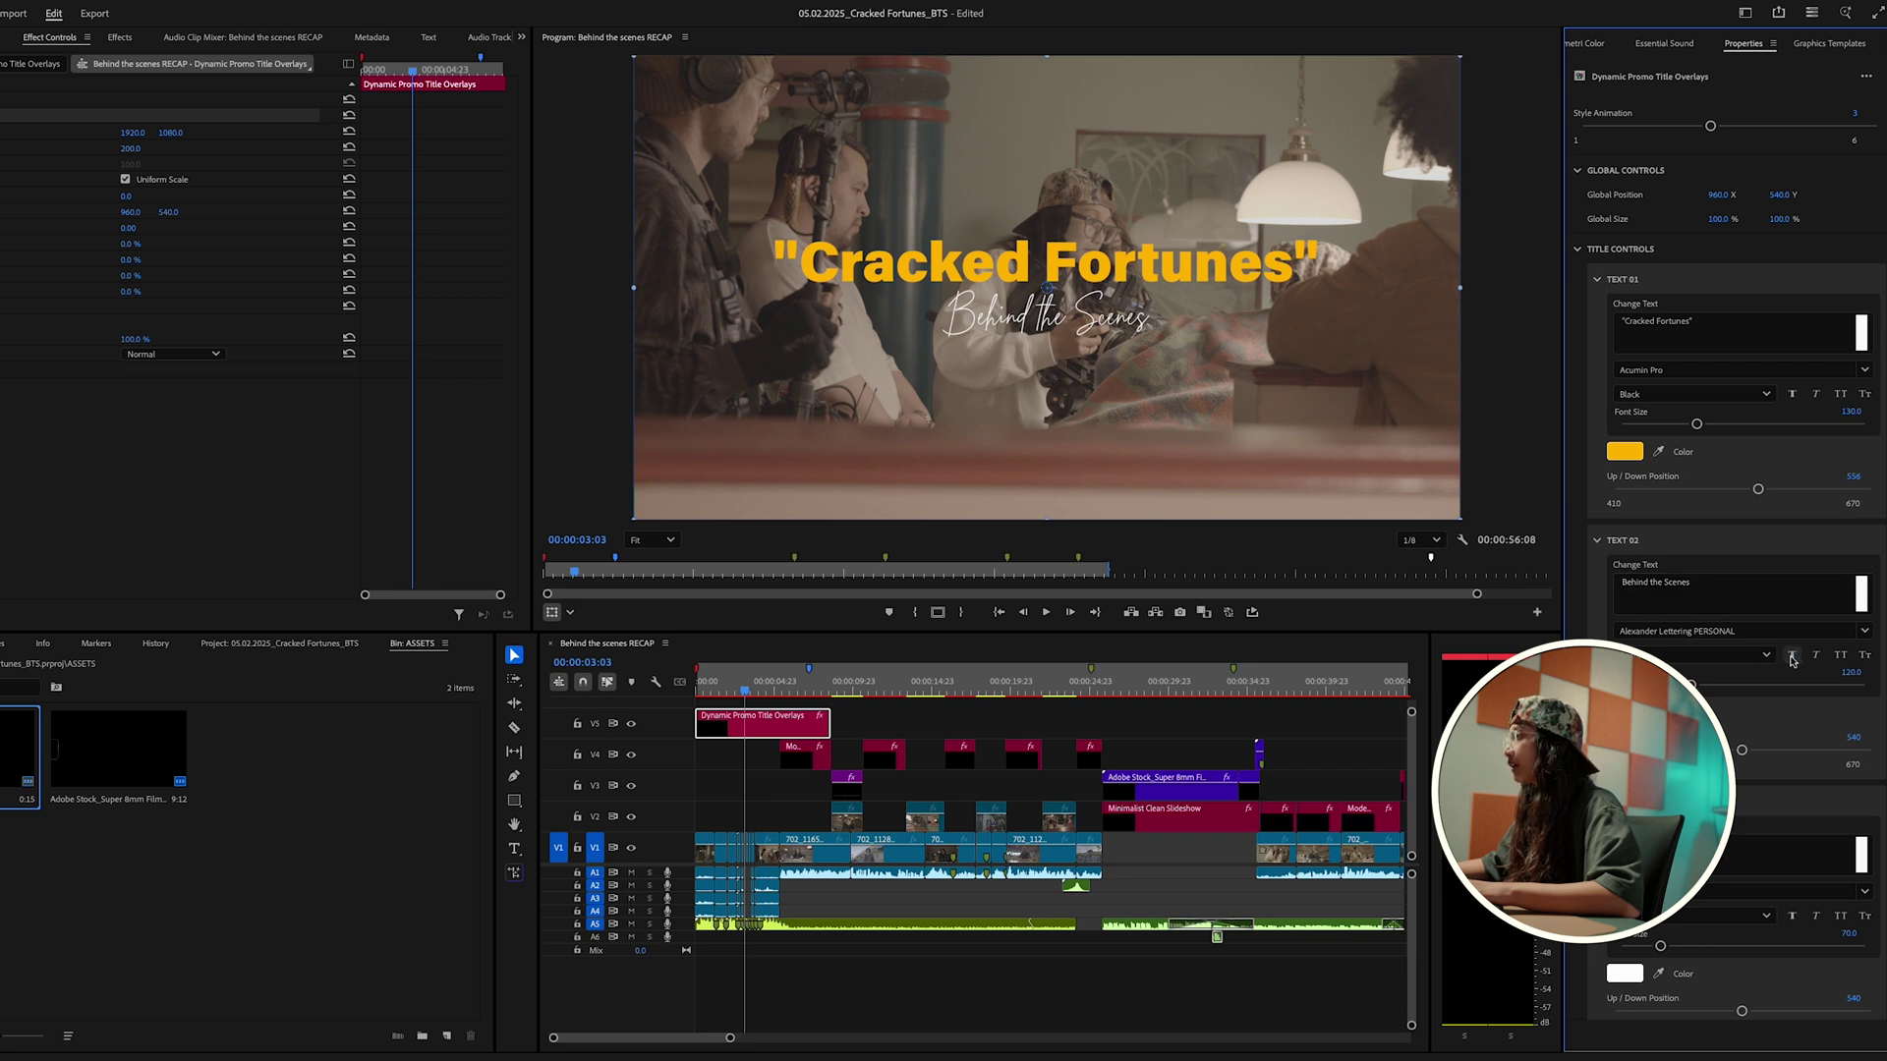
left_click(978, 775)
key("Home")
key("space")
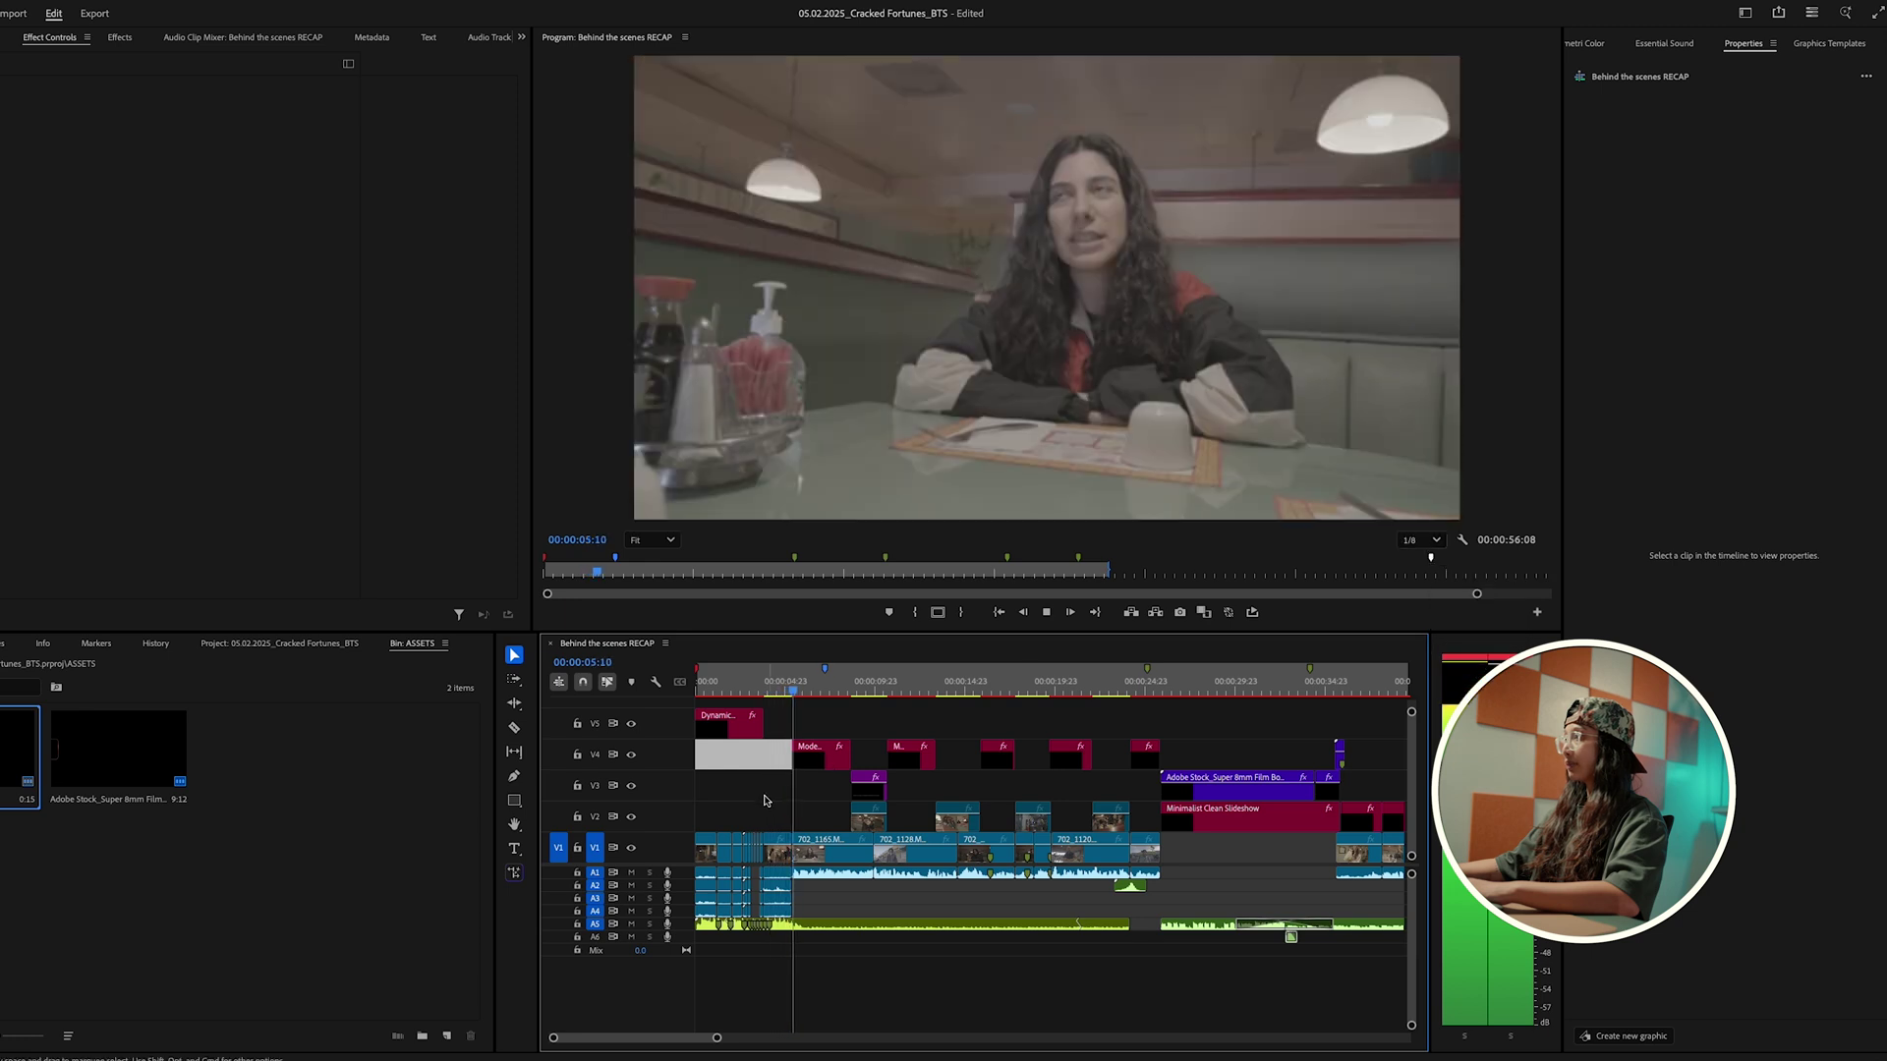
Step: Move the grey clip to V3, then place Quick Reveal Multi-Line Title Overlay on V5 at 04:09
left_click_drag(757, 755, 765, 801)
left_click(776, 695)
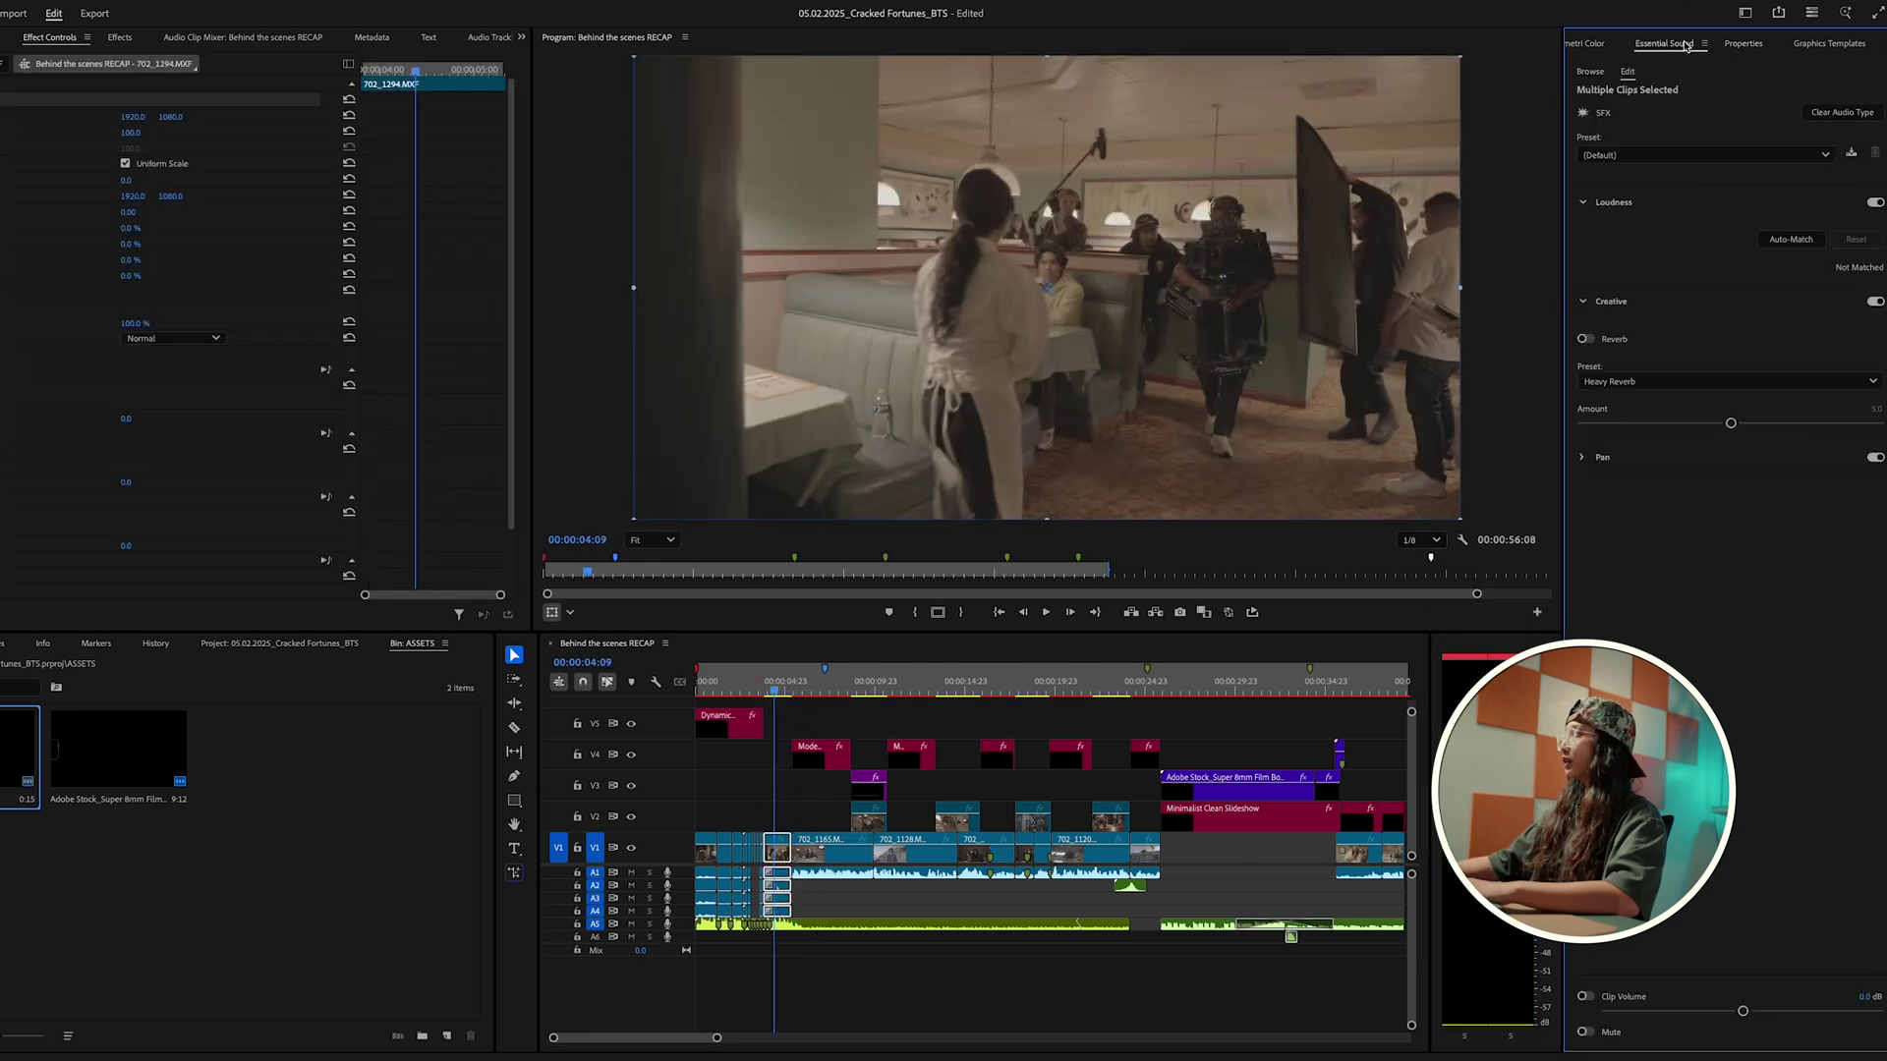
left_click(1843, 44)
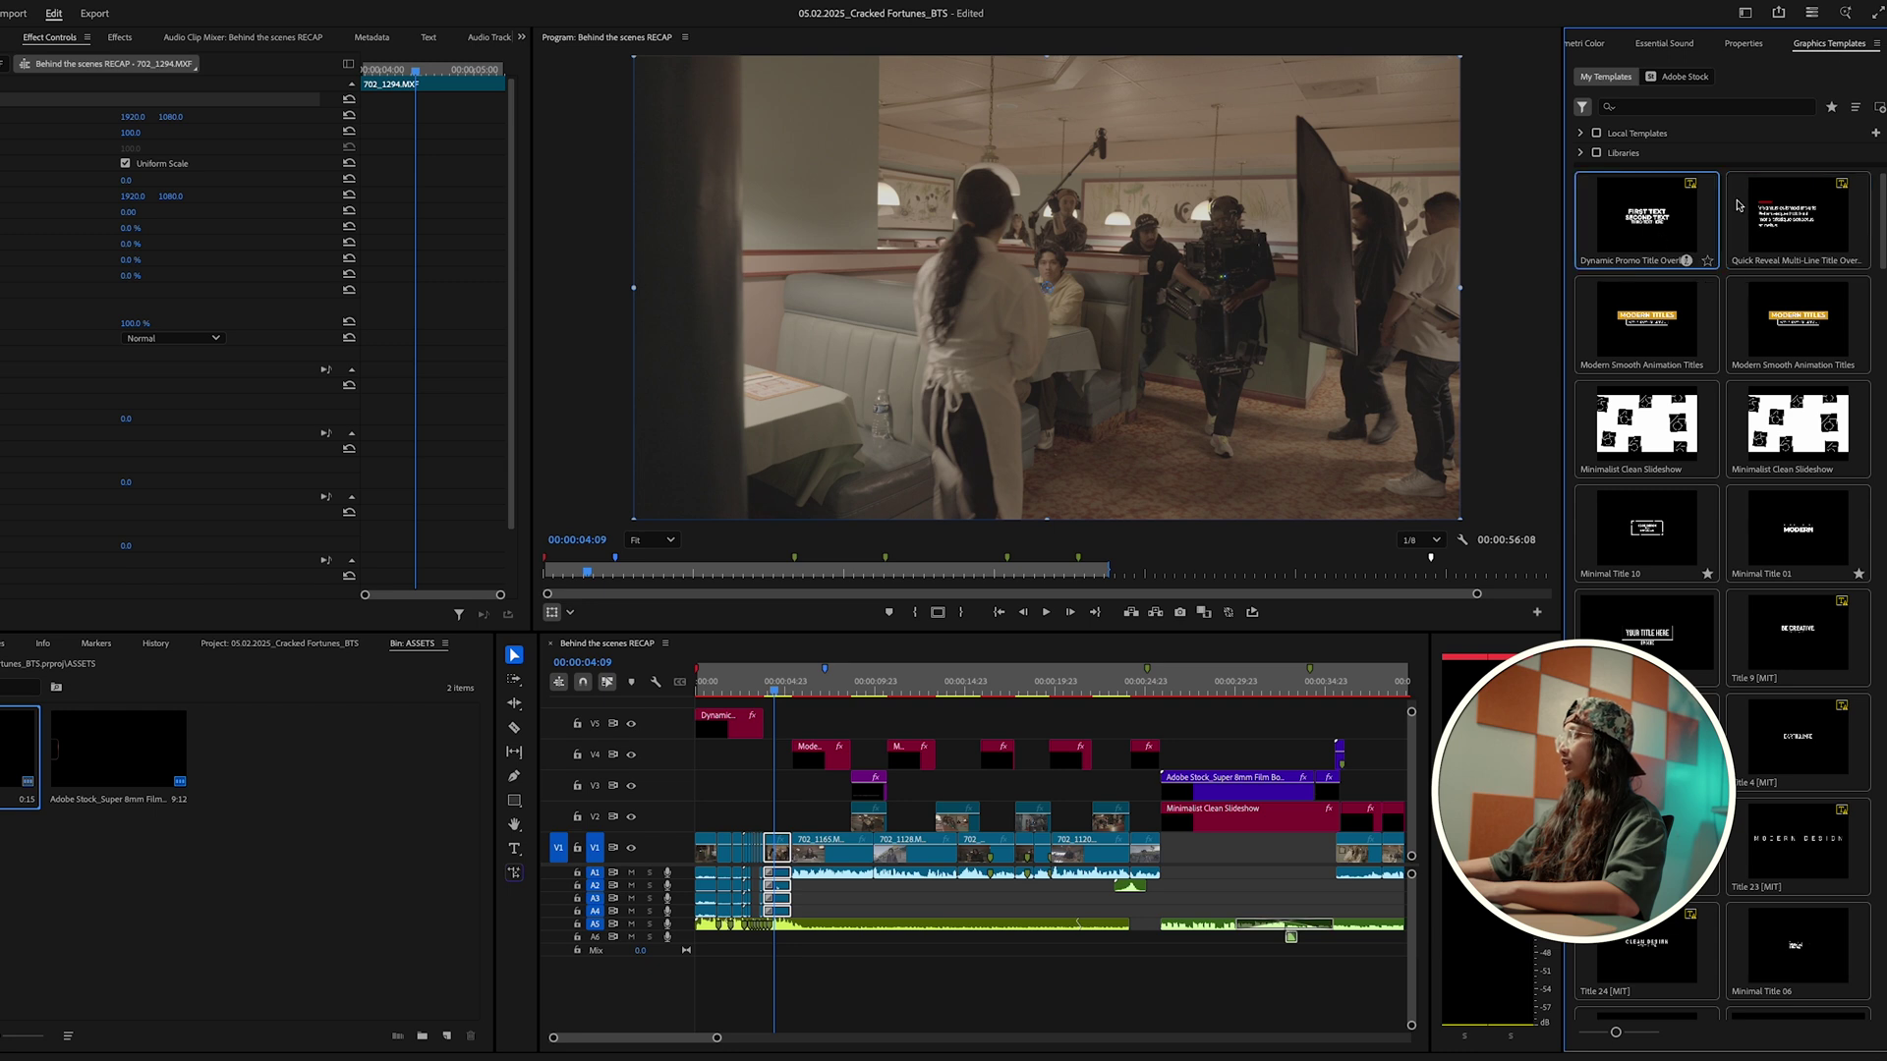
left_click_drag(728, 760, 783, 692)
left_click(1743, 44)
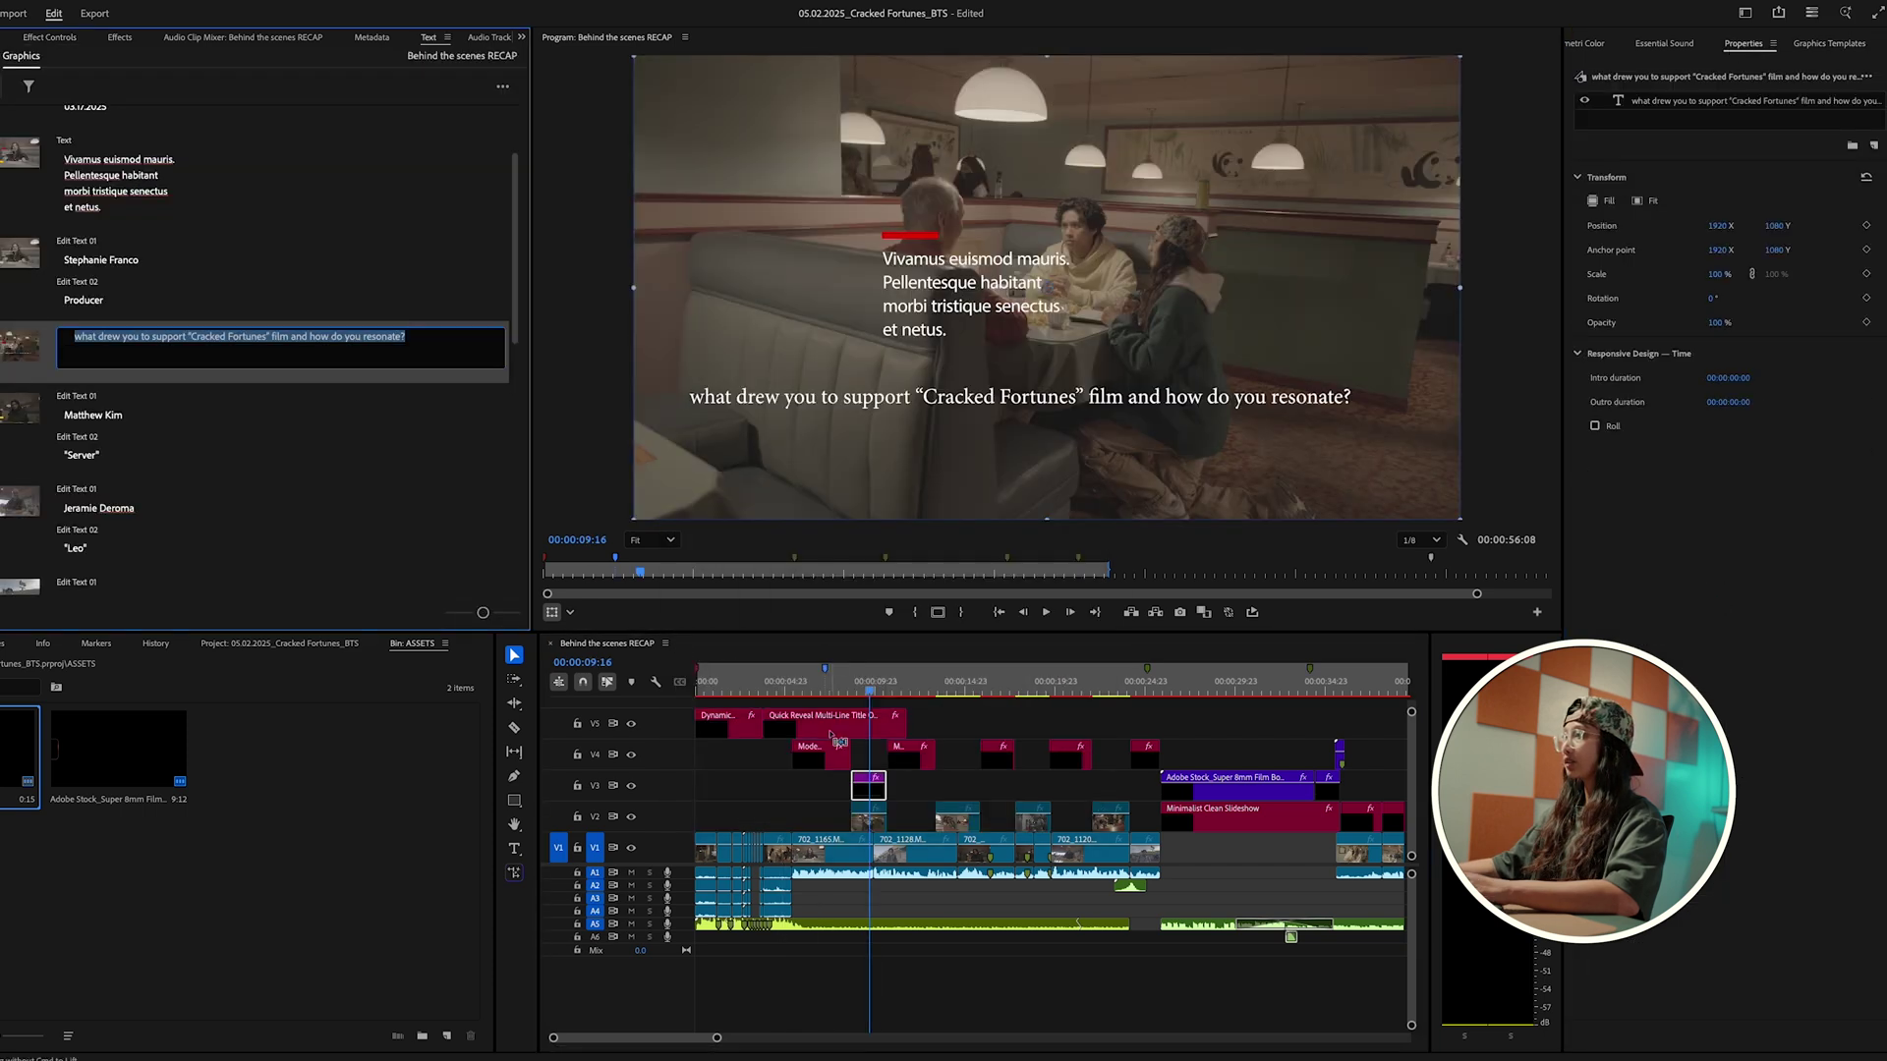
left_click(827, 733)
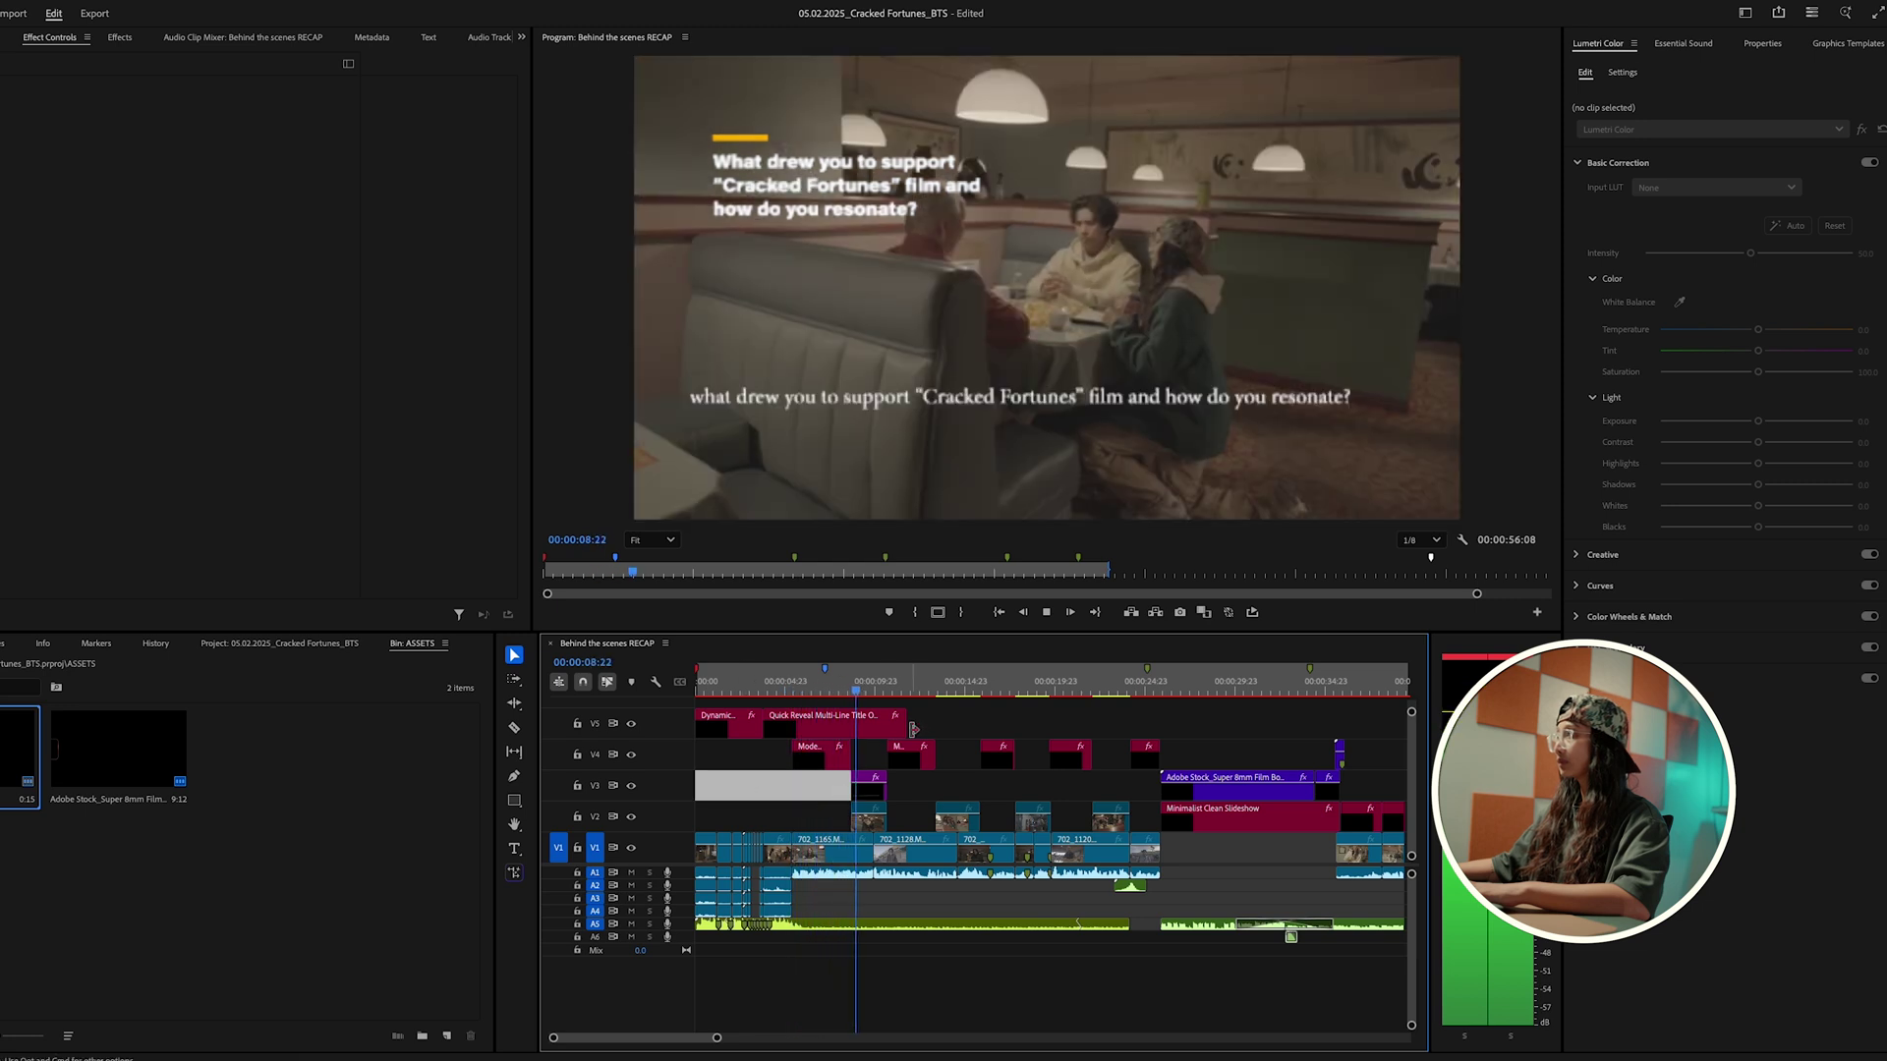
Step: Trim the Quick Reveal title on V5 to end near the name lower third, reviewing at 36:06
left_click_drag(913, 729, 840, 713)
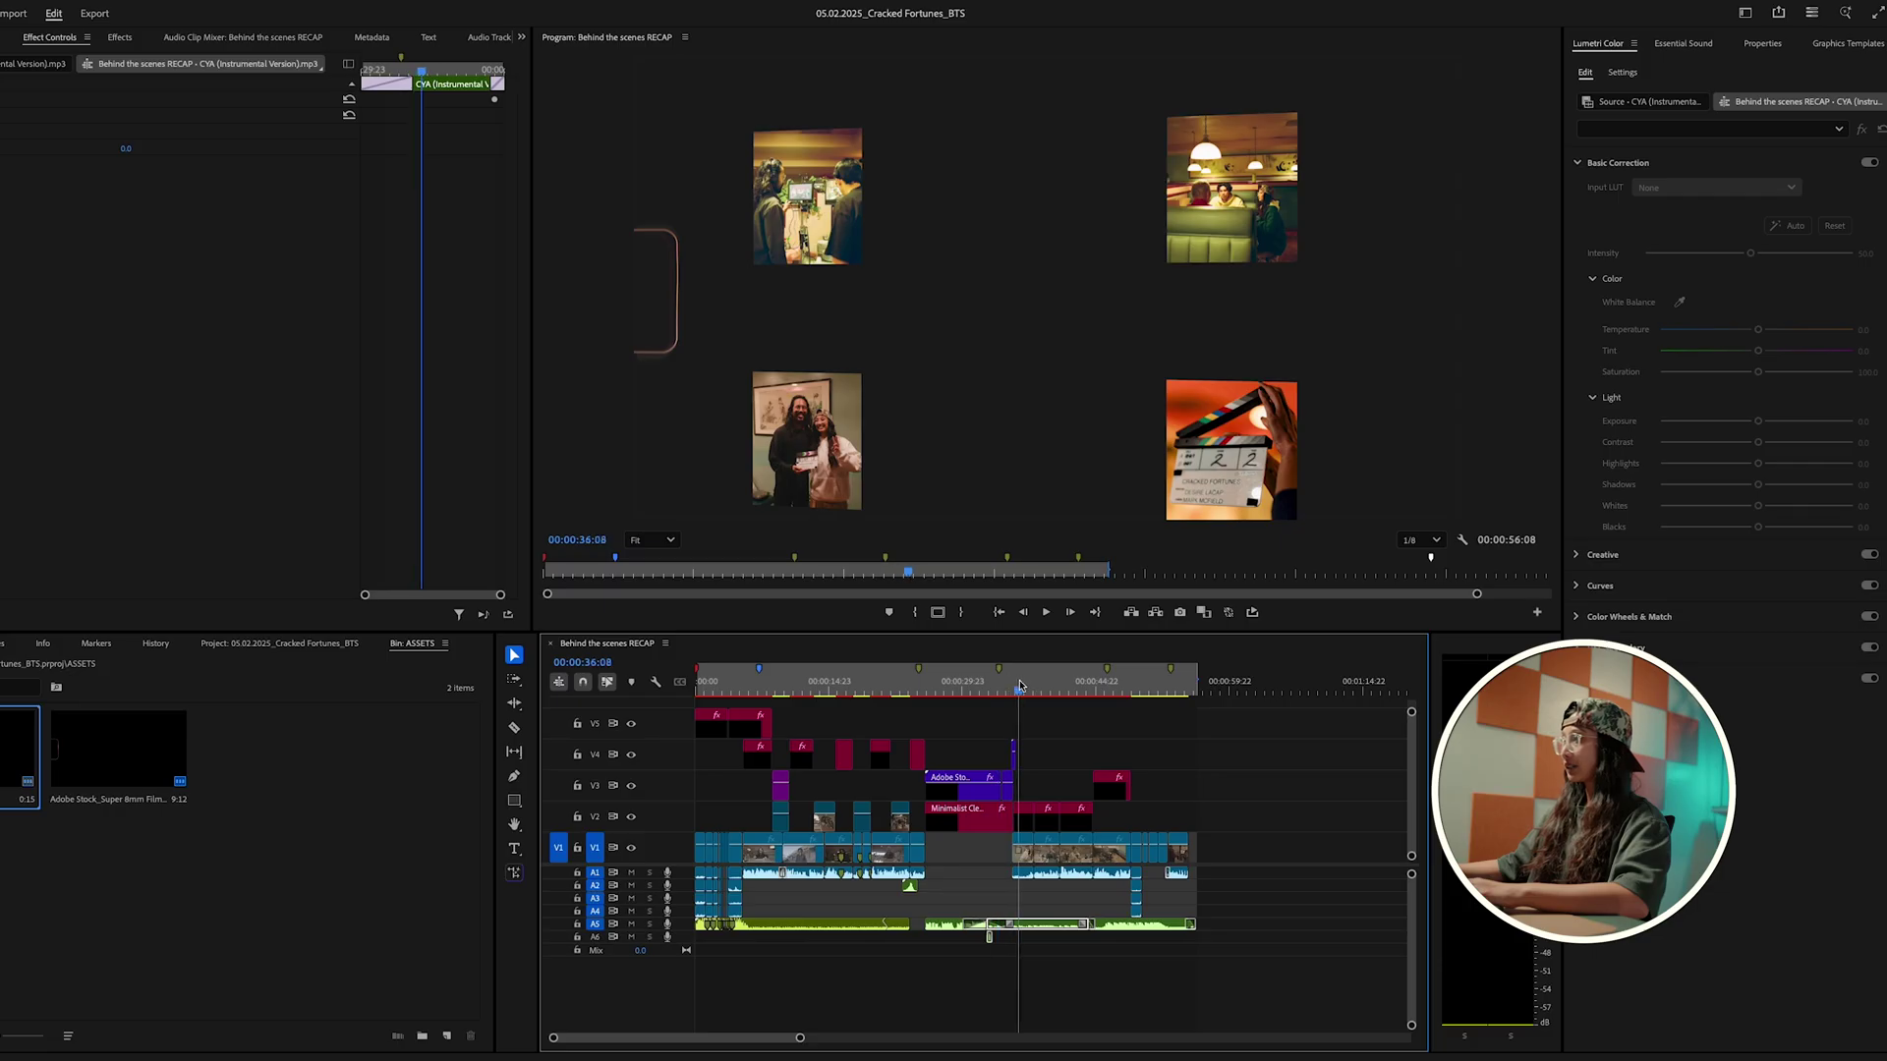
left_click(1018, 685)
left_click(1045, 754)
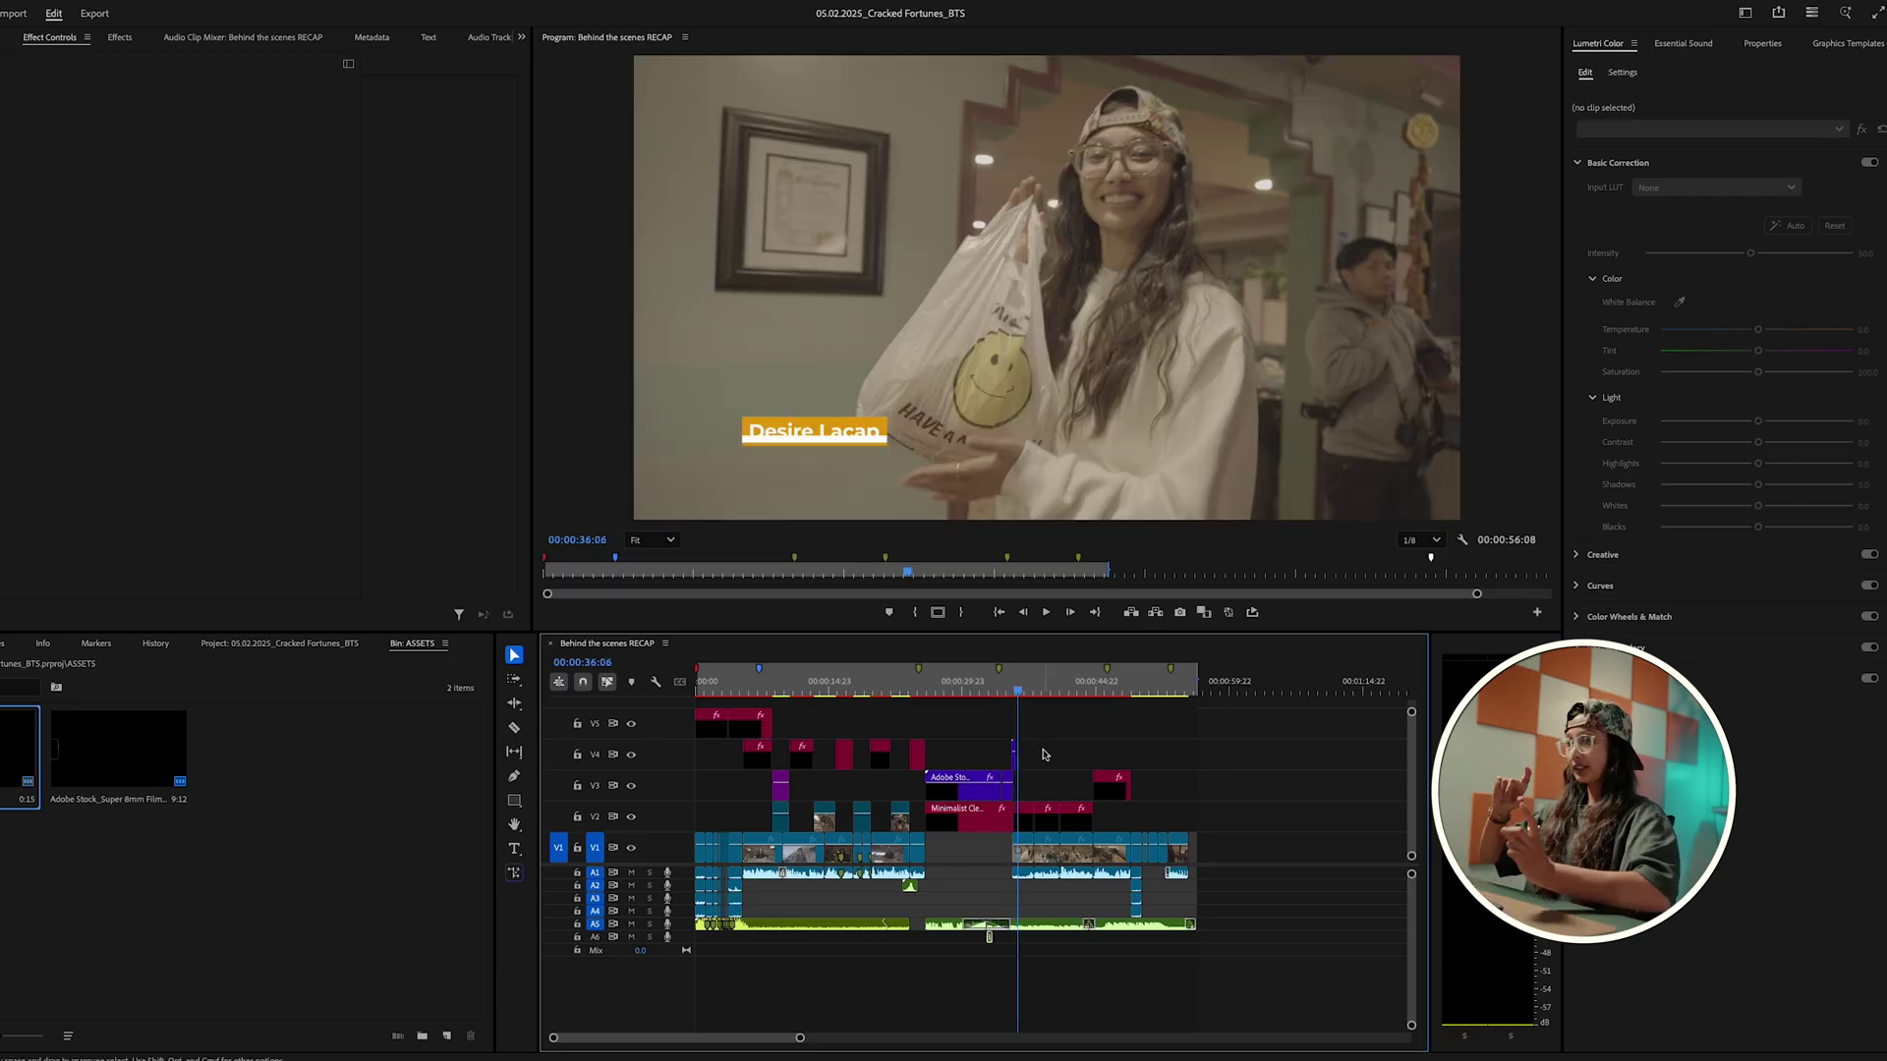